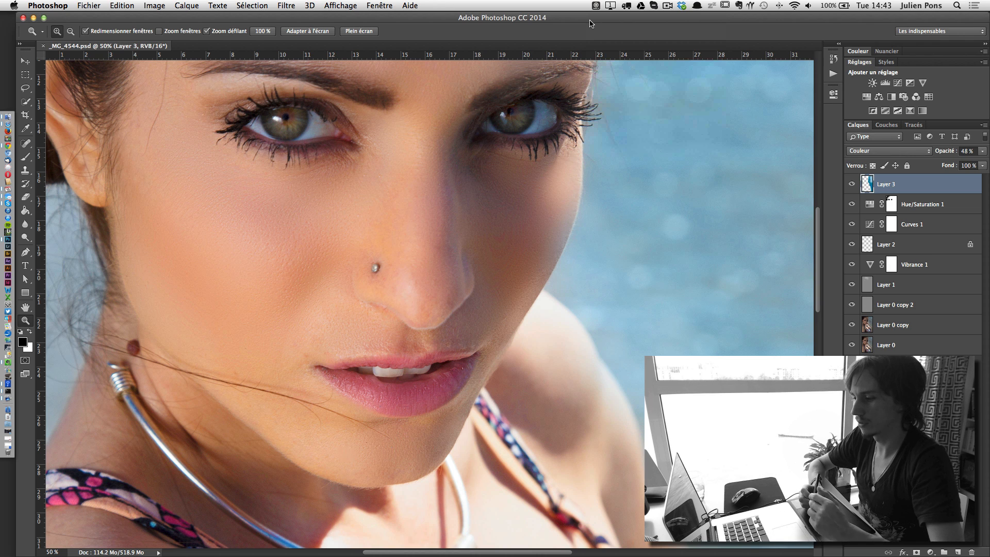
Compare the whole portrait before and after retouching by showing Layer 0 alone and restoring all the layers
key(super+minus)
key(super+minus)
key(super+minus)
key(super+minus)
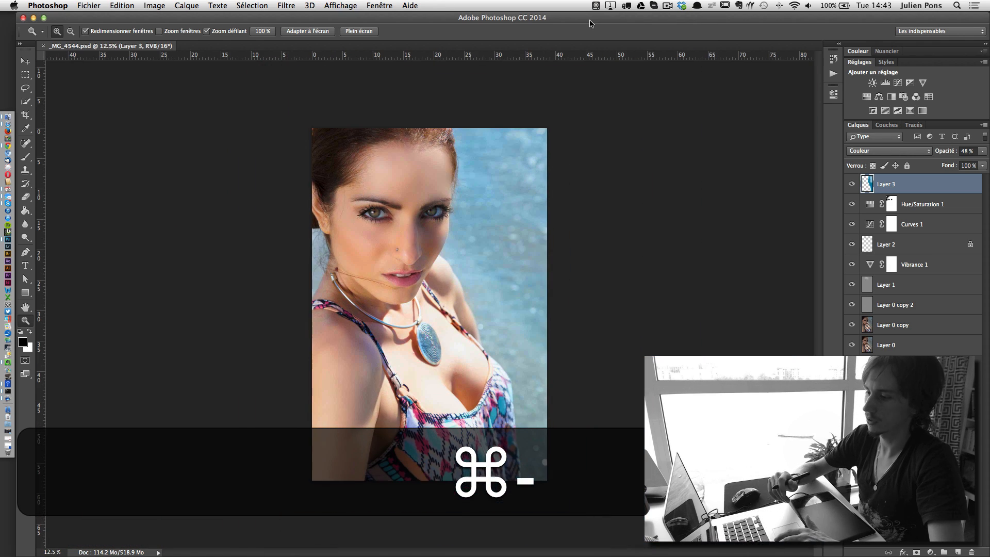
key(super+equal)
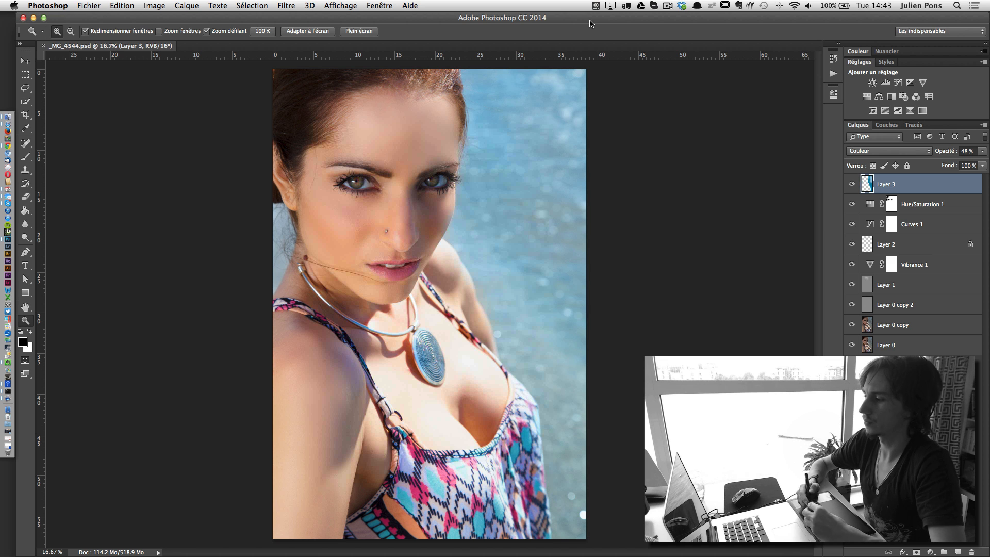
alt+click(851, 345)
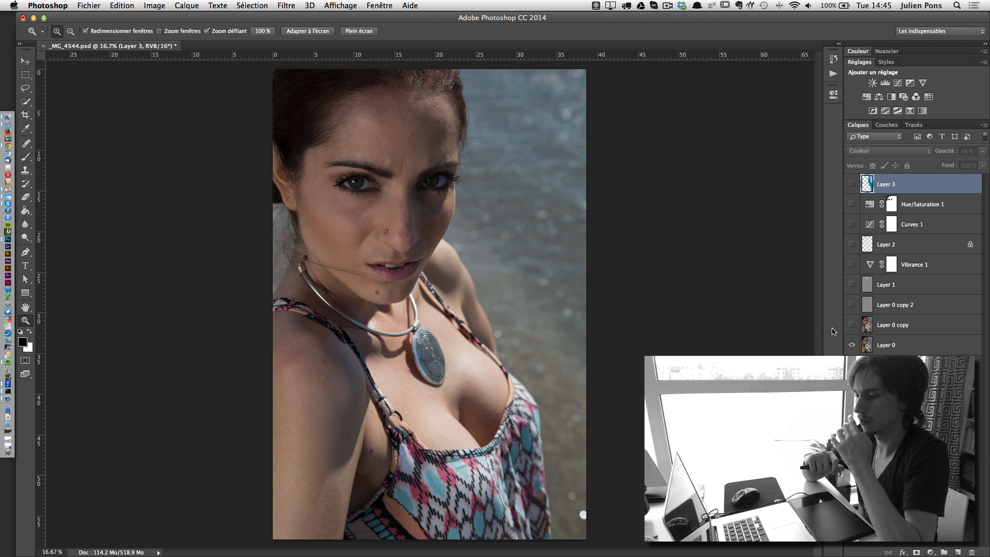
alt+click(852, 345)
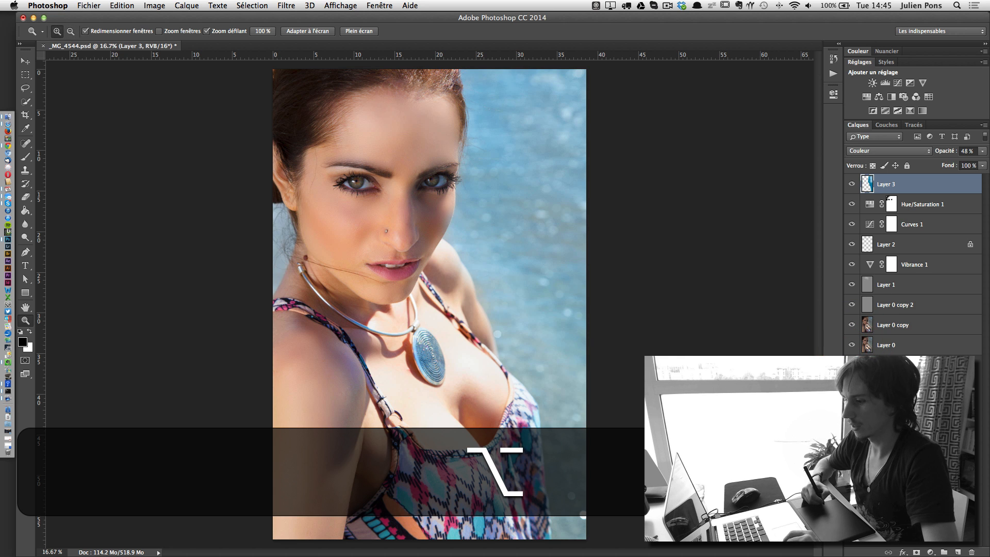
Examine the face at 33.3% zoom with only Layer 0 shown and again with all retouching layers shown
click(457, 235)
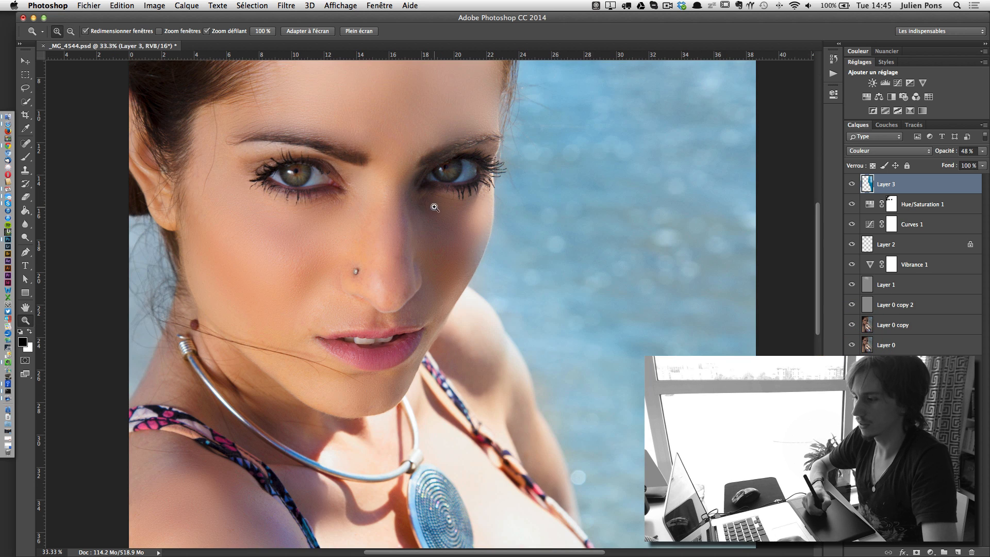
key(space)
mouse_move(452, 238)
mouse_down()
mouse_move(436, 206)
mouse_move(451, 221)
mouse_up()
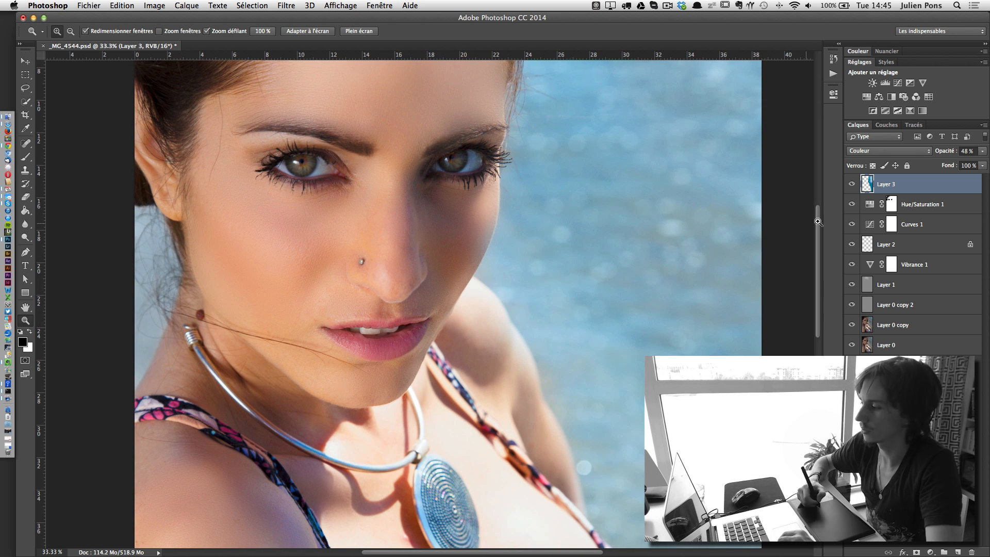
alt+click(851, 345)
alt+click(852, 344)
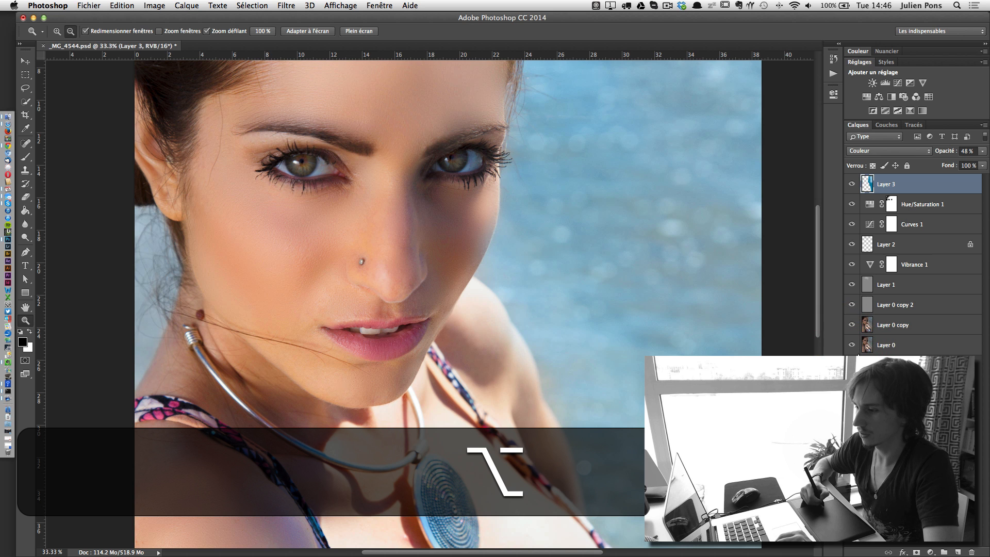
Show only Layer 0 and delete all the layers above it, from Layer 0 copy up to Layer 3
alt+click(852, 345)
click(870, 324)
shift+click(928, 186)
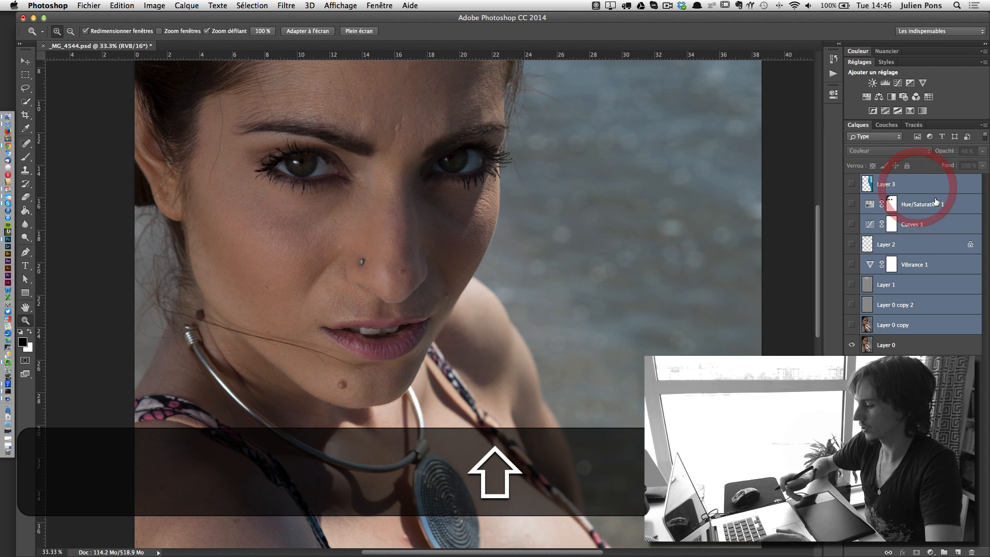
key(BackSpace)
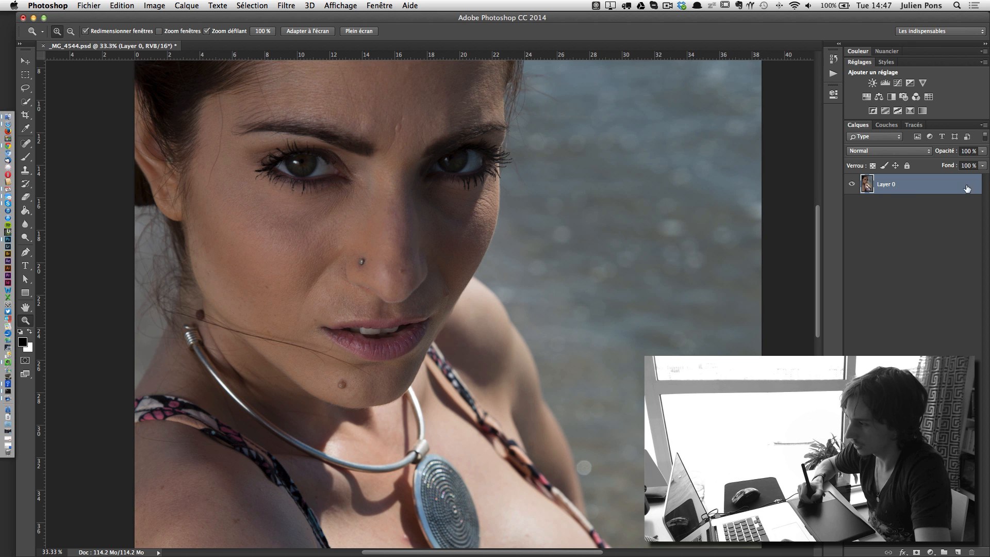
Rename the remaining layer as Original and duplicate it twice
double_click(888, 185)
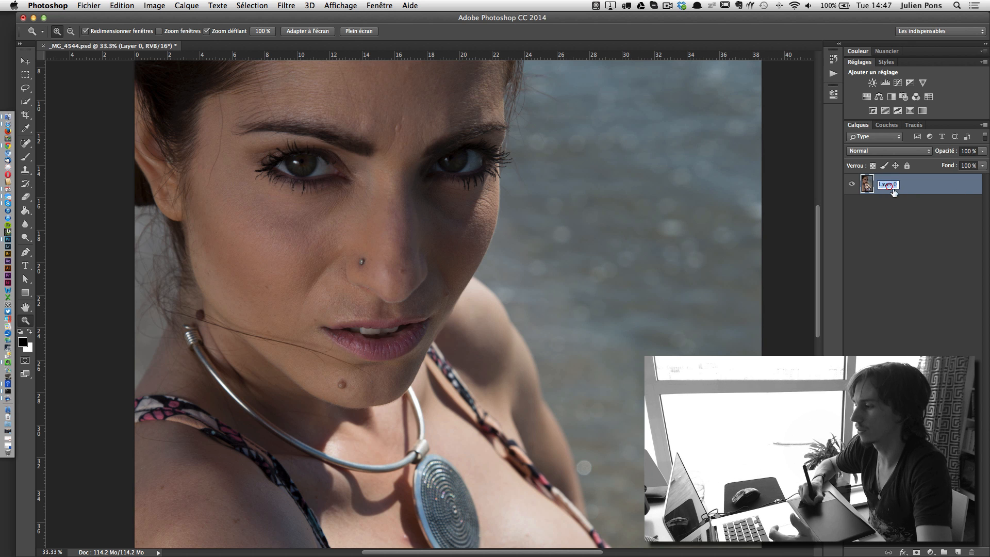
text(Original)
key(Return)
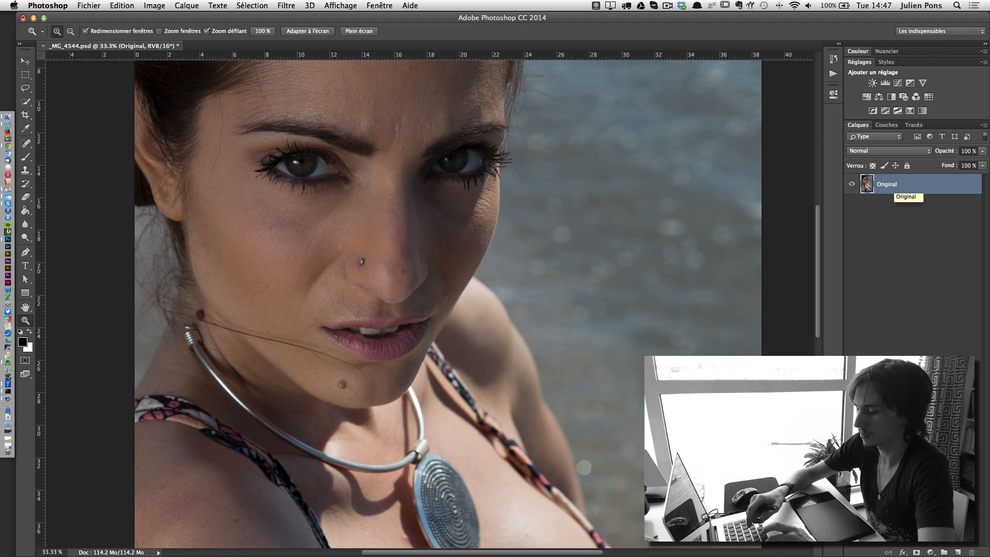
key(super)
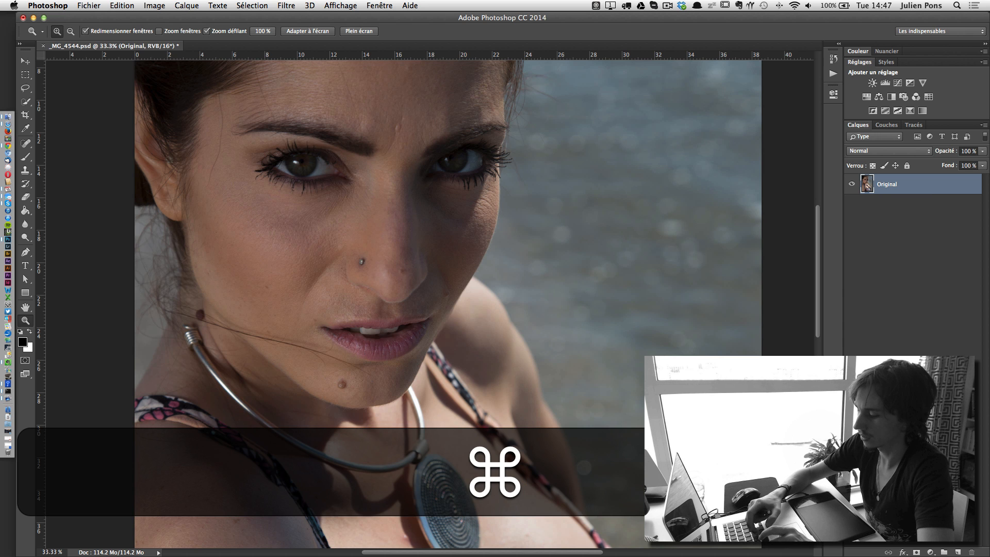
key(super+j)
key(super+j)
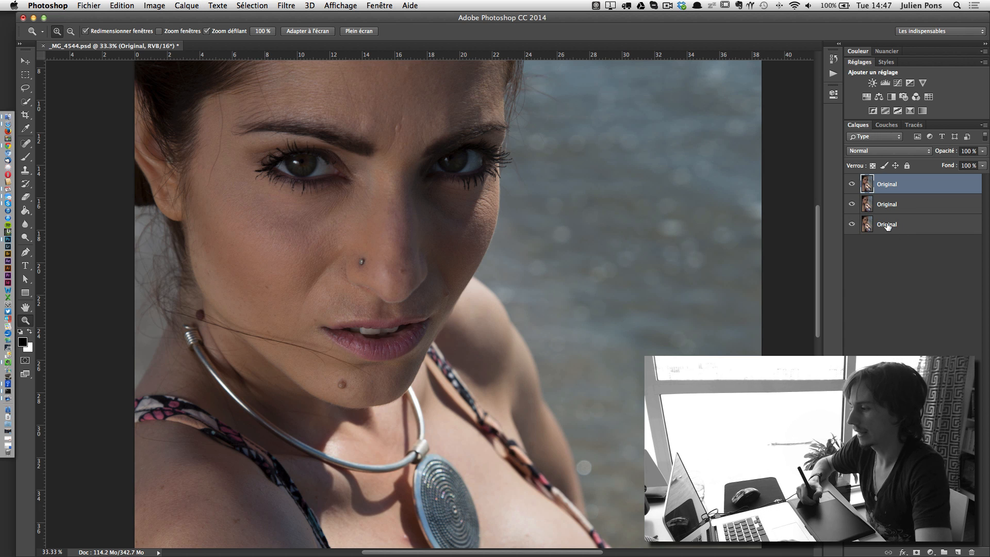
Hide the lowest Original layer and rename the middle copy as Basse fréquence
click(851, 224)
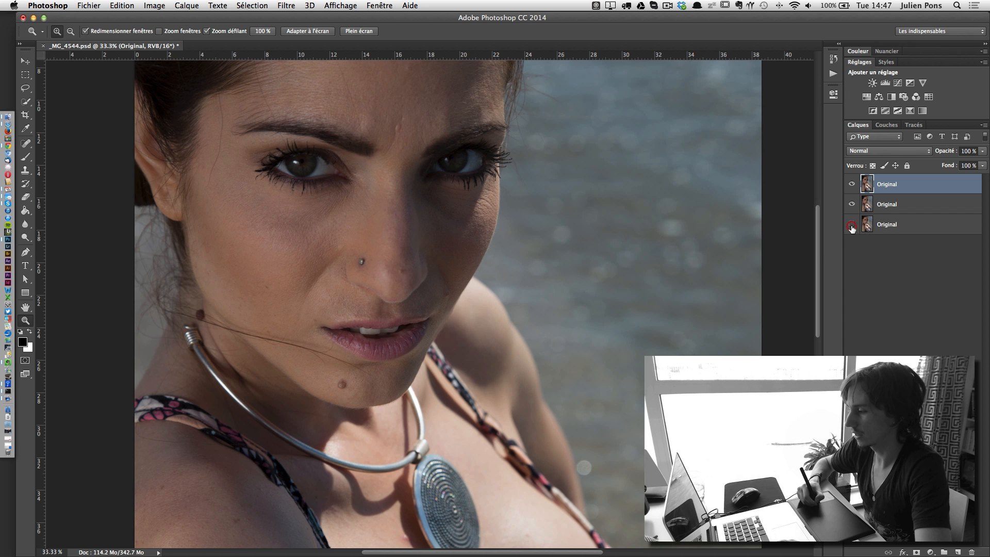
double_click(892, 204)
text(Basse fréq)
text(uence)
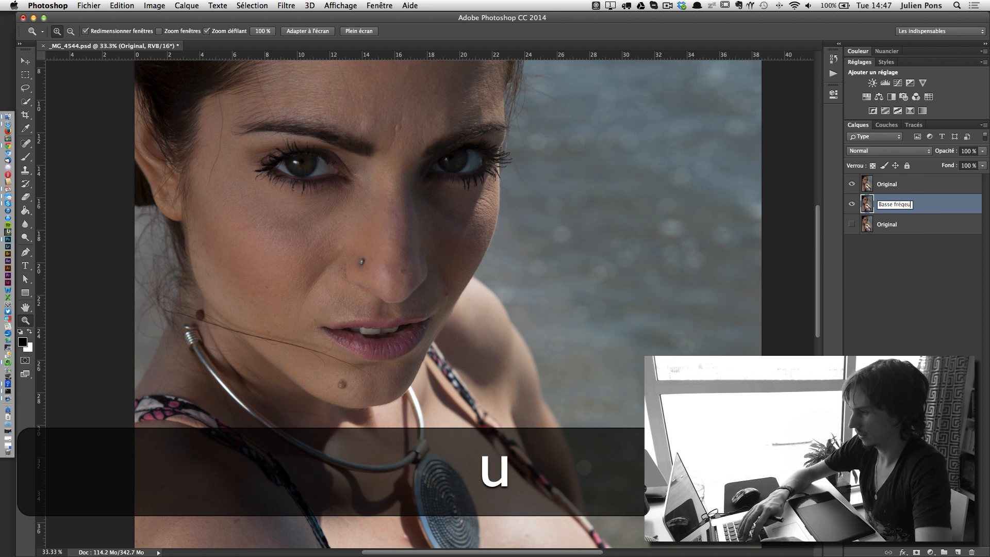
key(Return)
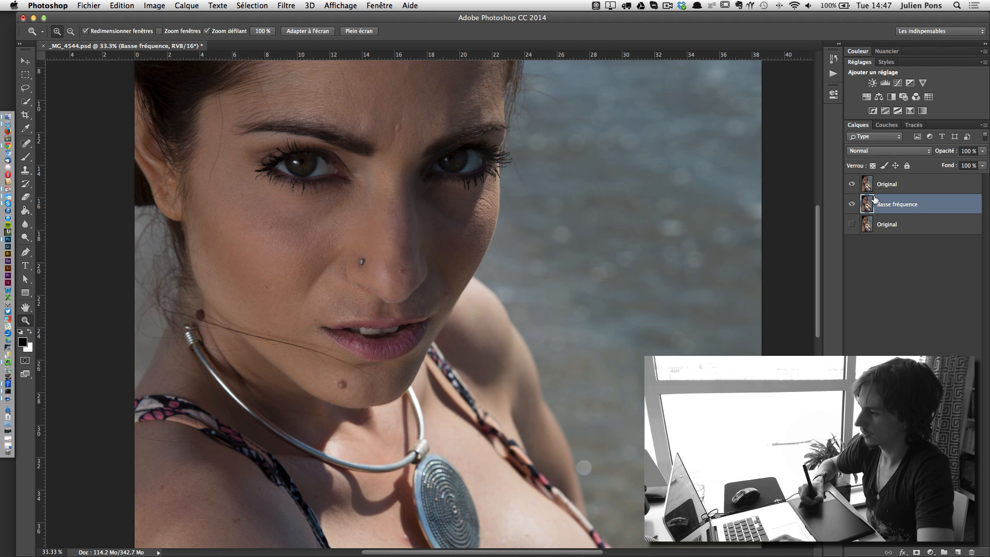
Rename the topmost Original copy as Haute fréquence and hide it
double_click(883, 184)
text(Haute fréquence)
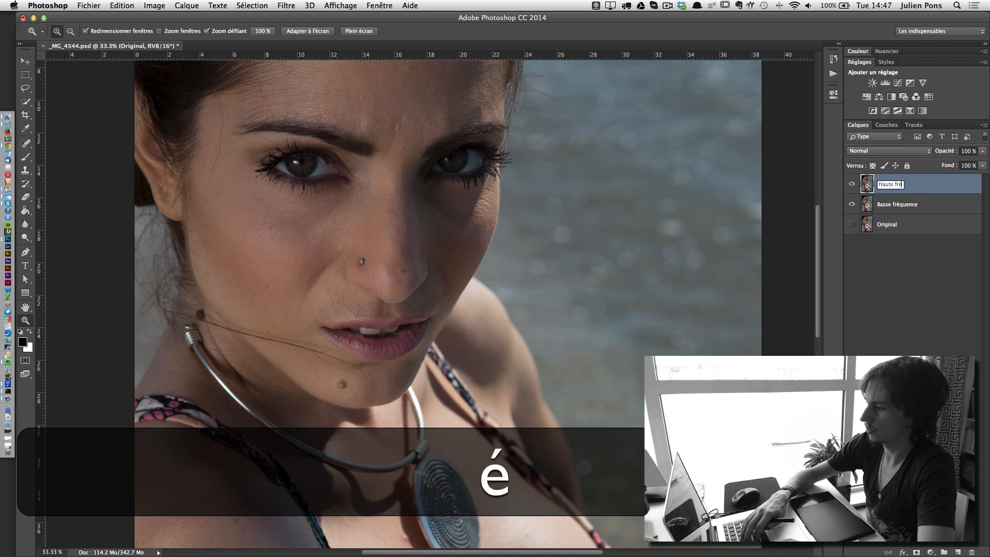
key(Return)
click(852, 184)
Apply a Gaussian Blur with a radius of 7.6 pixels to the Basse fréquence layer, checking the skin blur in the preview
click(896, 205)
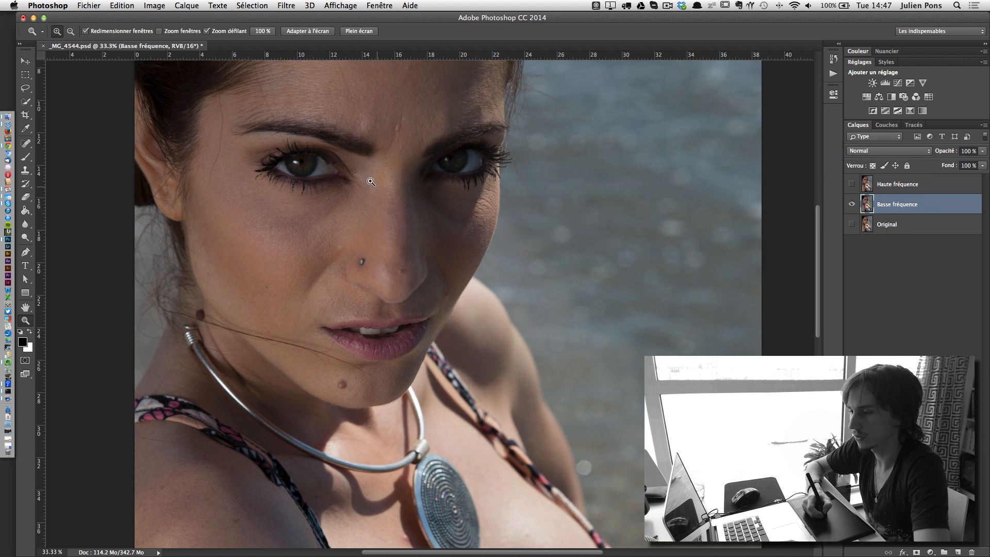
click(285, 5)
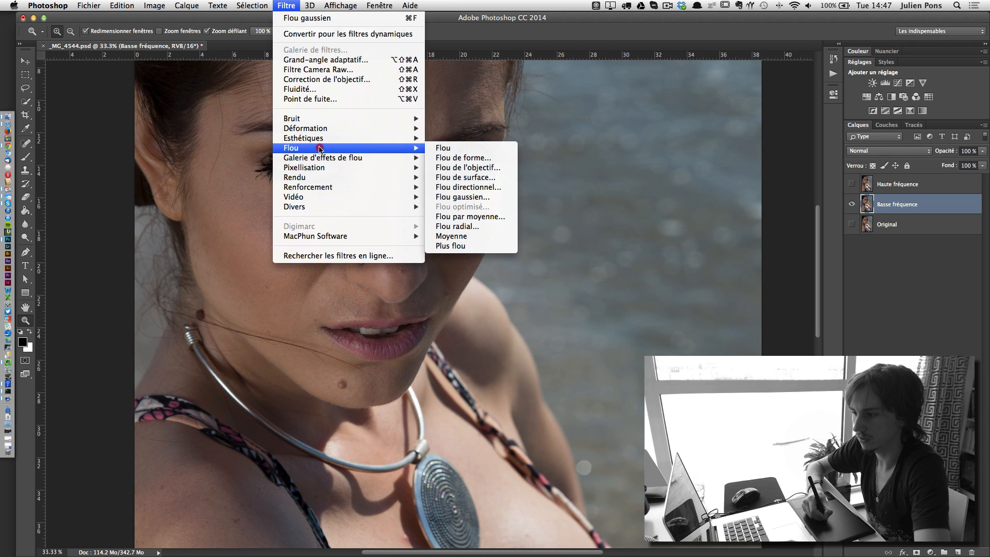
mouse_move(412, 148)
click(460, 197)
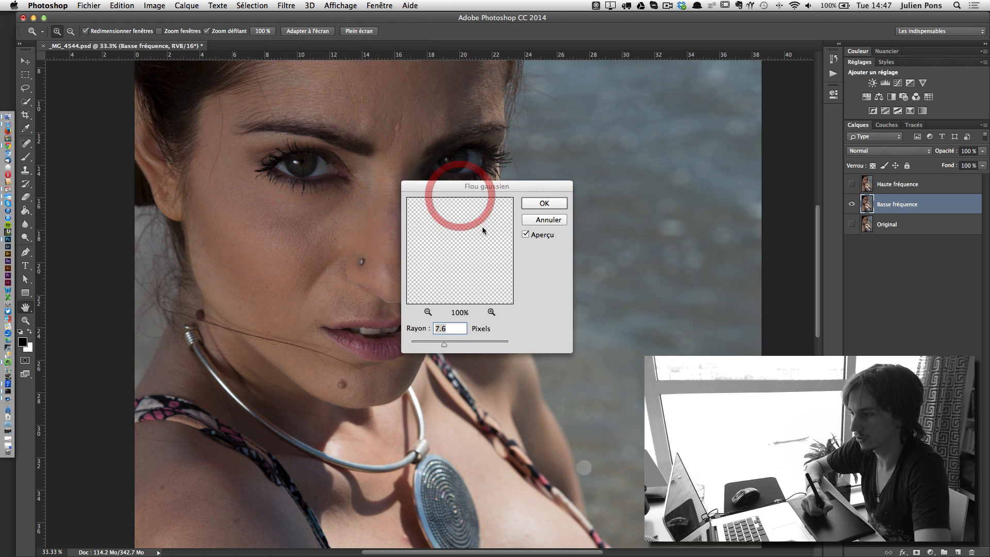
drag(467, 185, 529, 106)
drag(510, 171, 612, 206)
drag(522, 174, 602, 192)
drag(521, 170, 619, 250)
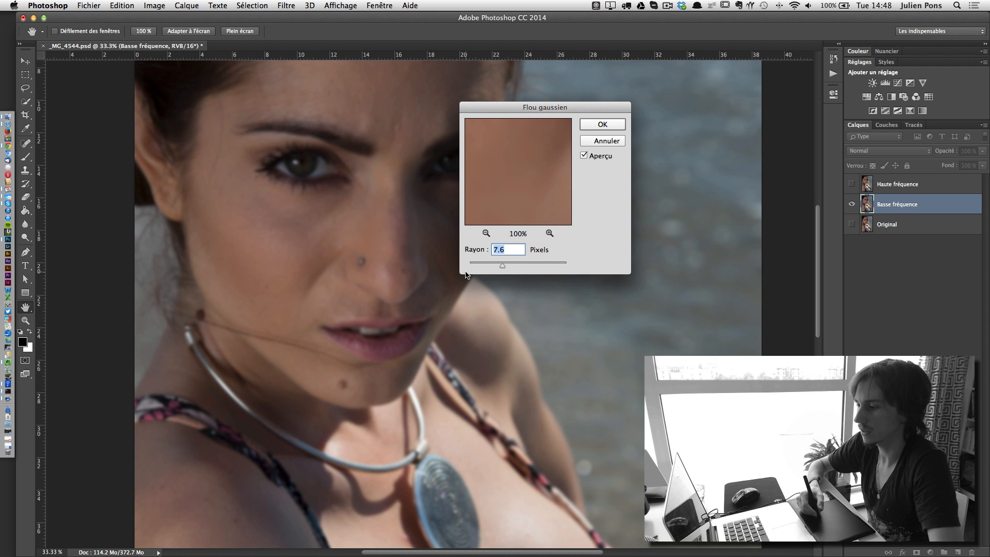
click(486, 233)
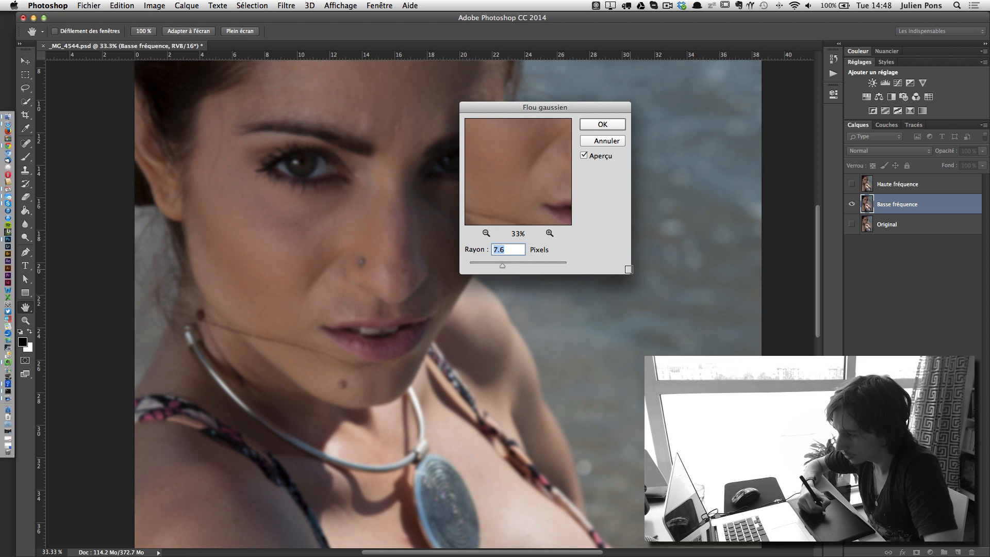
click(486, 233)
click(486, 233)
click(486, 233)
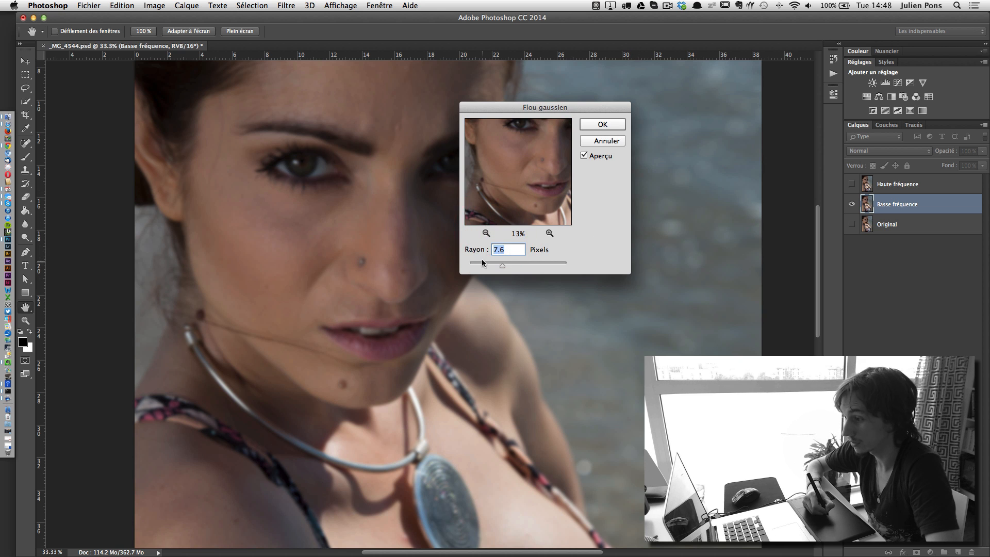
click(486, 233)
click(486, 233)
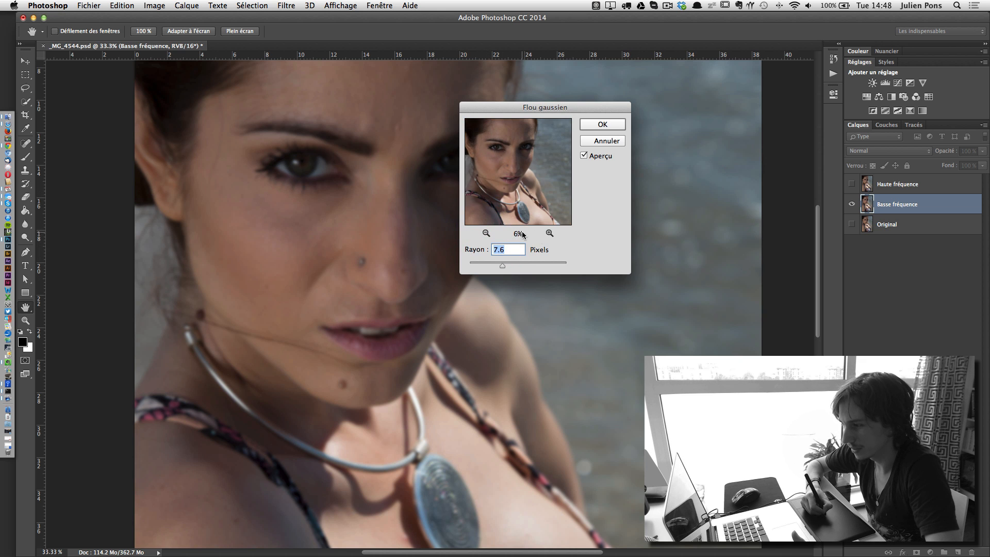
click(550, 233)
click(550, 233)
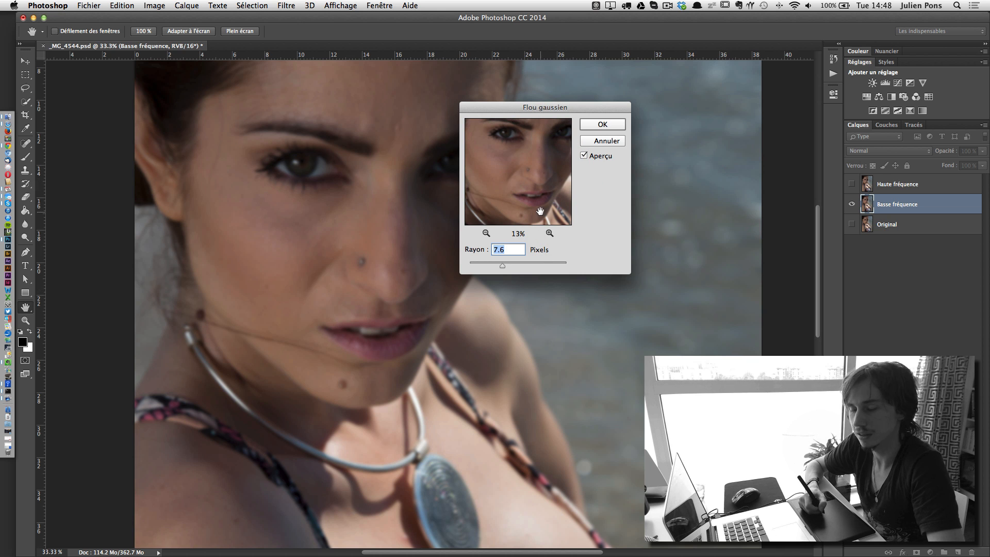
click(602, 124)
key(z)
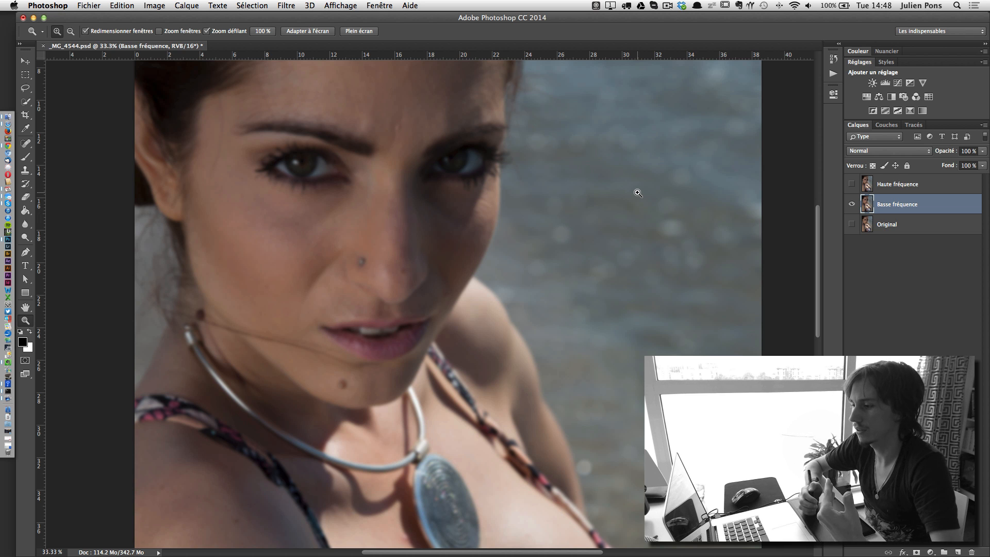
Show the Haute fréquence layer and start Apply Image on it with Basse fréquence as the source layer
click(862, 189)
click(852, 184)
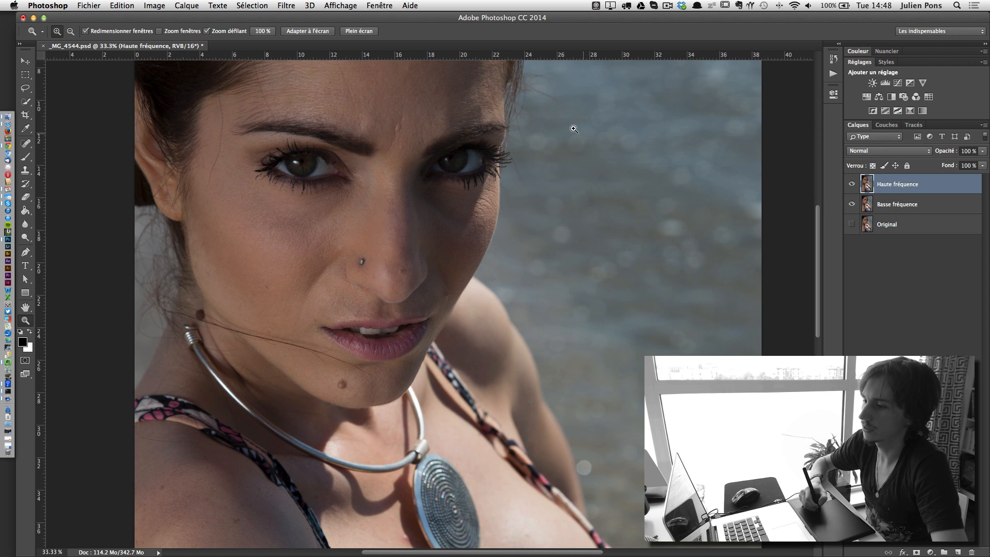
click(155, 5)
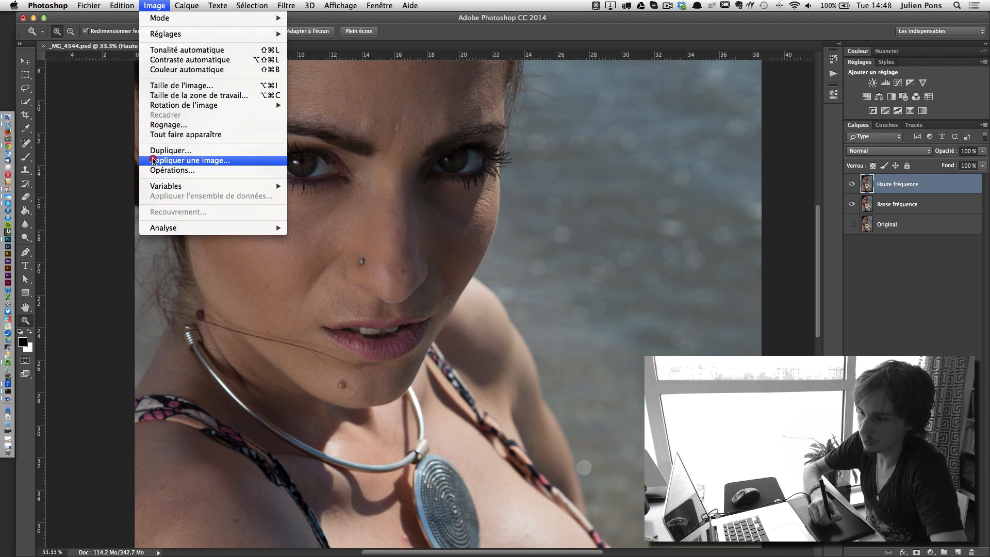
click(170, 159)
drag(483, 129, 585, 82)
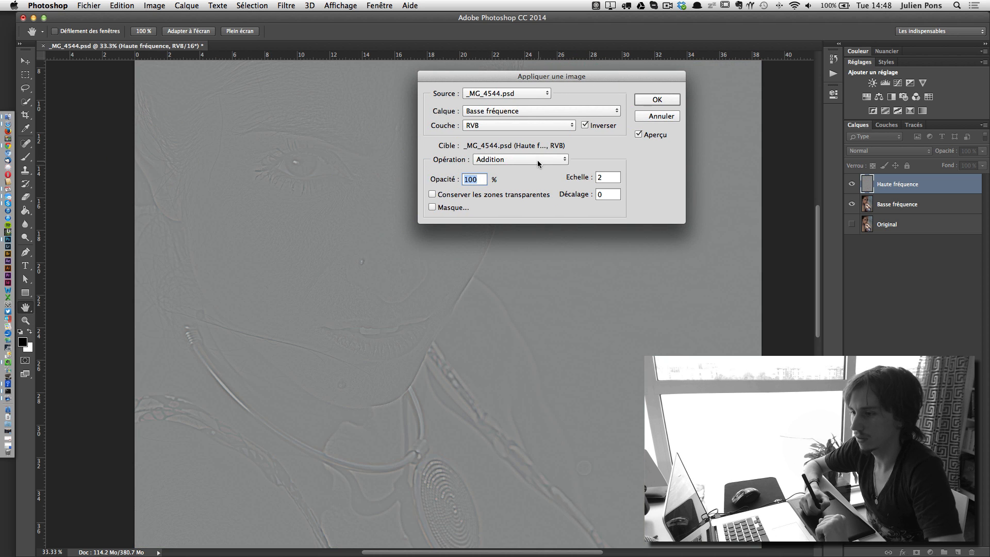
click(539, 111)
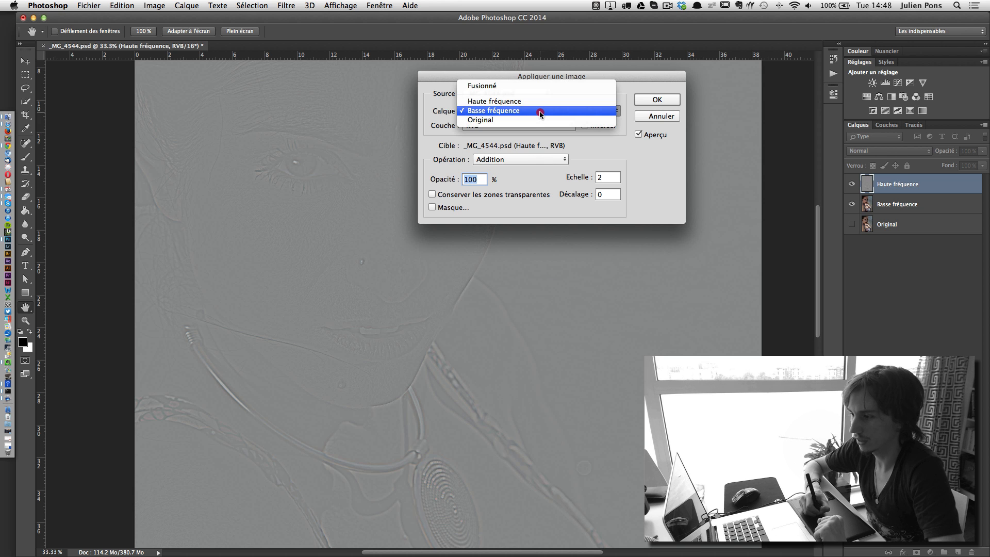
click(538, 110)
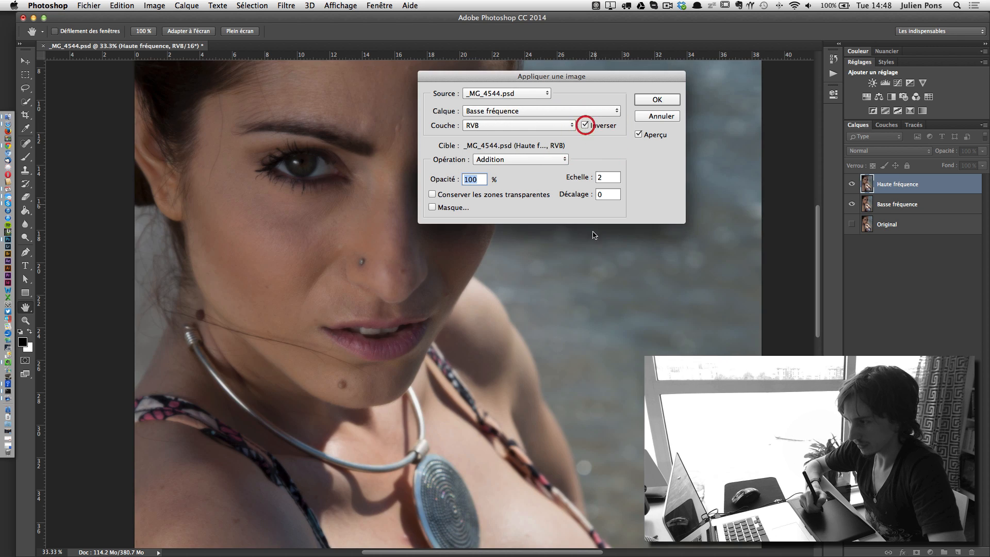
Apply the image to Haute fréquence with the source inverted, the Addition operation and a scale of 2
click(585, 125)
click(554, 159)
click(577, 175)
click(600, 178)
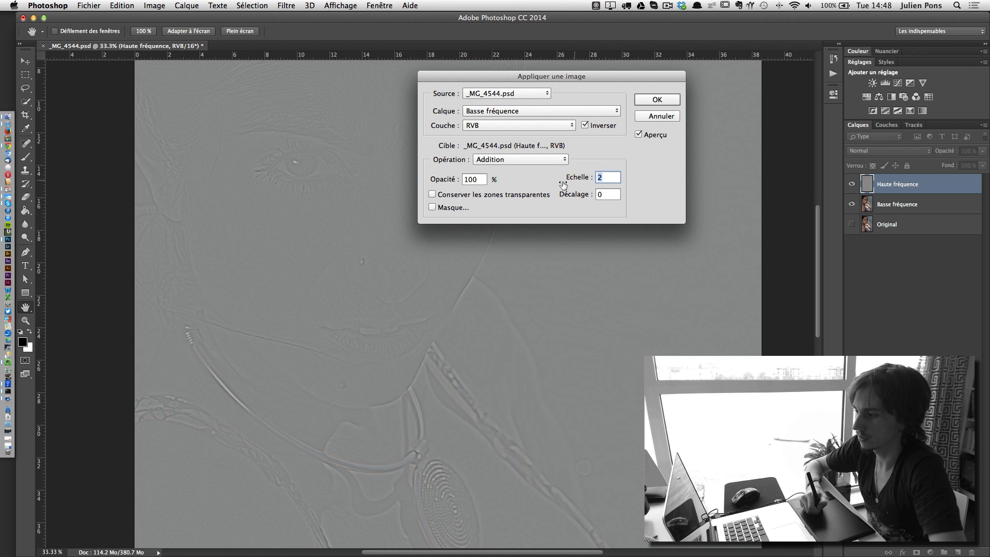
text(1)
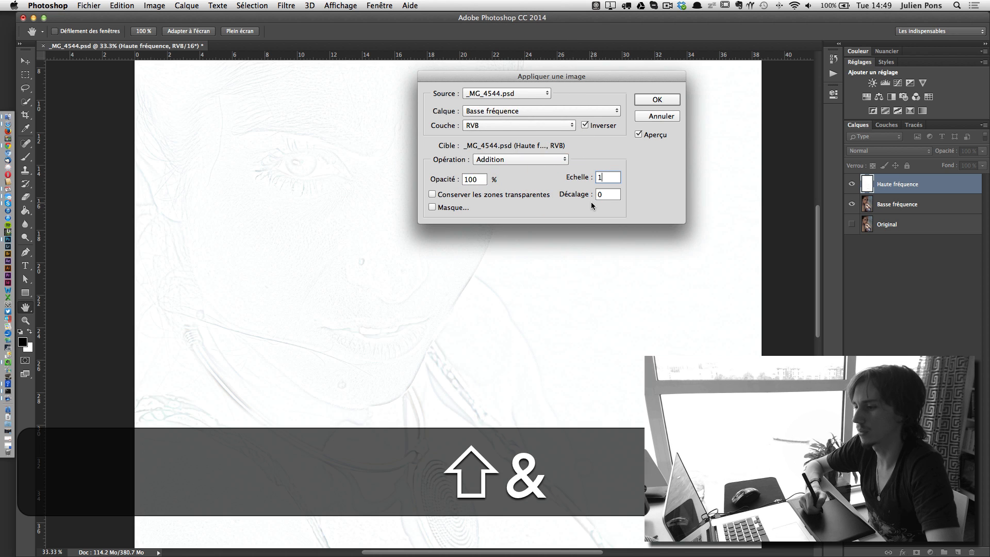
drag(604, 177, 574, 181)
text(2)
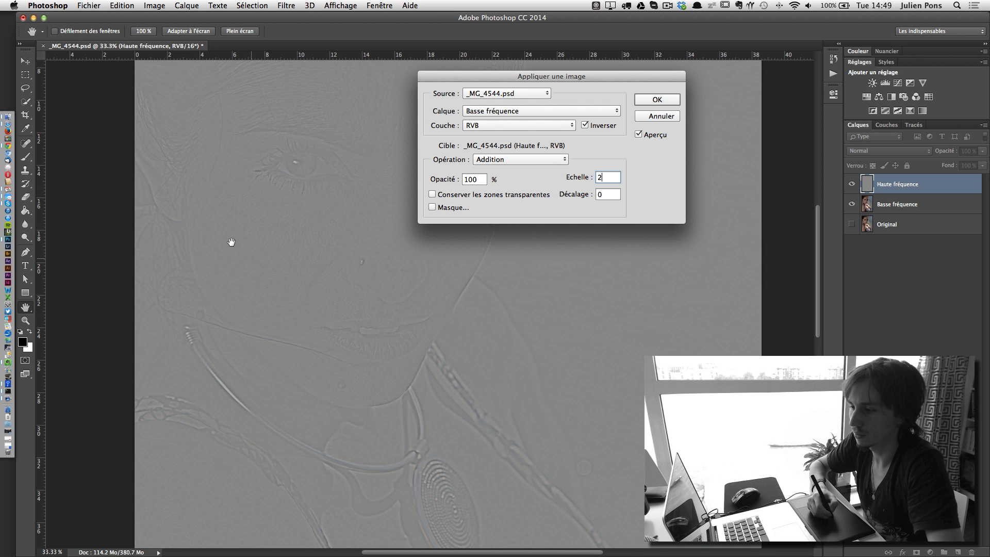
click(660, 100)
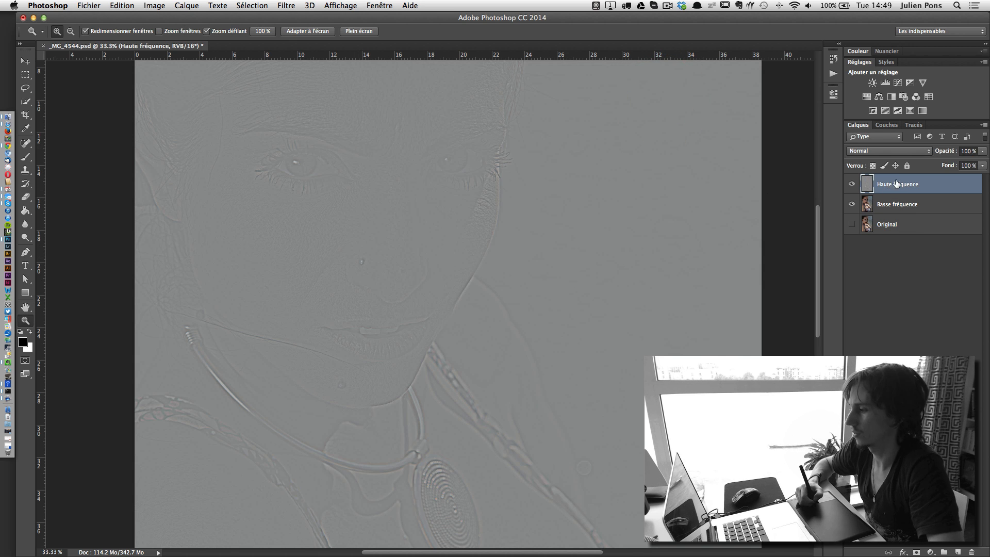
Set the Haute fréquence layer's blending mode to Lumière linéaire and compare the combined layers with the Original layer alone
click(897, 151)
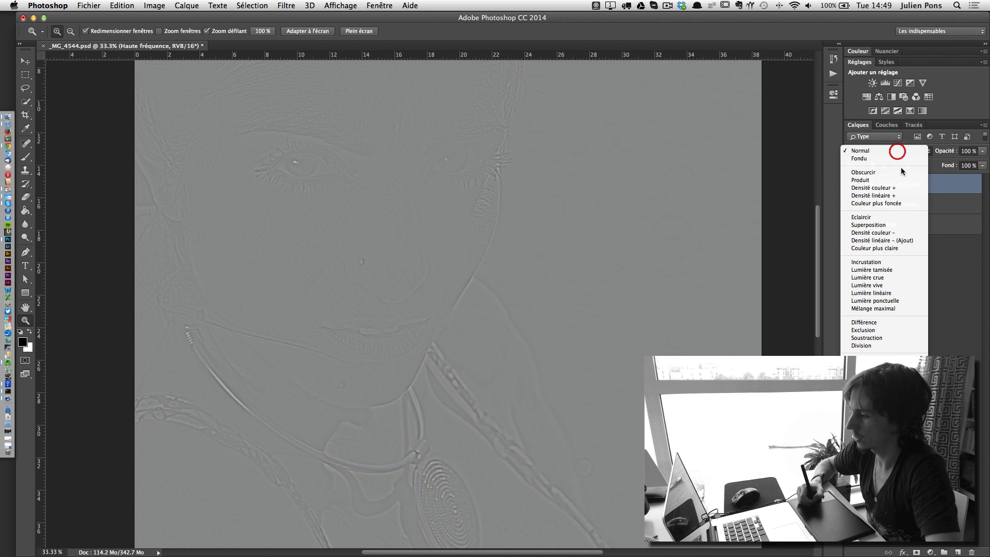
click(884, 292)
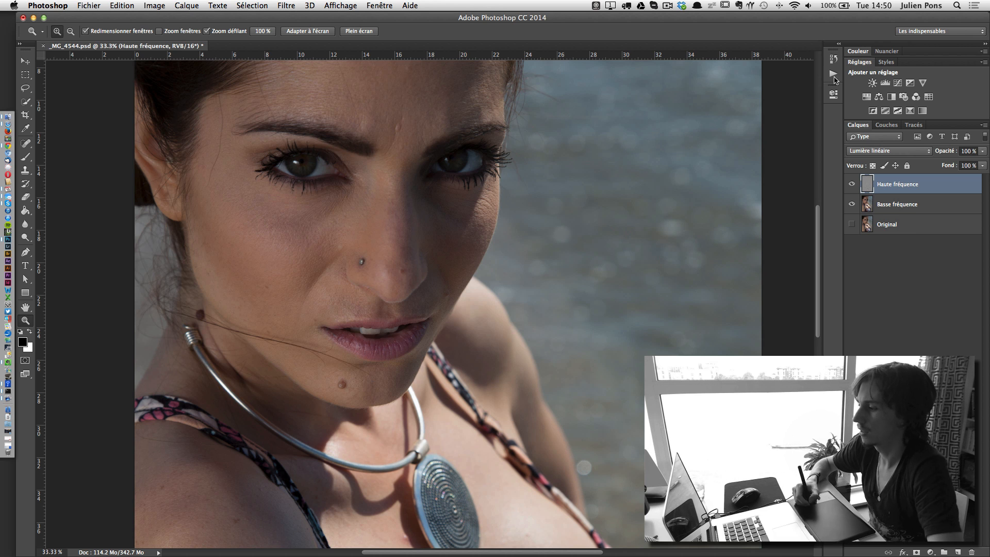
alt+click(851, 224)
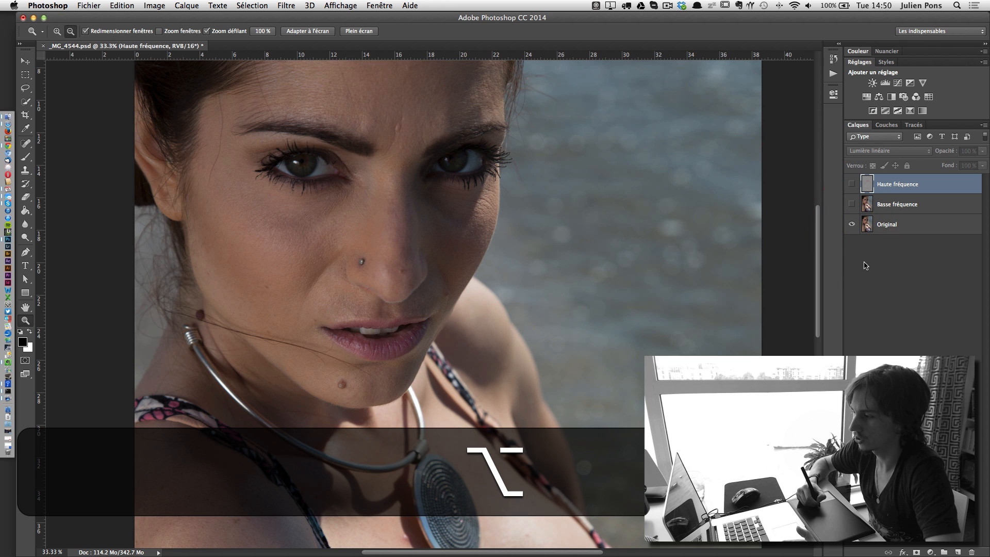
alt+click(851, 225)
alt+click(852, 225)
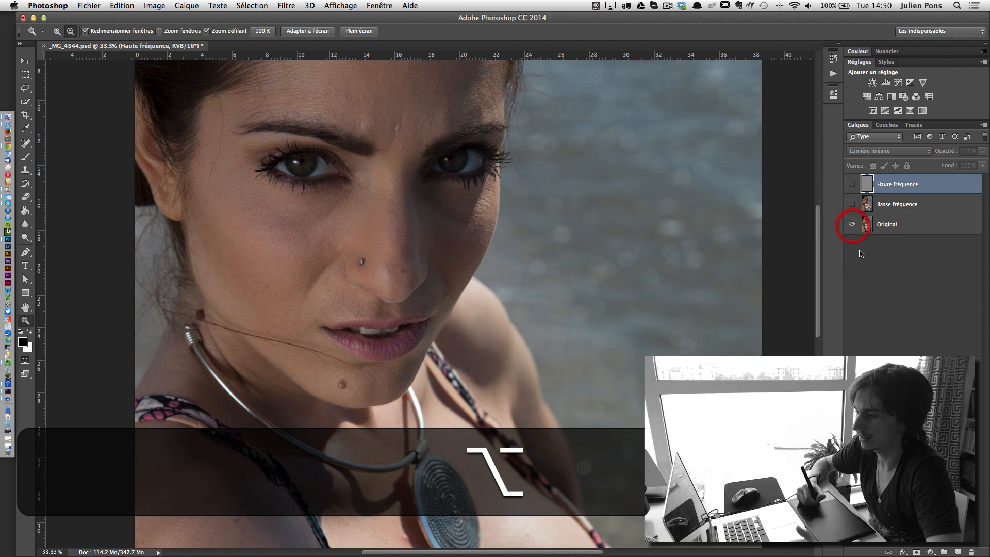
alt+click(851, 224)
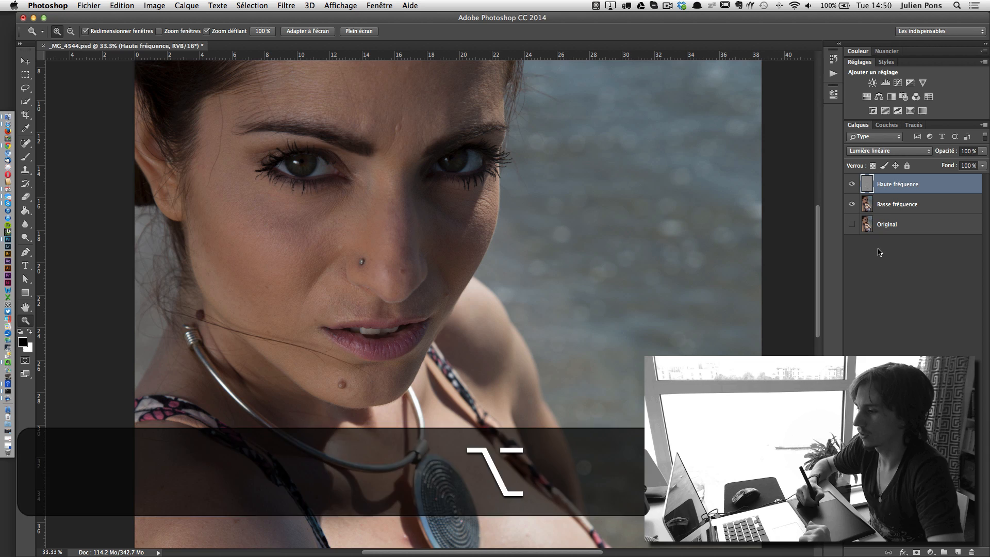
Examine the cheek skin at 200% with the Haute fréquence layer hidden, then with the Basse fréquence layer hidden
click(304, 208)
click(326, 230)
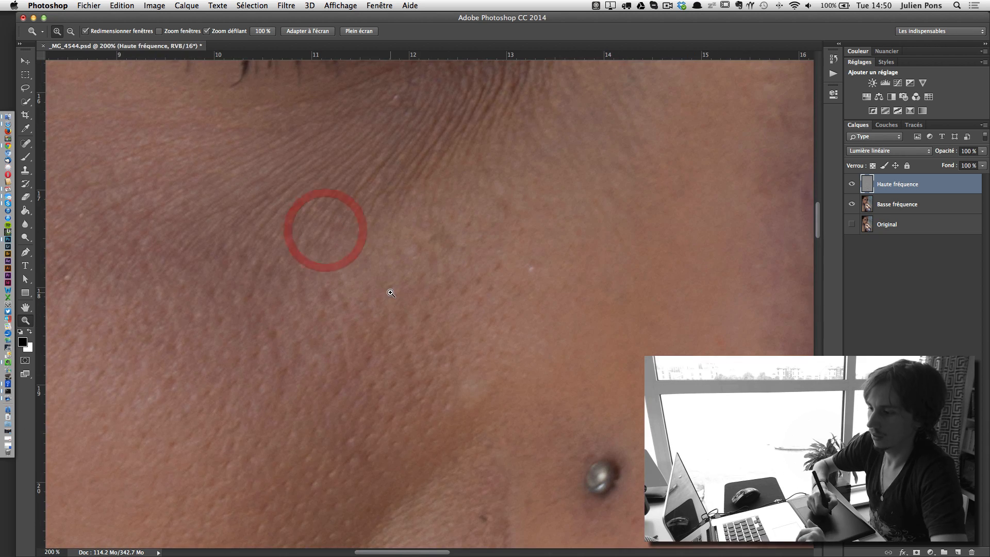
key(space)
drag(433, 285, 679, 188)
click(852, 184)
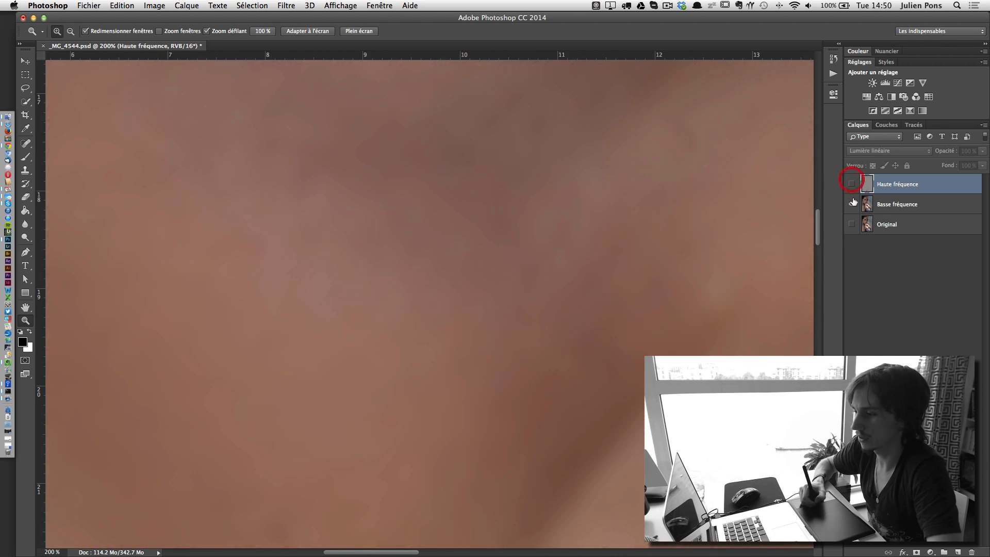
click(852, 184)
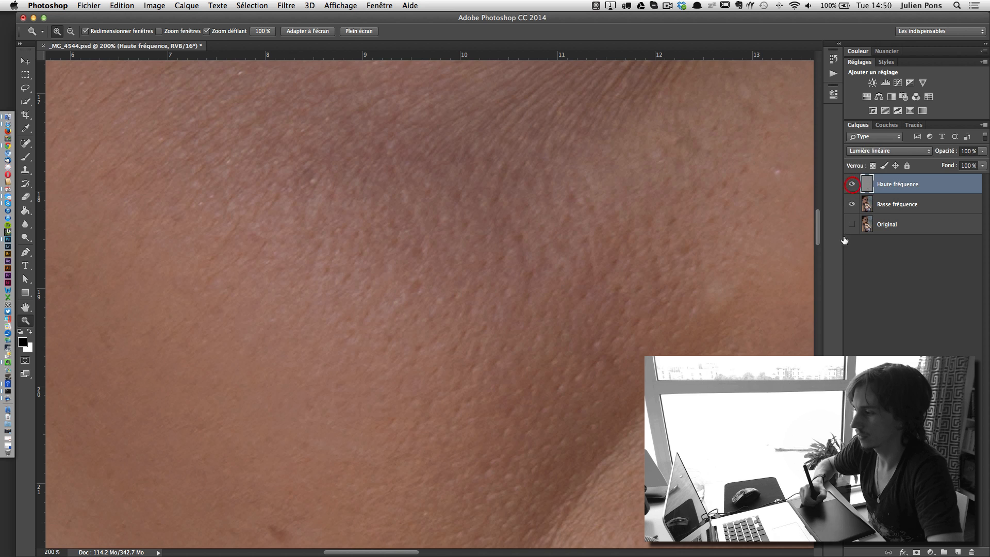
click(851, 204)
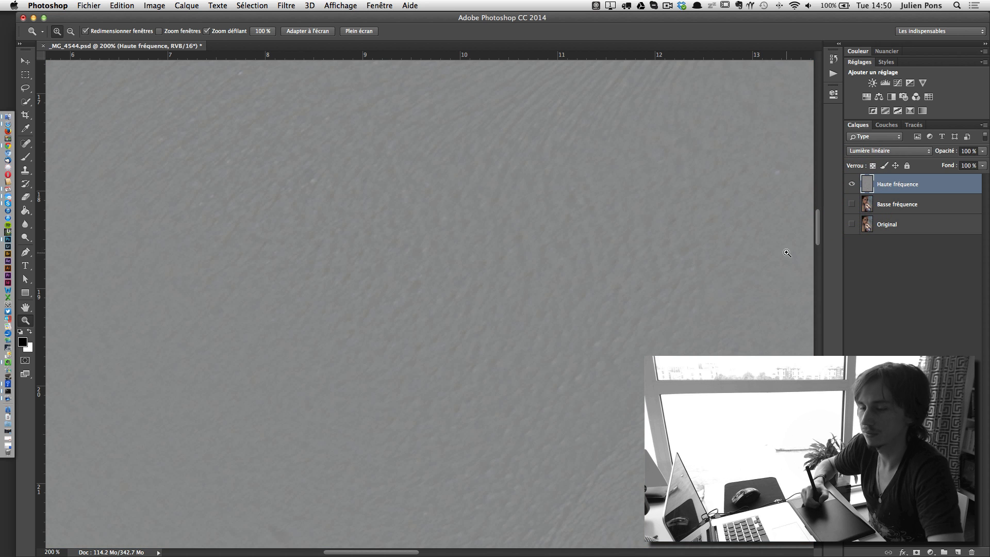
click(852, 204)
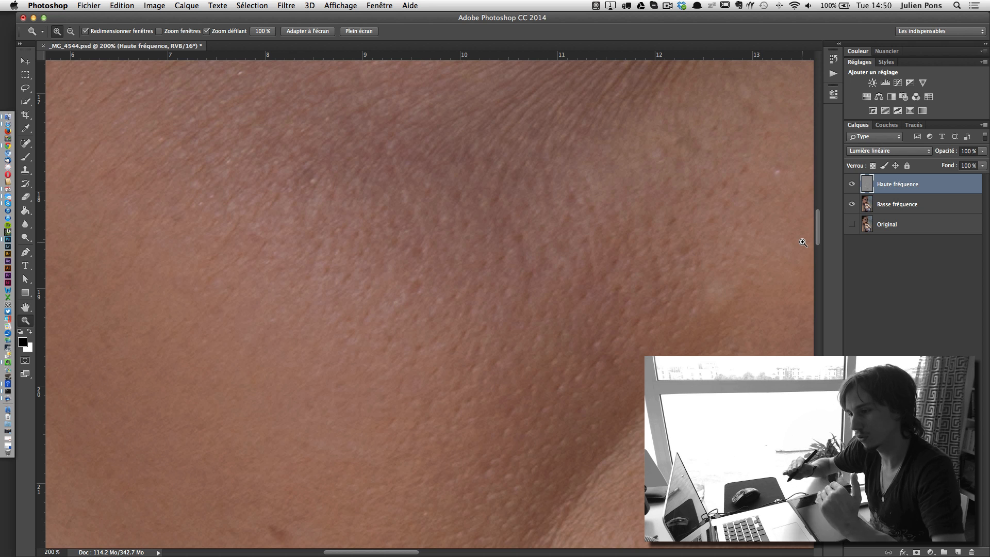
key(z)
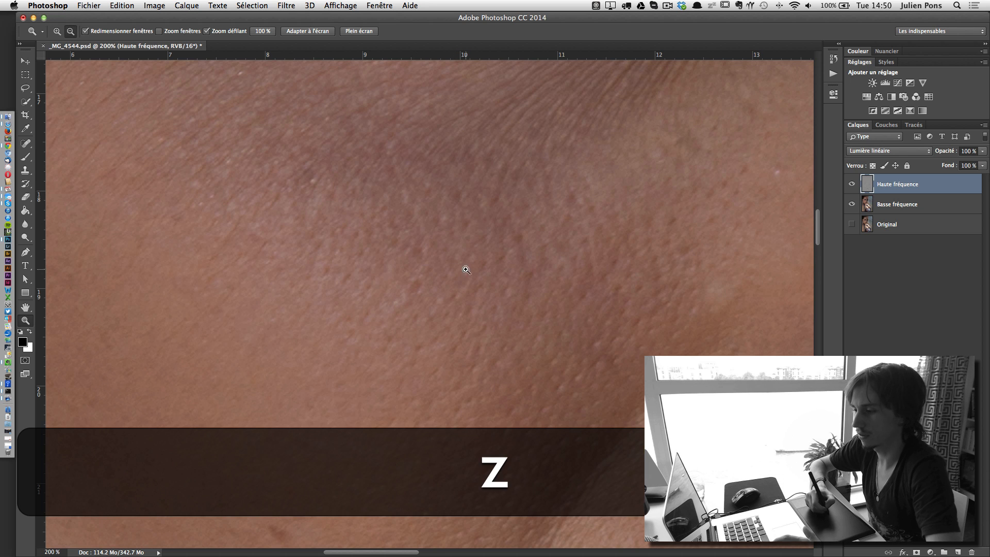
alt+click(456, 269)
alt+click(456, 270)
alt+click(478, 275)
alt+click(477, 274)
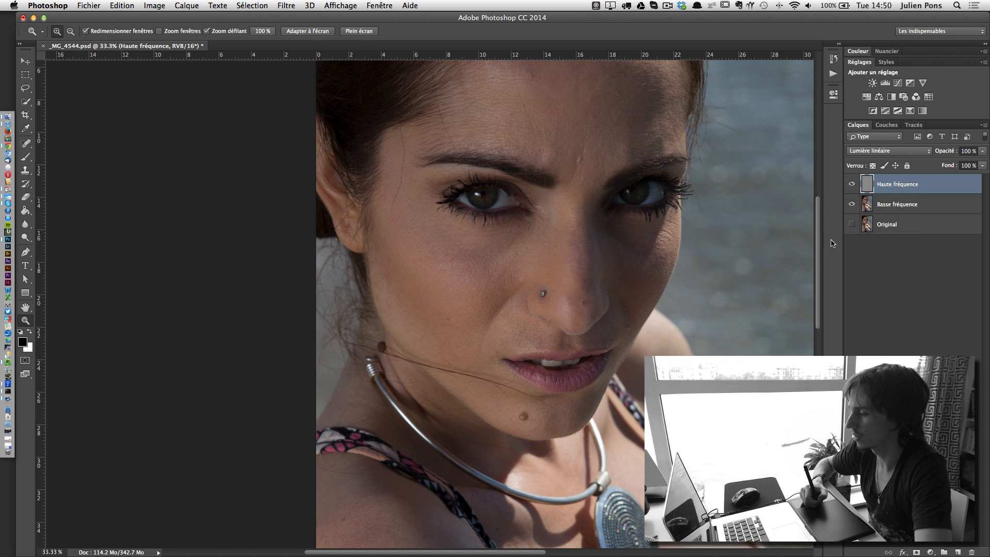
mouse_move(818, 233)
mouse_down()
mouse_move(818, 212)
mouse_move(816, 222)
mouse_up()
key(space)
drag(756, 193, 561, 243)
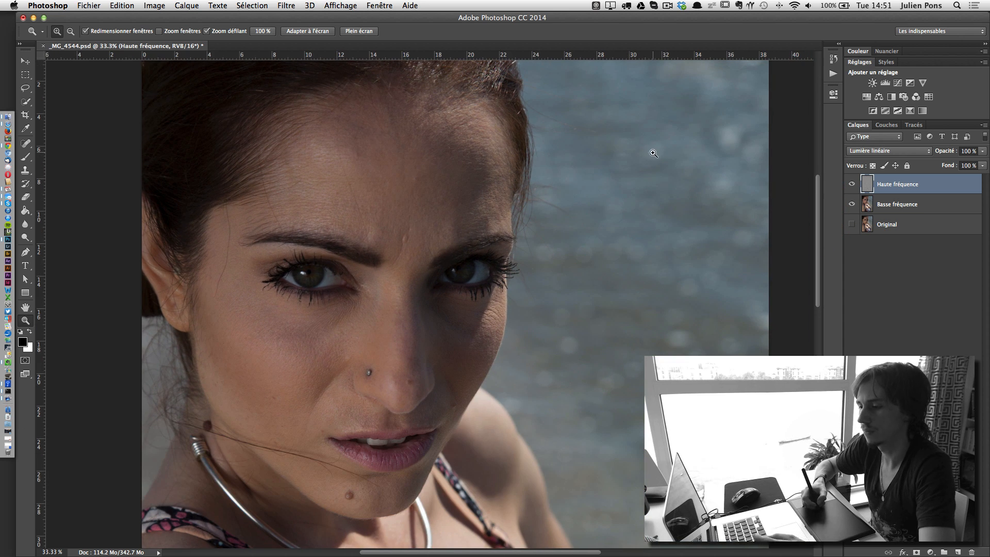
click(870, 206)
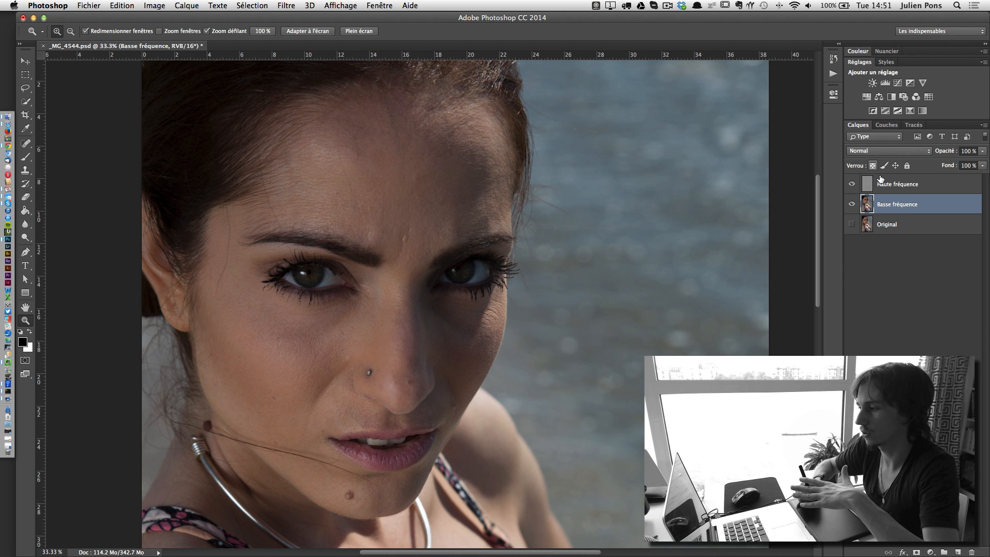
click(885, 184)
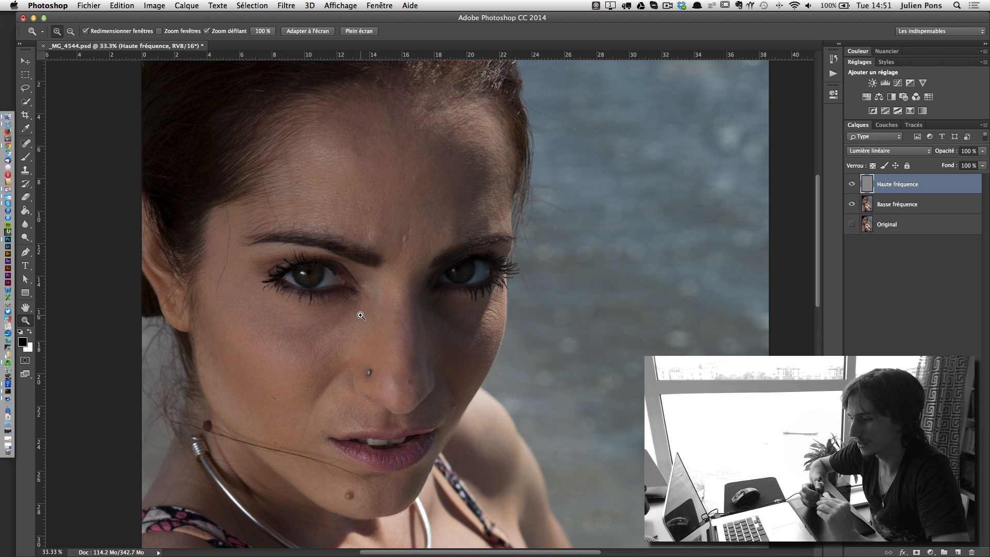
click(883, 202)
Add a Curves adjustment layer above Haute fréquence and raise the curve in the darker tones to brighten the portrait
click(910, 184)
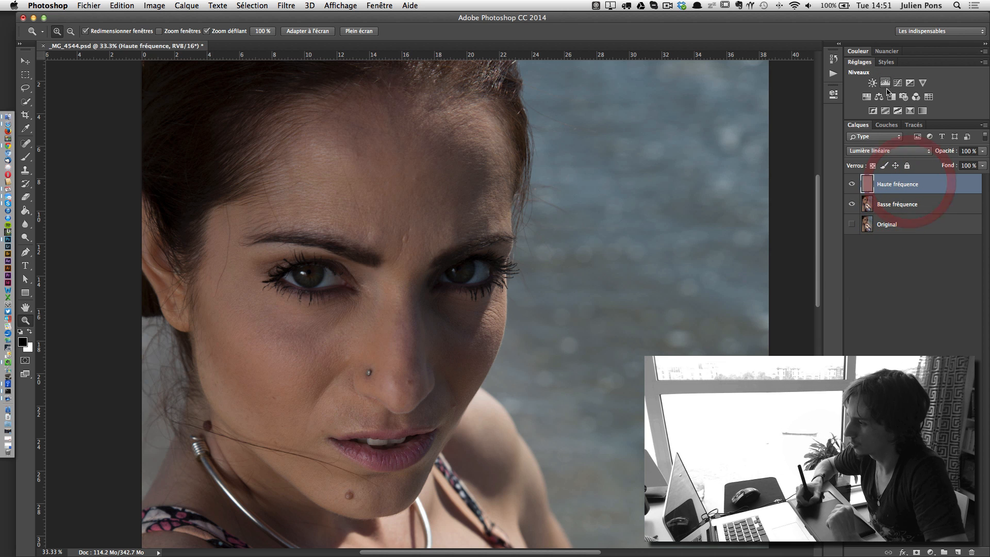
click(898, 83)
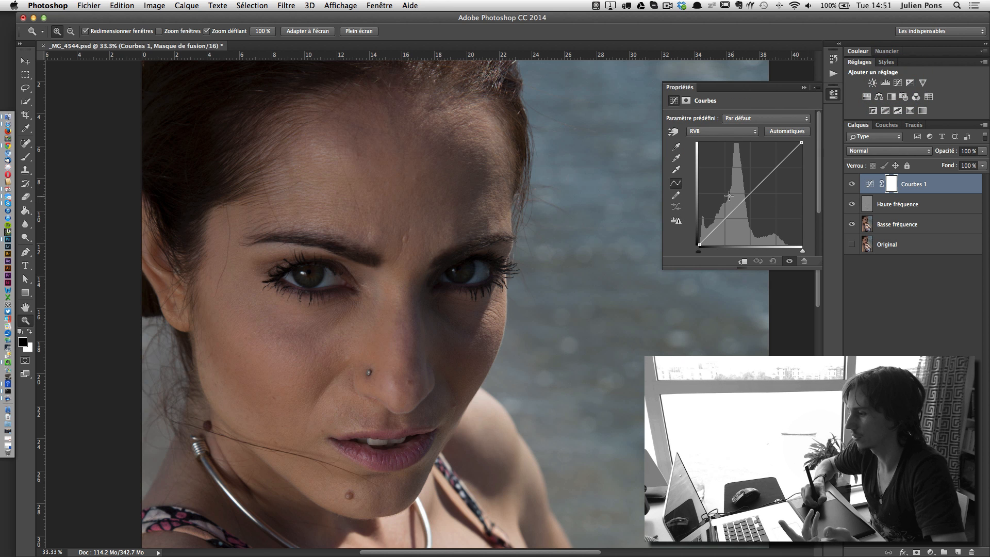
drag(724, 213, 725, 206)
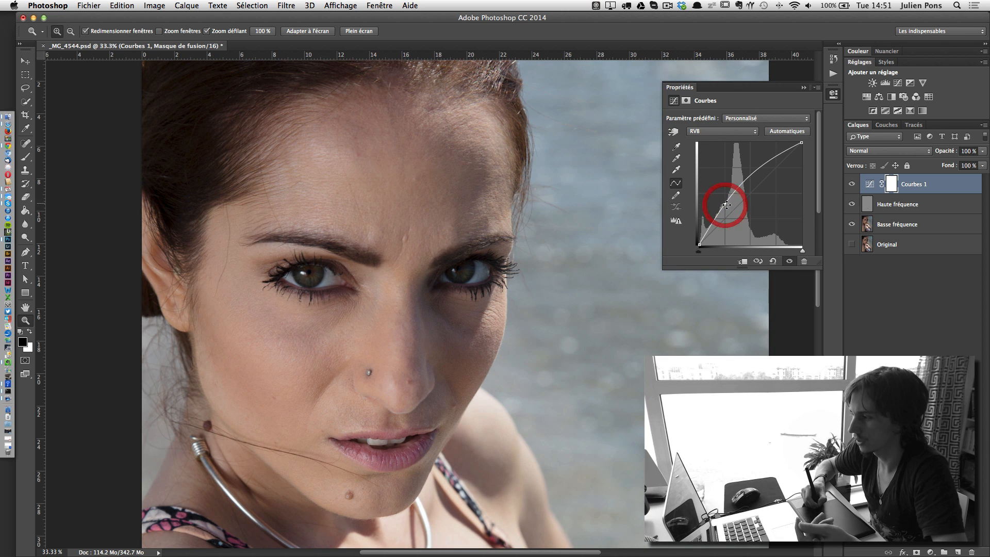
Hide the Courbes 1 layer and brighten the portrait with a new Levels adjustment layer
click(852, 184)
click(885, 82)
drag(780, 192, 718, 192)
click(803, 87)
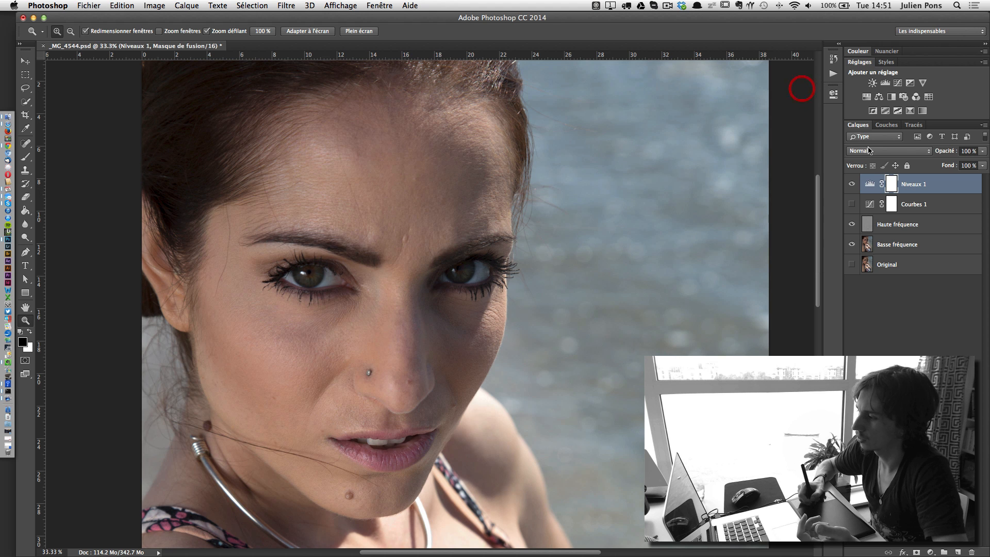
Move the Courbes 1 layer above Niveaux 1 and make it visible
click(877, 210)
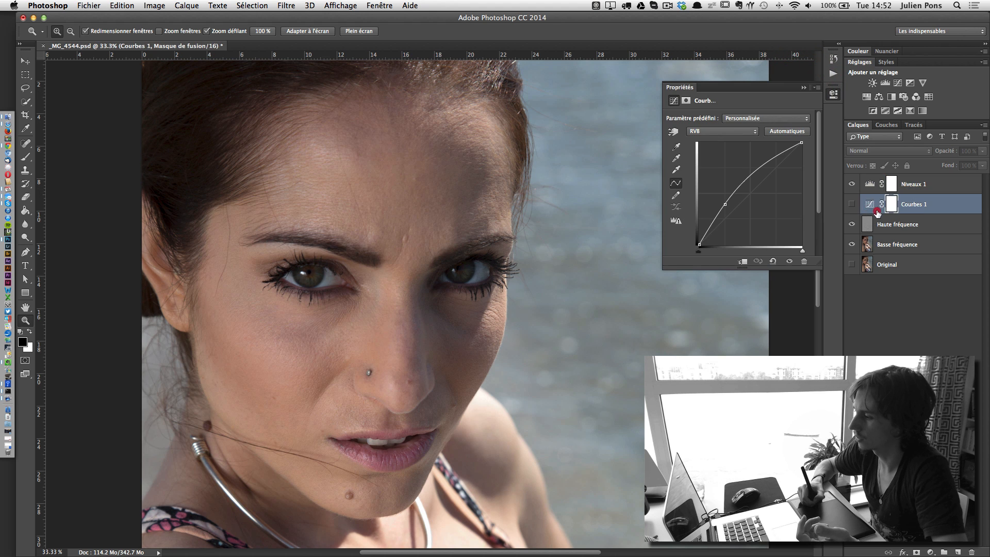
click(803, 87)
drag(872, 202, 873, 184)
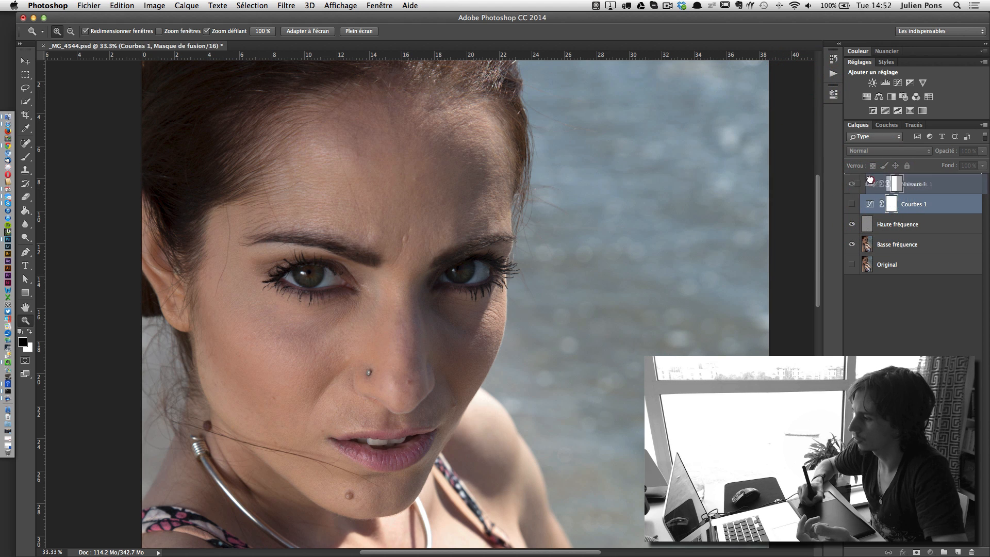
click(851, 184)
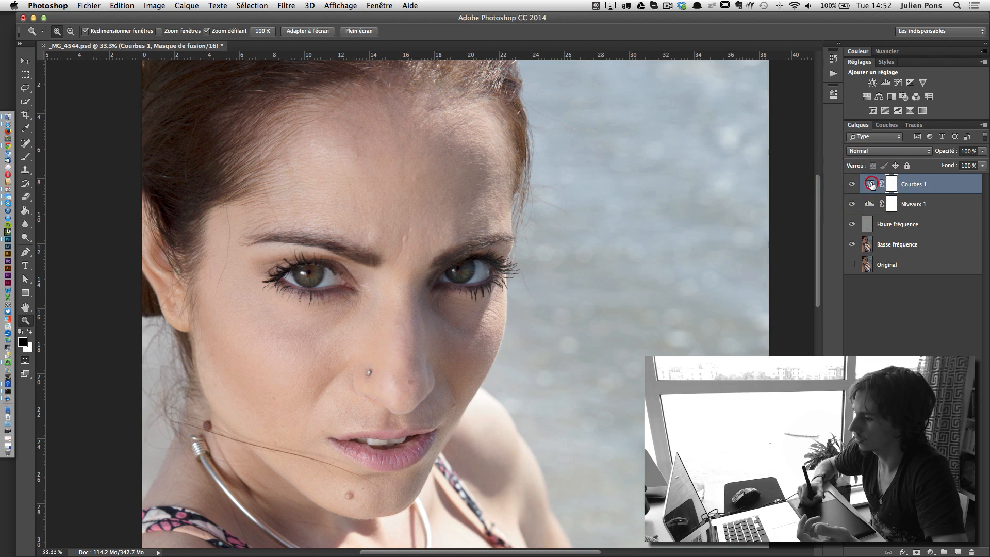
Soften the Courbes 1 curve by lowering its shadow point and adding a second point in the highlights
click(869, 184)
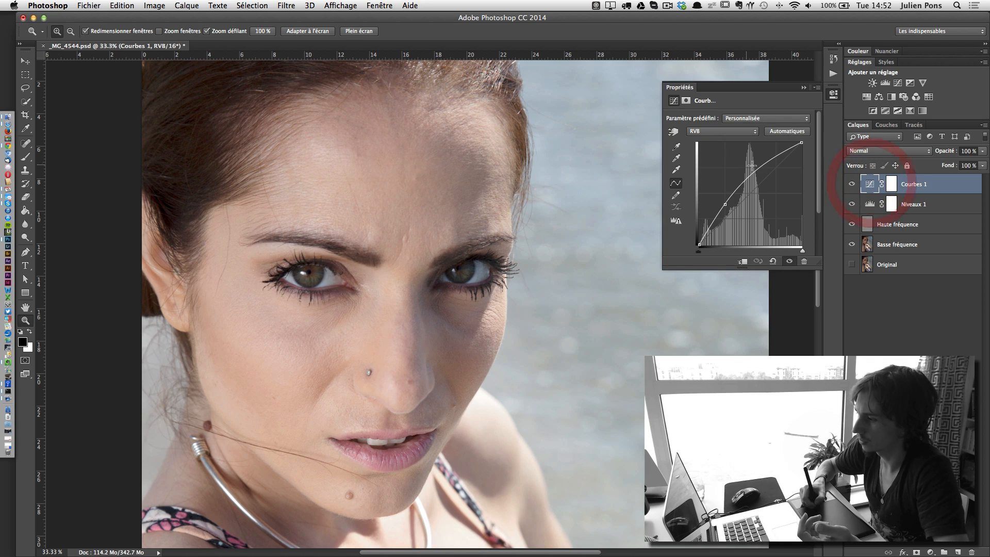
click(726, 217)
drag(726, 217, 716, 223)
drag(773, 171, 770, 164)
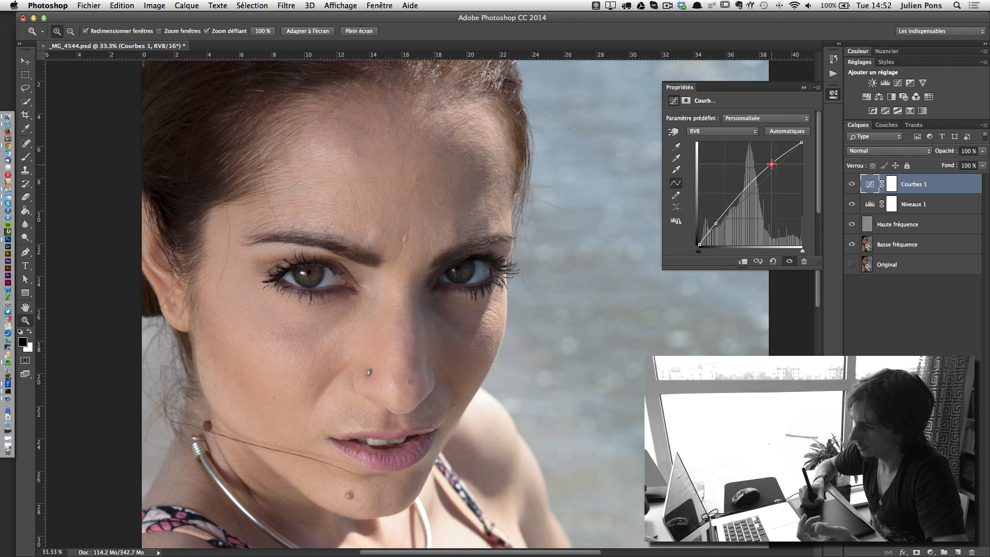
drag(716, 223, 714, 226)
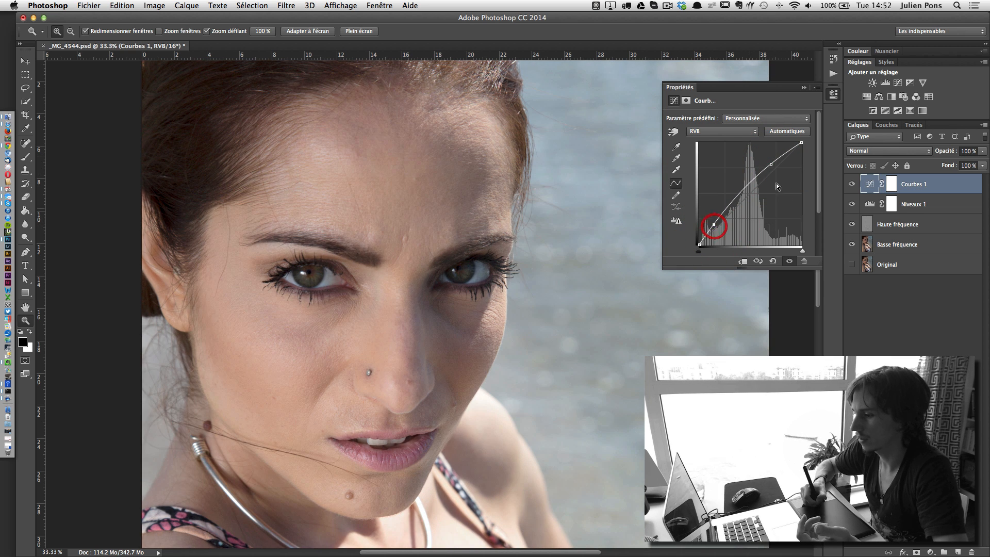
click(803, 87)
Select the Basse fréquence layer and set the Lasso tool's feather to 25.9 px
key(z)
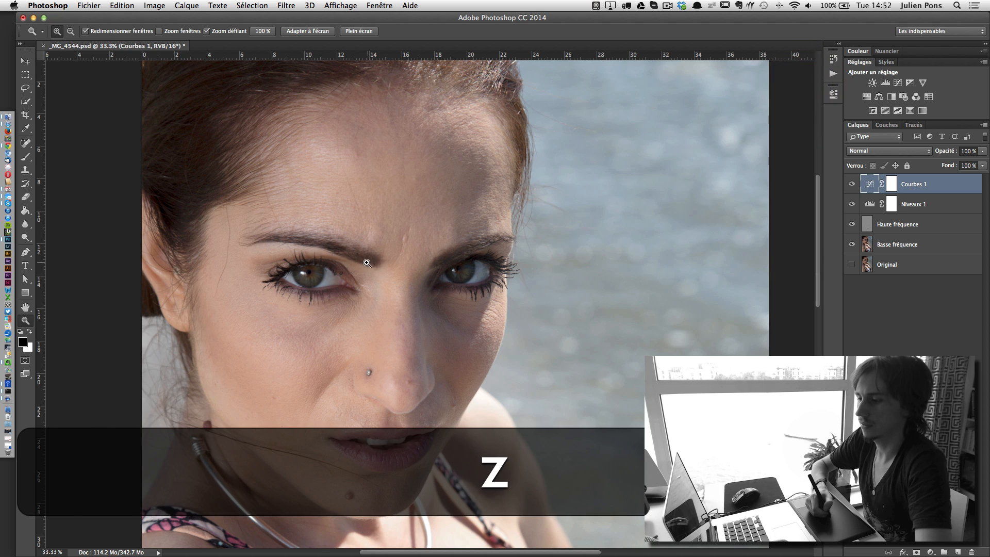
click(369, 262)
key(space)
drag(494, 109, 348, 260)
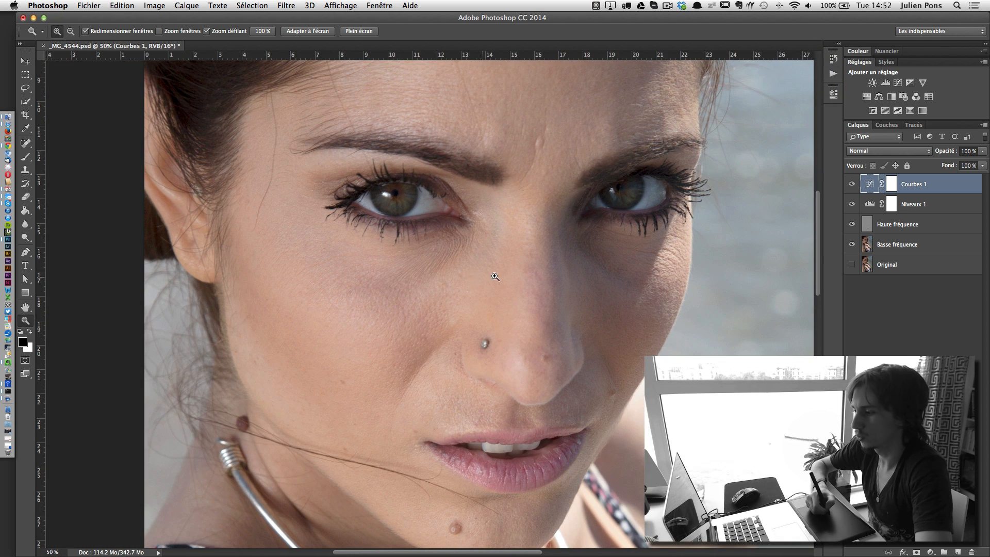
click(885, 247)
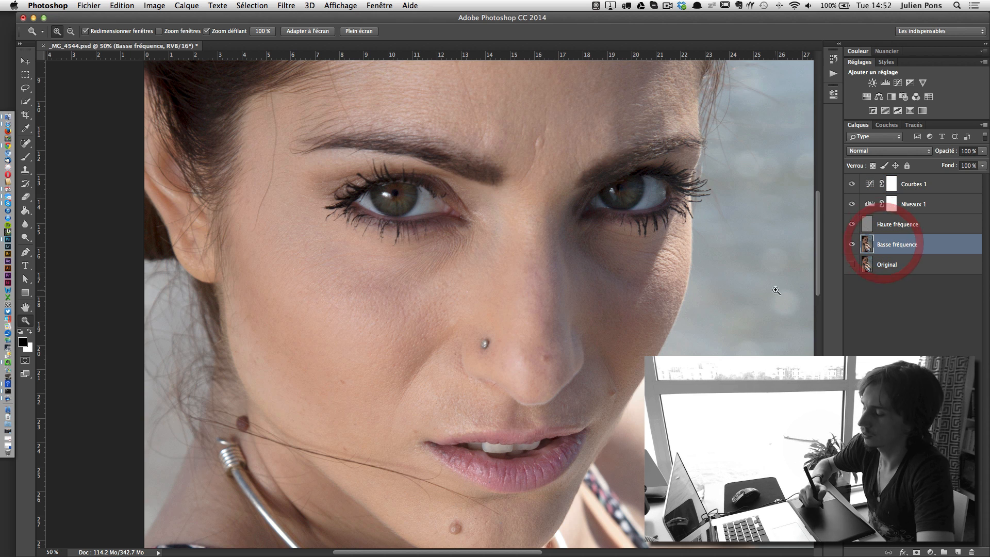
click(24, 86)
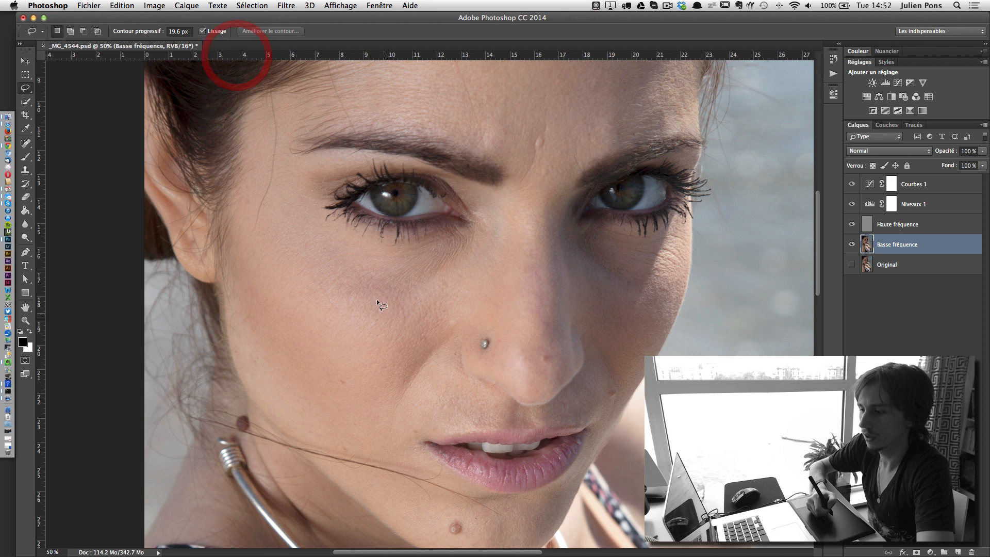
drag(147, 32, 177, 32)
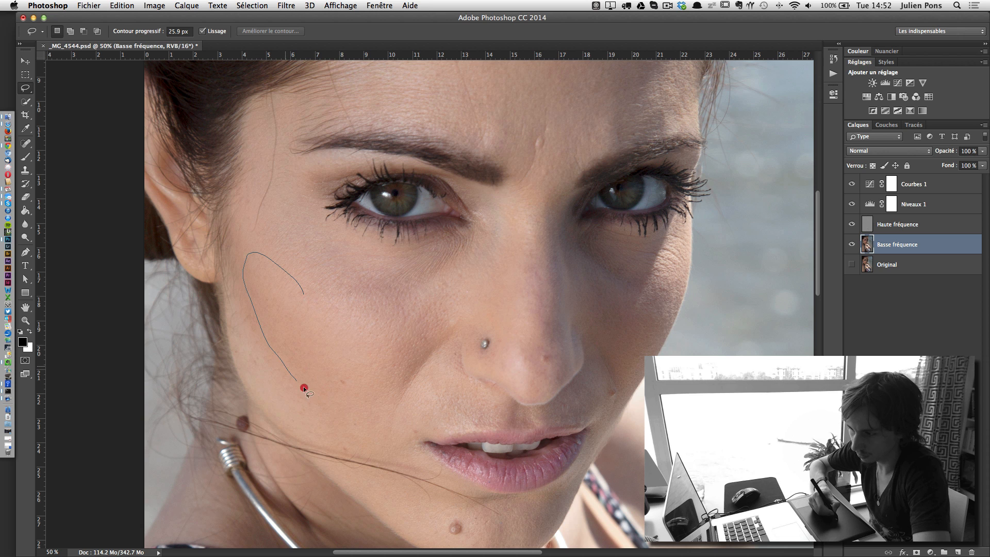
mouse_move(346, 344)
mouse_down()
mouse_move(303, 291)
mouse_move(268, 310)
mouse_up()
key(q)
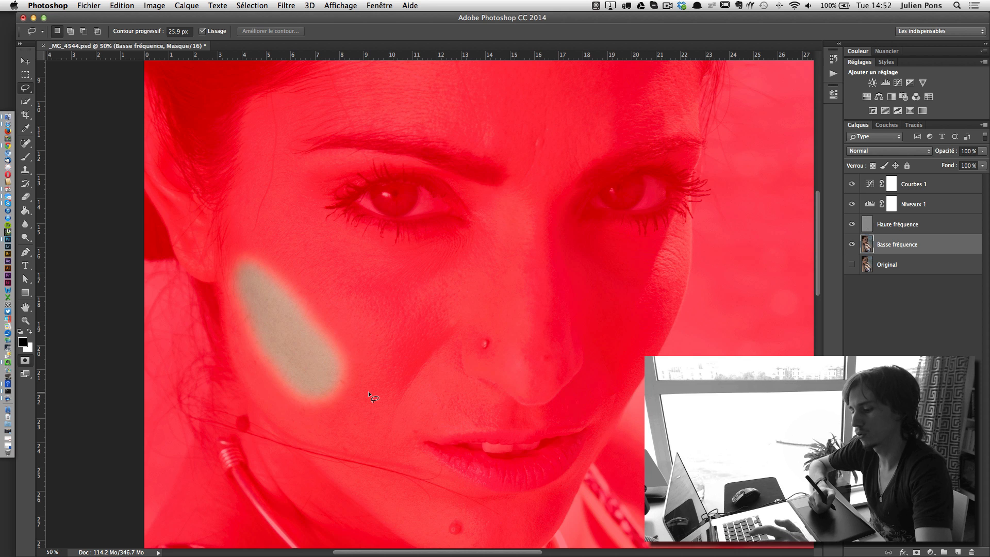
key(q)
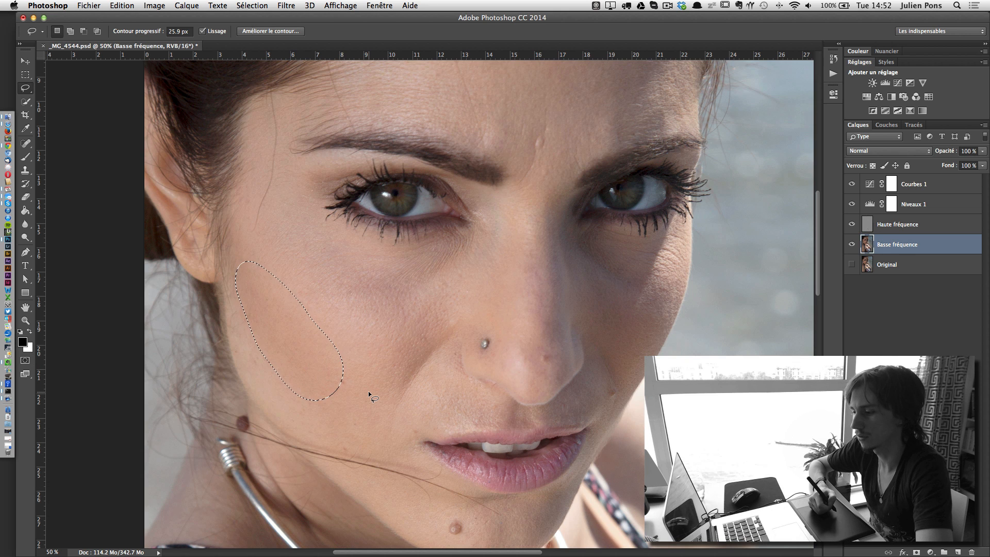
key(super+d)
Lasso an elongated area of the outer cheek beside the ear and check its feathered edge in Quick Mask mode
mouse_move(274, 271)
mouse_down()
mouse_move(251, 258)
mouse_move(245, 278)
mouse_move(268, 360)
mouse_move(301, 392)
mouse_move(332, 393)
mouse_move(329, 347)
mouse_move(275, 265)
mouse_up()
key(q)
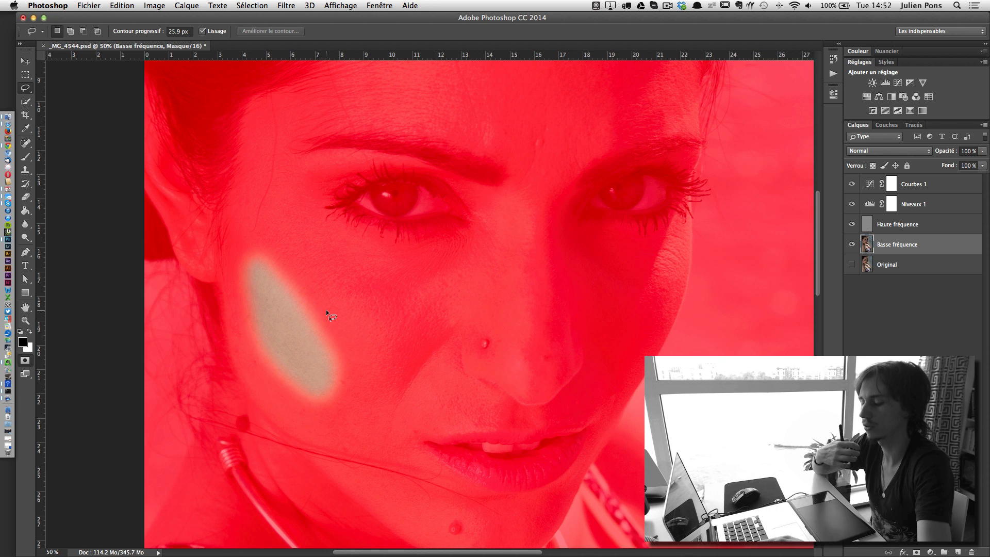
key(q)
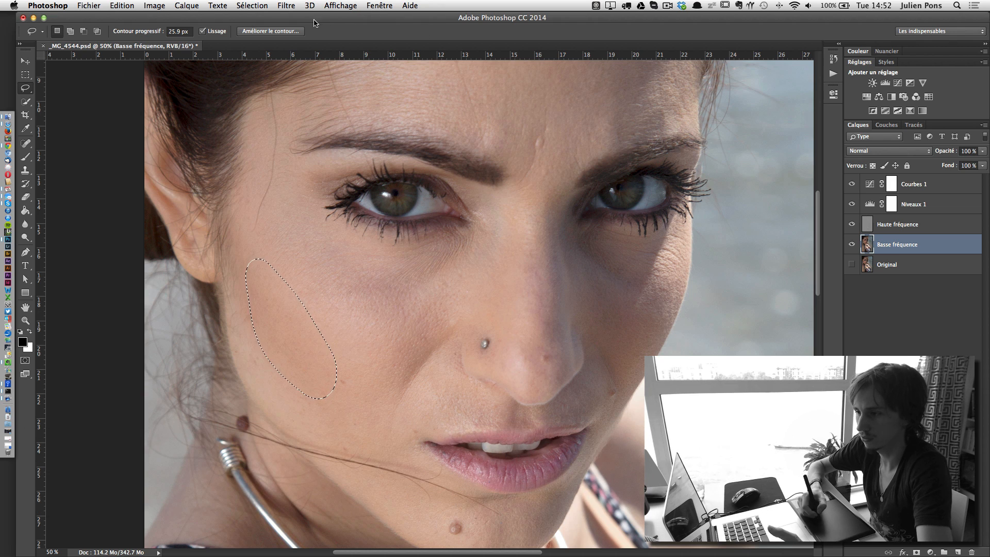
Apply a Gaussian blur to the selected outer cheek, testing radii up to 1000 px before using a moderate one, and deselect
key(super+=)
key(super+=)
drag(335, 214, 470, 139)
click(286, 5)
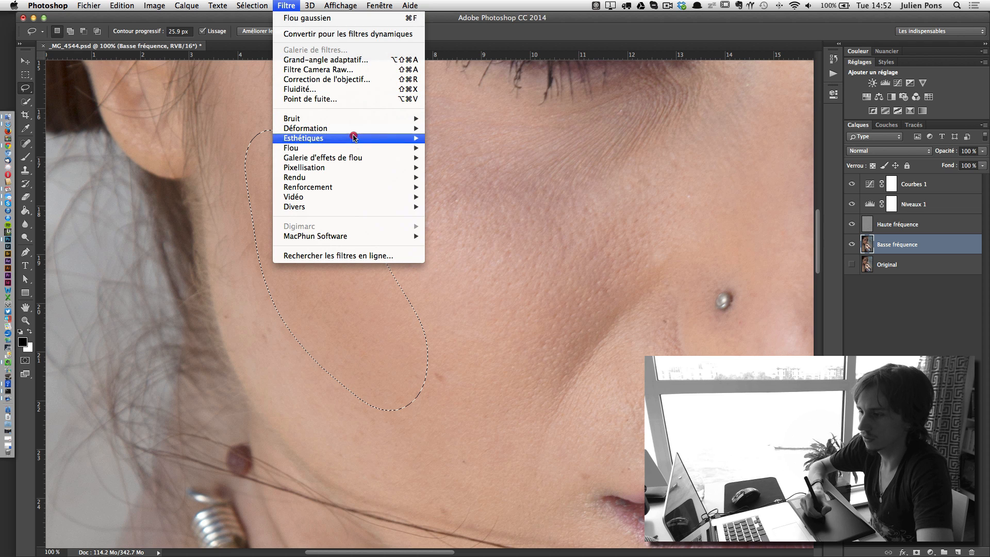
mouse_move(374, 148)
click(463, 197)
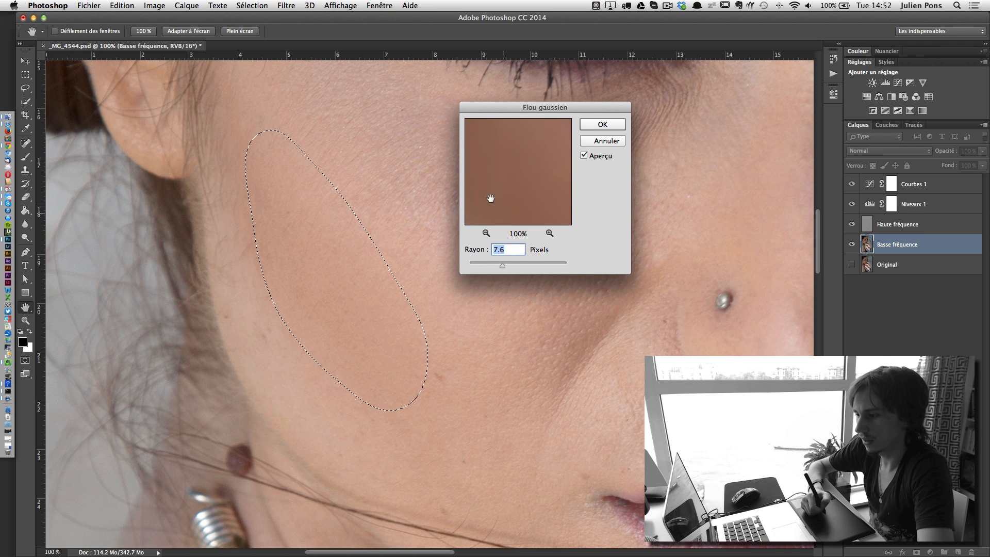
drag(515, 263, 525, 265)
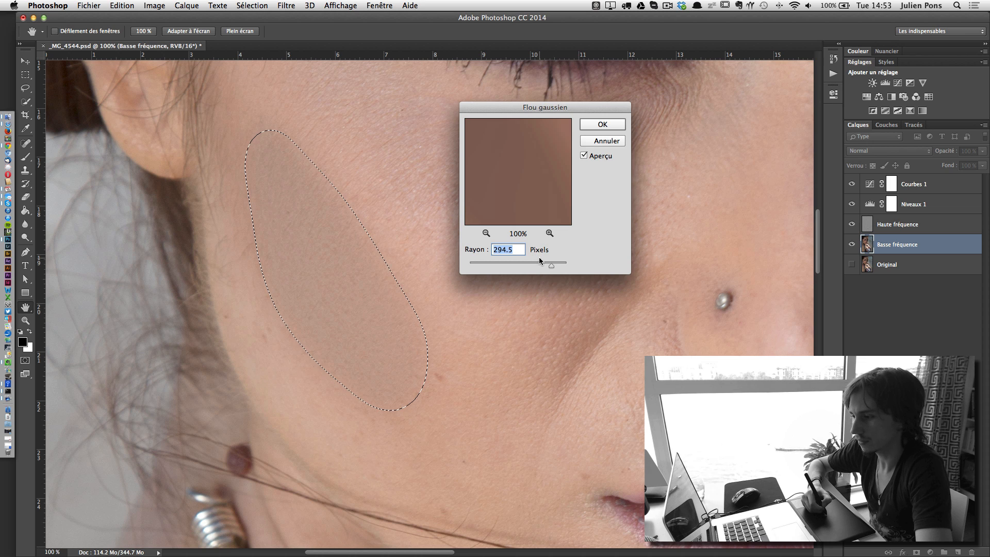
drag(533, 267, 596, 281)
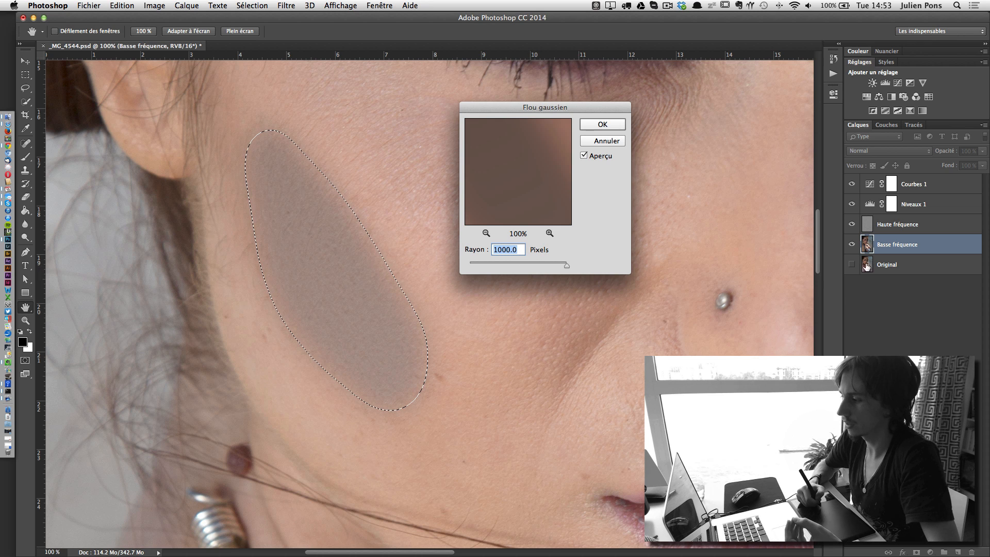
drag(496, 265, 515, 264)
click(612, 125)
key(super+d)
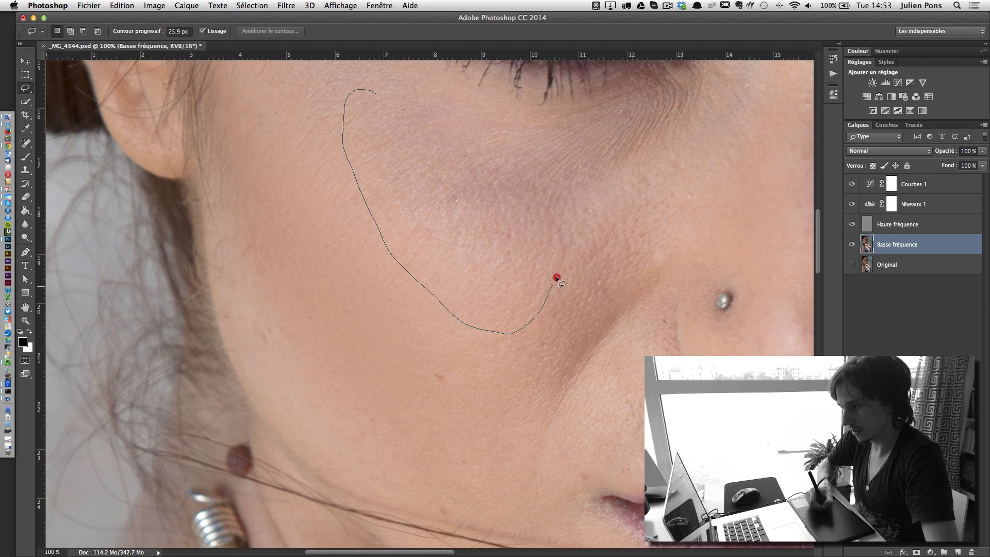
Lasso an oval area of the mid cheek, repeat the Gaussian blur, compare it with the unblurred state and deselect
drag(398, 127, 388, 132)
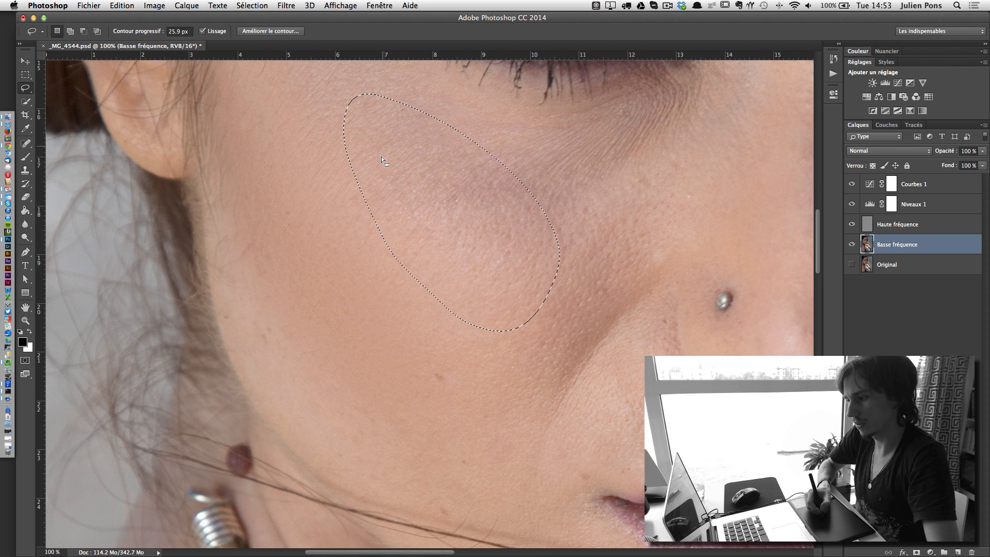
key(super+f)
key(super+z)
key(super+f)
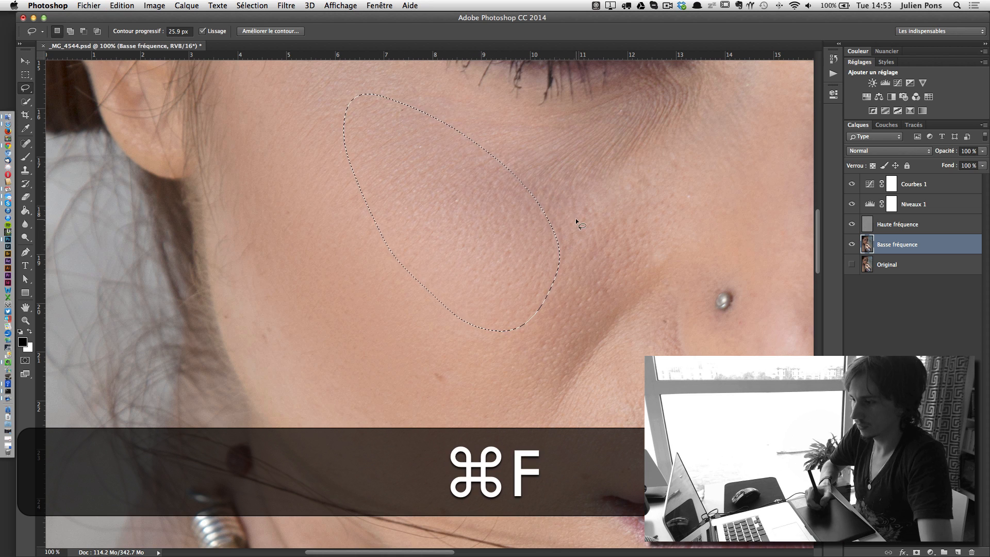
key(super+d)
Lasso the edge of the cheek along the jawline, repeat the Gaussian blur on it and deselect
key(super+space)
drag(563, 236, 558, 161)
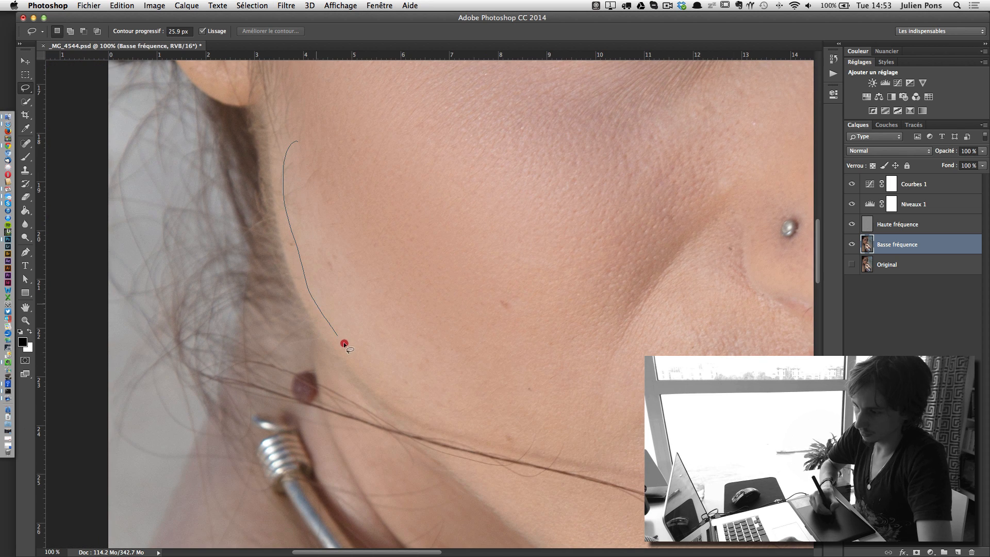
drag(318, 151, 323, 155)
key(super+f)
key(super+d)
Lasso the crescent of skin under the eye nearest the ear, repeat the Gaussian blur with a before/after comparison and deselect
key(super+space)
drag(490, 190, 462, 420)
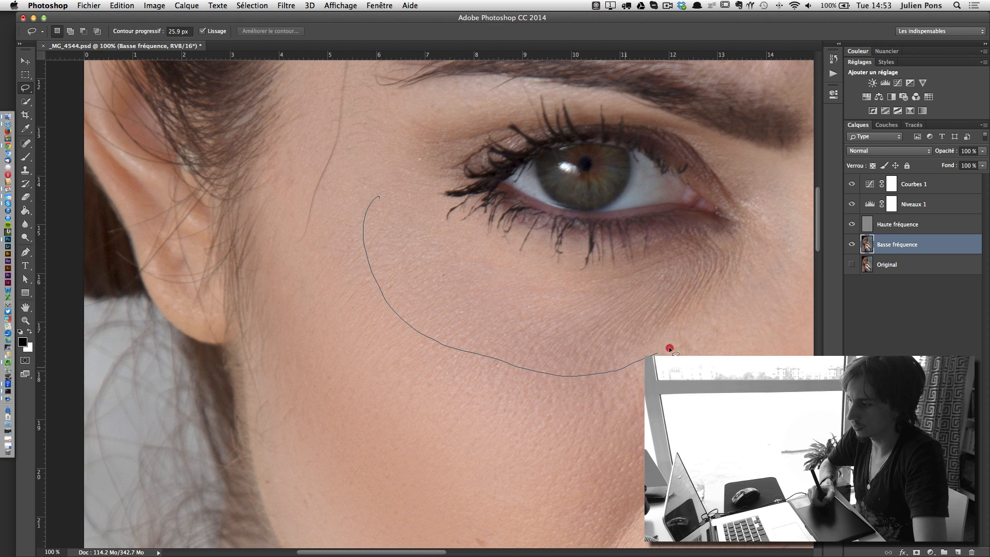
drag(470, 265, 382, 207)
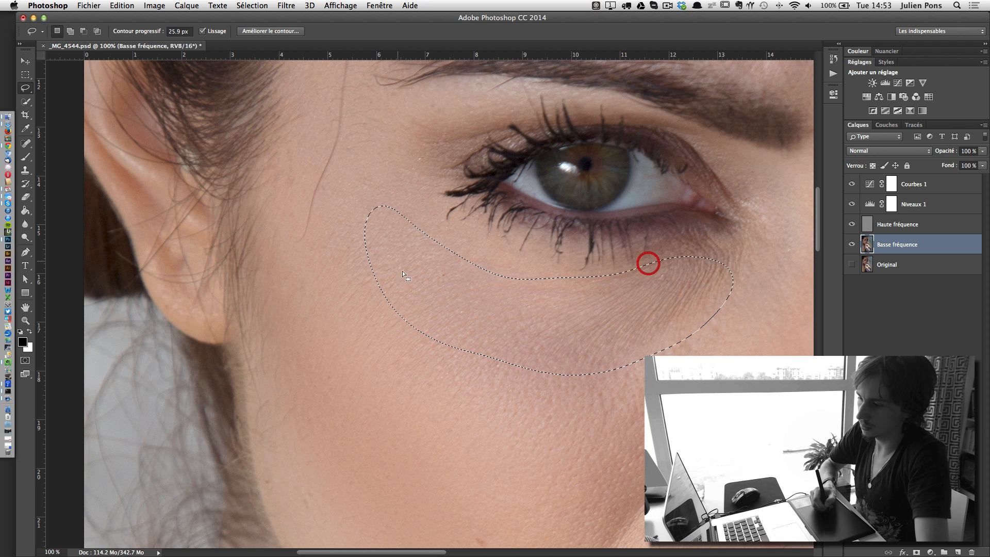
key(super+f)
key(super+z)
key(super+space)
key(super+f)
key(super+d)
Lasso the skin between the inner eye corner and the nostril, and repeat the Gaussian blur on it
key(super+space)
drag(655, 204, 547, 95)
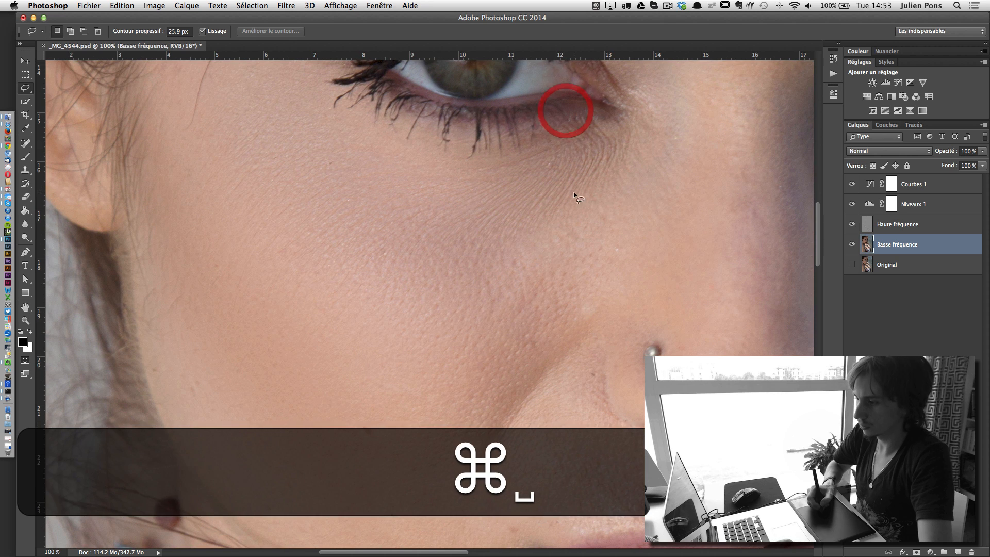
drag(624, 289, 636, 165)
key(super+f)
key(super+z)
key(super+z)
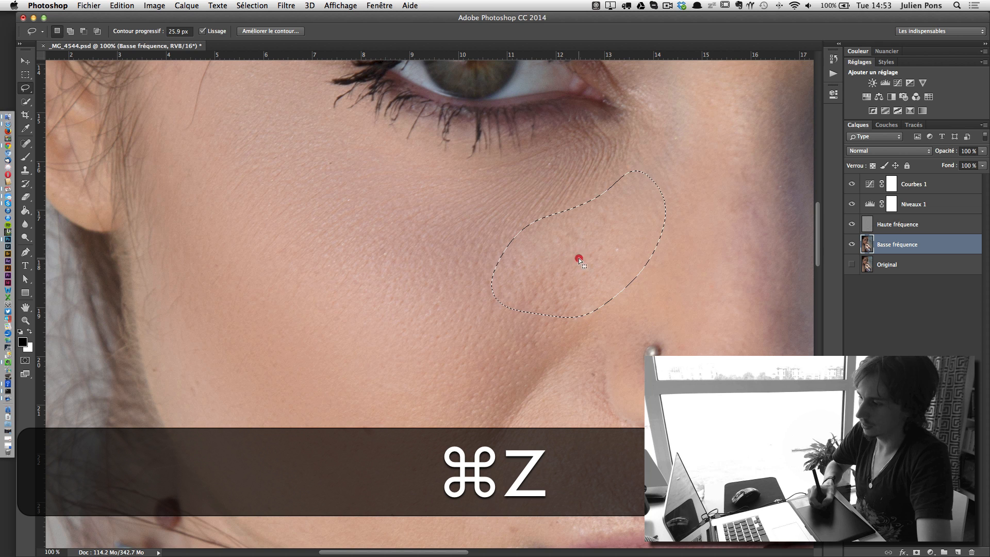
Compare the selected patch beside the nose before and after the blur at 400% and deselect it
key(z)
click(579, 258)
key(super+z)
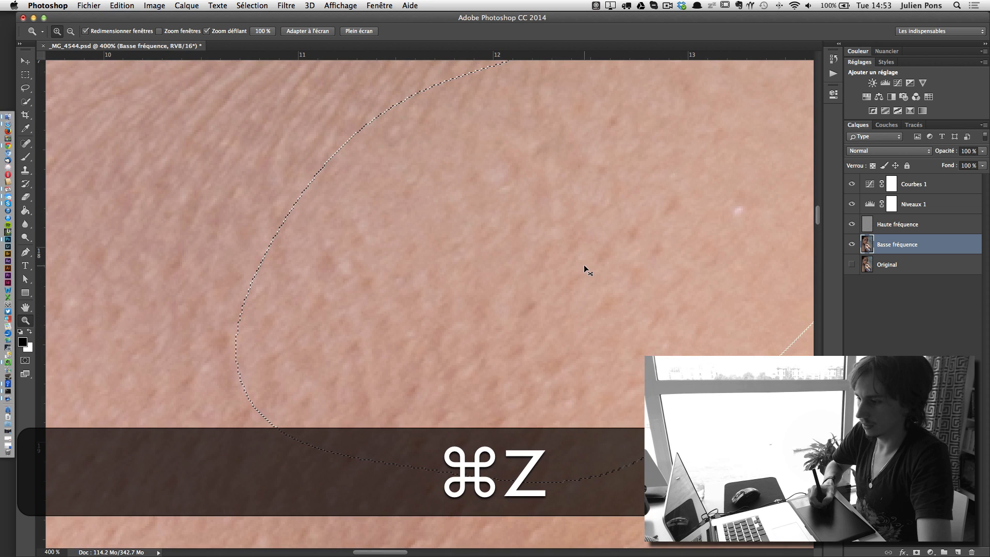
key(super+z)
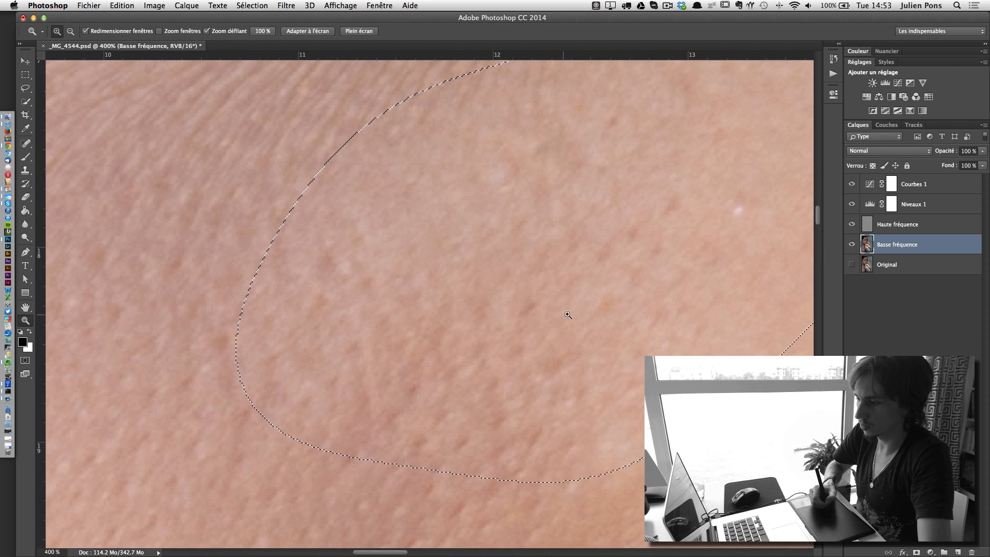
key(super+z)
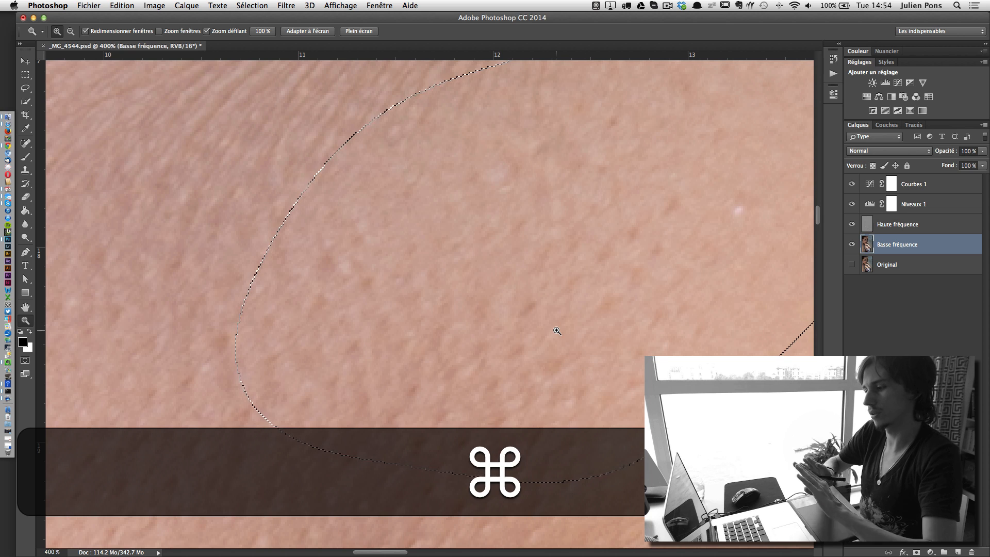
key(super+z)
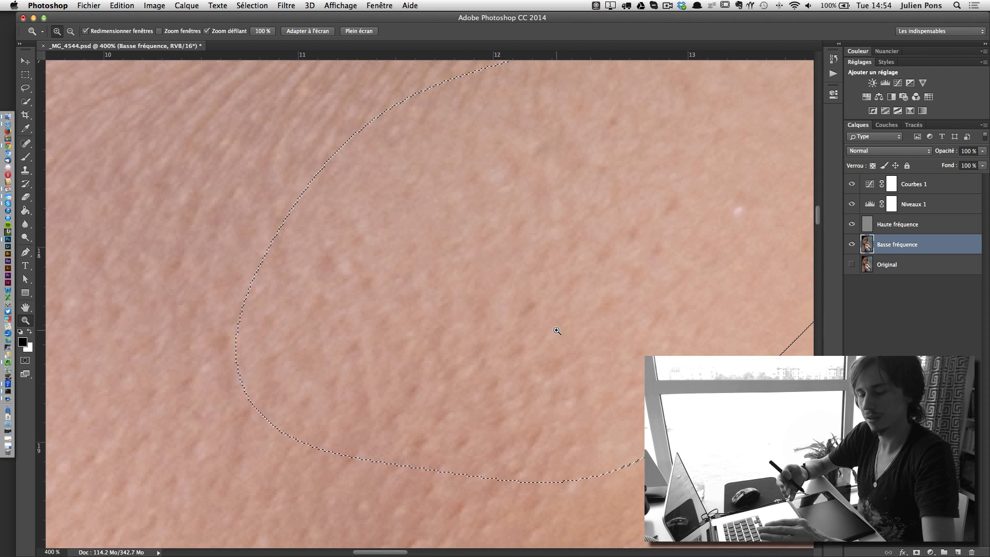
key(super+d)
Hide the Haute fréquence layer and examine the forehead's colour transitions on Basse fréquence
key(super+minus)
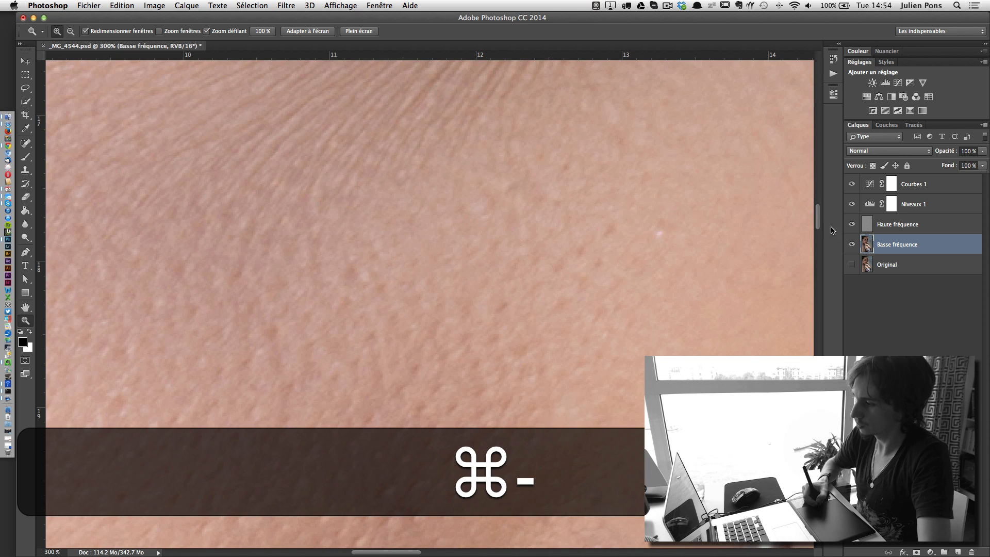
click(852, 224)
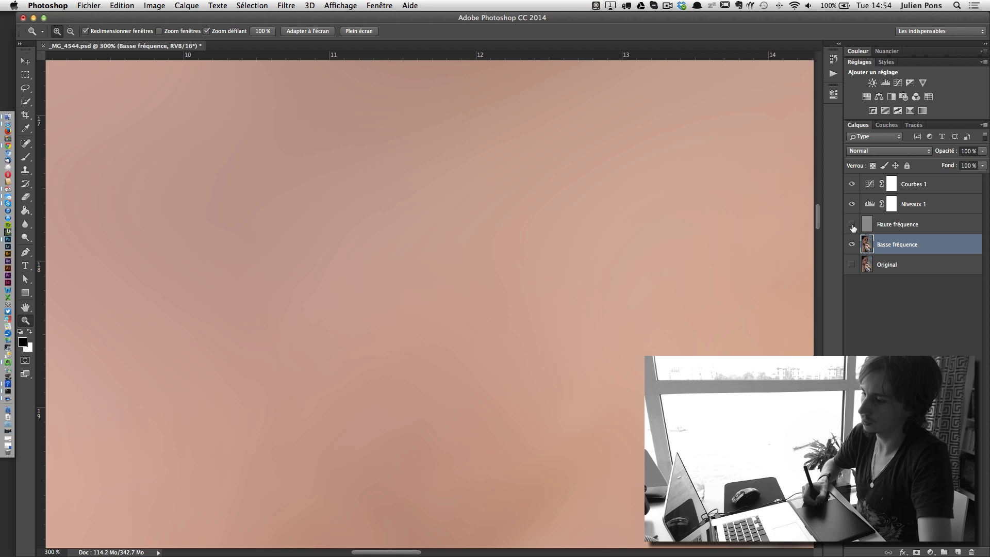
alt+click(480, 259)
drag(552, 195, 477, 366)
drag(504, 163, 531, 331)
click(465, 229)
click(445, 231)
alt+click(517, 278)
alt+click(513, 270)
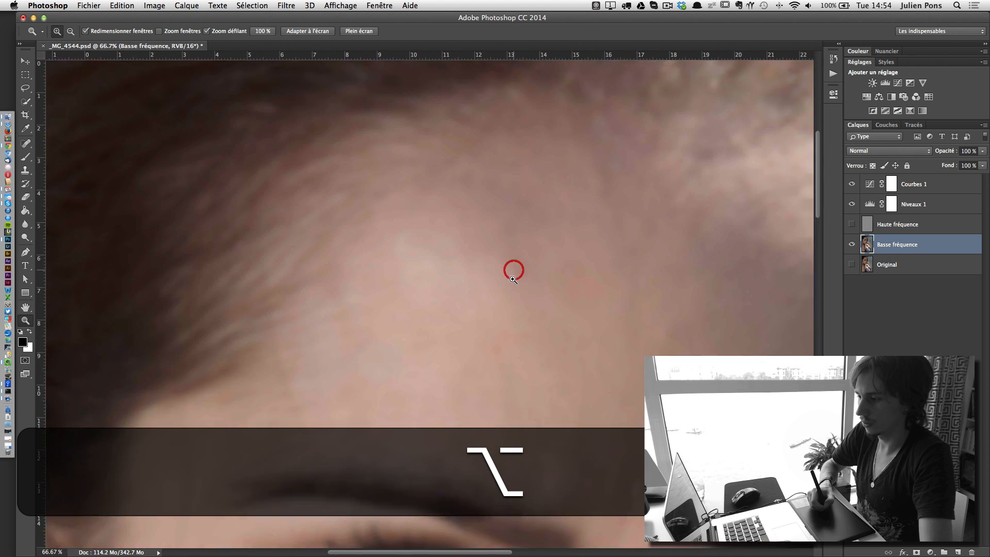
click(514, 270)
Lasso a rounded patch around the forehead highlight, repeat the Gaussian blur on it and deselect
key(l)
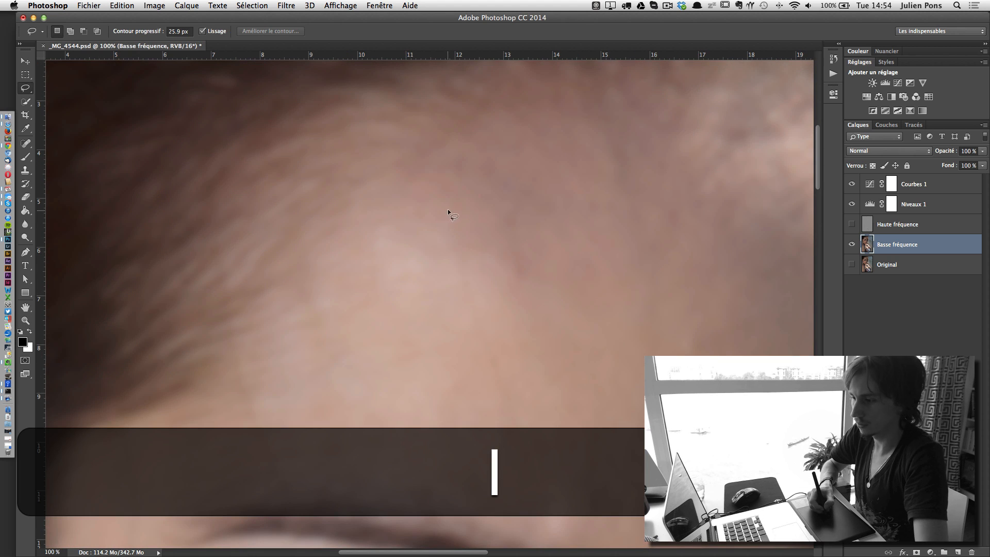
drag(446, 209, 377, 211)
mouse_move(599, 273)
mouse_down()
mouse_move(503, 193)
mouse_move(442, 167)
mouse_up()
key(super+f)
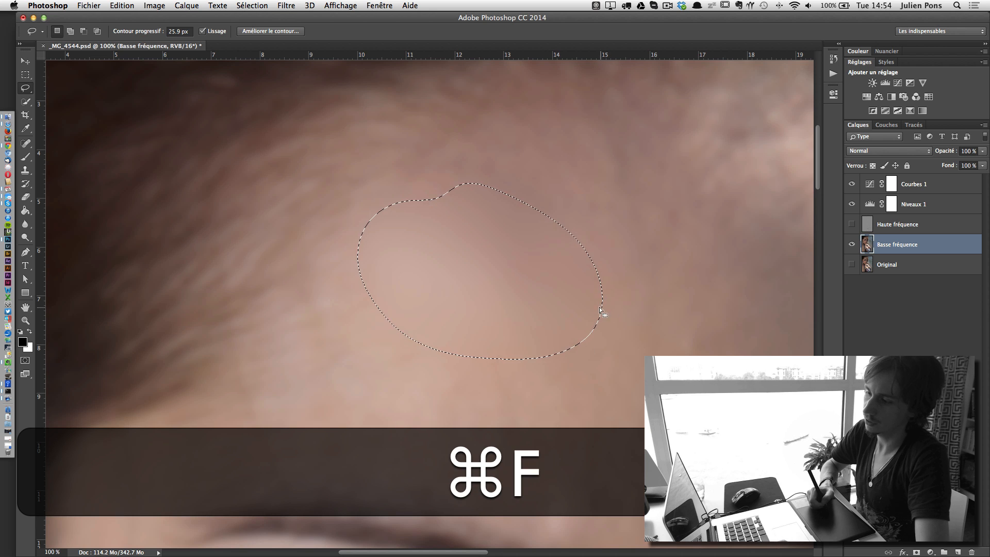
key(super+d)
Lasso the bright strip of upper forehead below the far hairline, repeat the Gaussian blur and deselect
mouse_move(491, 357)
mouse_down()
mouse_move(355, 228)
mouse_move(330, 232)
mouse_up()
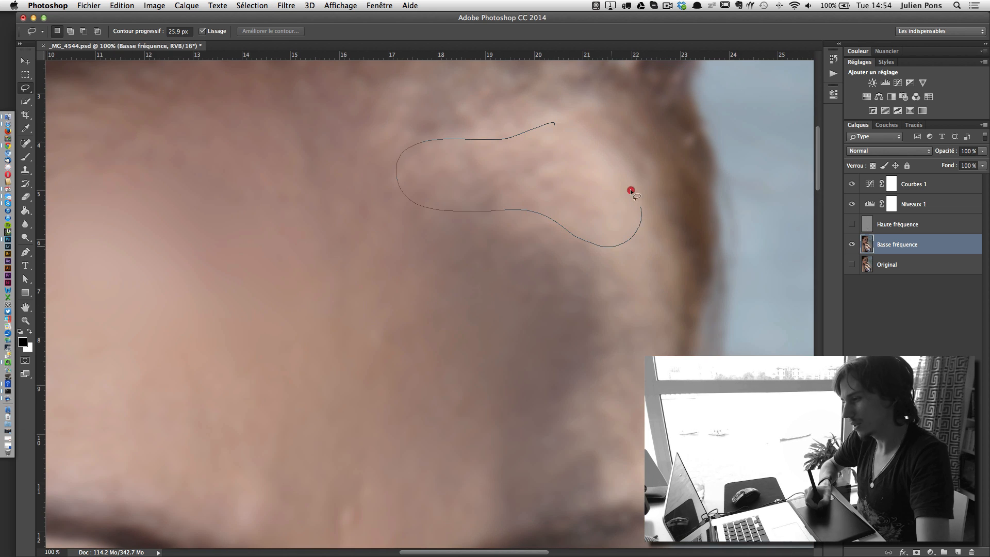
drag(565, 133, 559, 132)
key(super+f)
key(super+d)
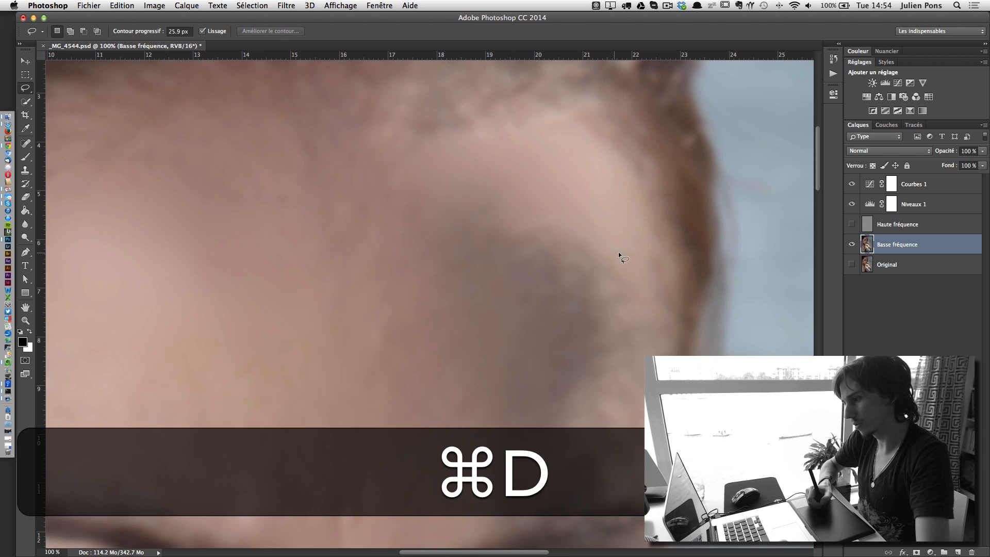
Lasso the dark shadow on the forehead above the far eyebrow, blur it with the same filter and deselect
drag(584, 218, 559, 142)
drag(458, 122, 367, 161)
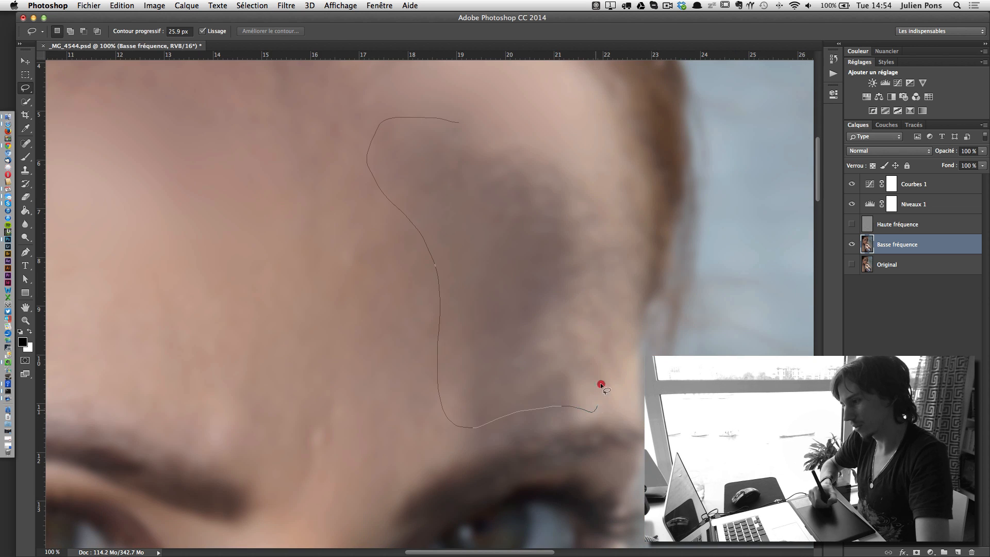
mouse_move(604, 231)
mouse_down()
mouse_move(535, 149)
mouse_move(589, 163)
mouse_move(578, 196)
mouse_move(600, 247)
mouse_move(624, 204)
mouse_move(593, 130)
mouse_up()
key(super+f)
key(super+d)
key(super+f)
key(super+d)
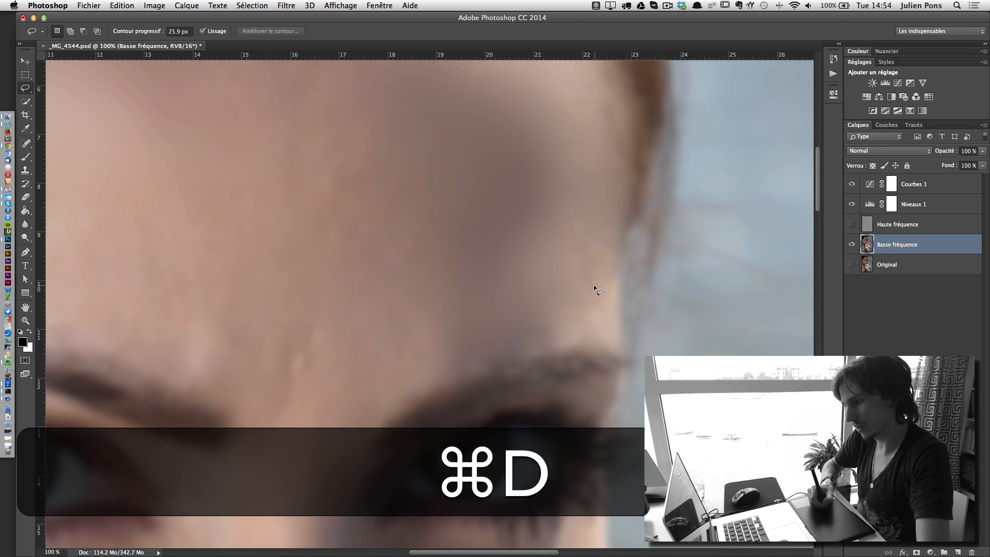
Lasso the narrow bright band directly above the far eyebrow, repeat the Gaussian blur and deselect
drag(533, 329, 485, 358)
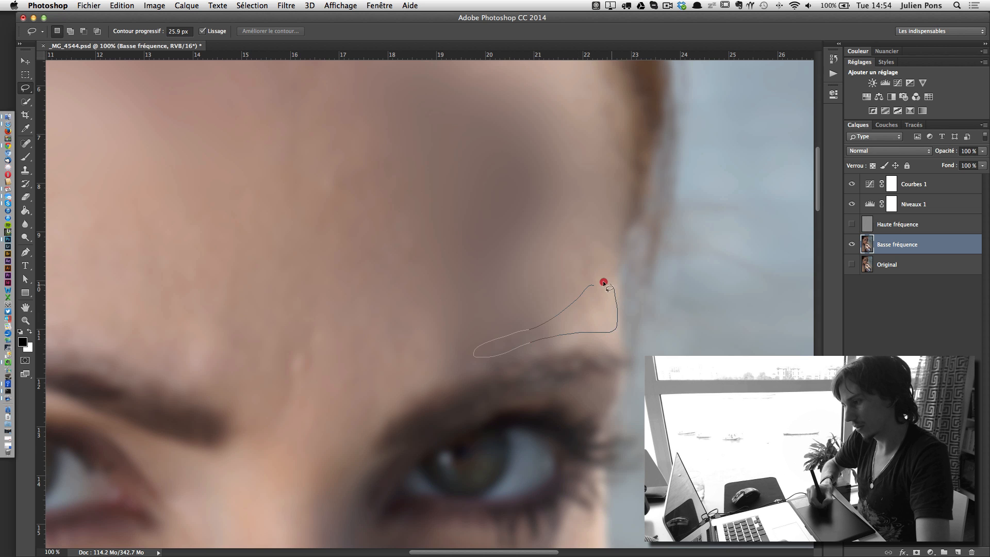
drag(607, 284, 606, 283)
key(super+f)
key(super+d)
Lasso the skin at the top of the nose beside the inner eye corner, repeat the Gaussian blur and deselect
drag(600, 216, 674, 184)
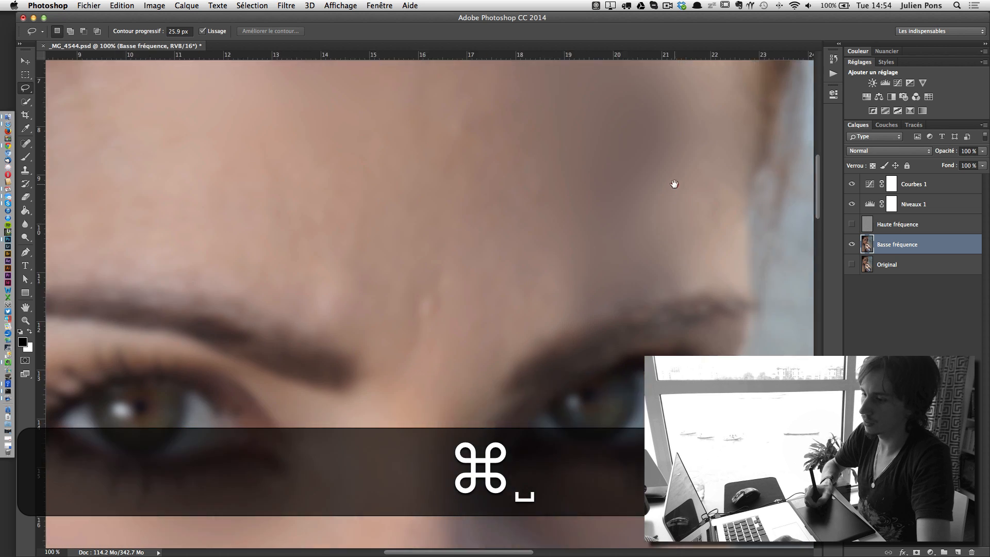
drag(503, 201, 481, 114)
drag(549, 220, 514, 264)
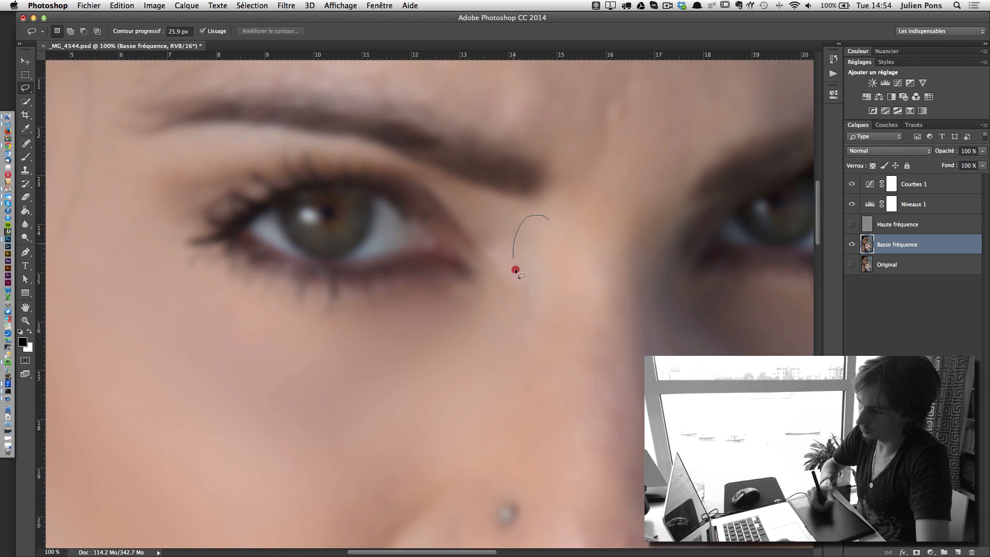
drag(595, 305, 520, 116)
key(super+f)
key(super+d)
Lasso an elongated area along the middle of the nose bridge, repeat the Gaussian blur and deselect
mouse_move(521, 173)
mouse_down()
mouse_move(498, 299)
mouse_move(554, 292)
mouse_up()
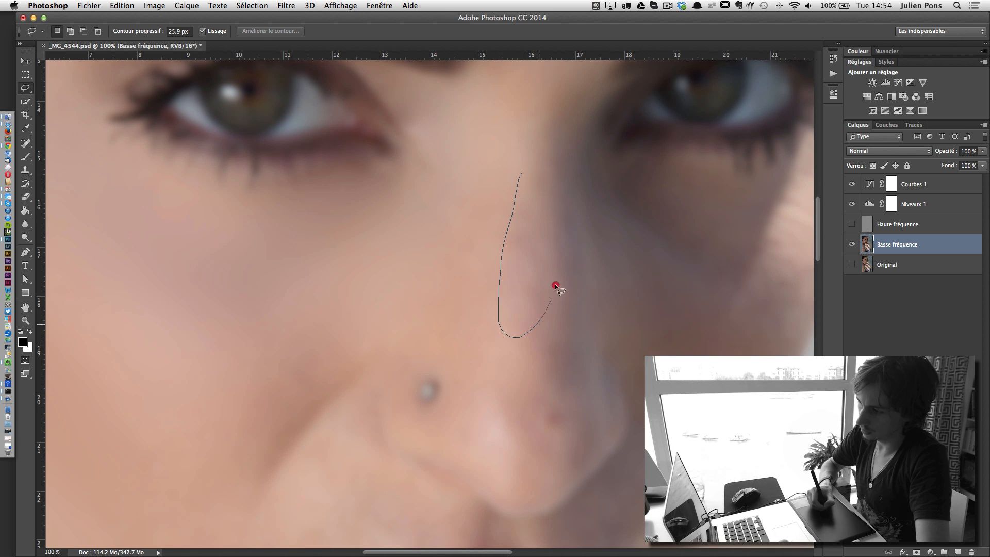
drag(530, 178, 530, 179)
key(super+f)
key(super+d)
Lasso patches on the lower bridge and tip of the nose, blurring each with the same filter and deselecting
mouse_move(496, 339)
mouse_down()
mouse_move(483, 401)
mouse_move(491, 447)
mouse_move(523, 463)
mouse_move(529, 442)
mouse_up()
key(super+f)
key(super+d)
drag(498, 380, 475, 411)
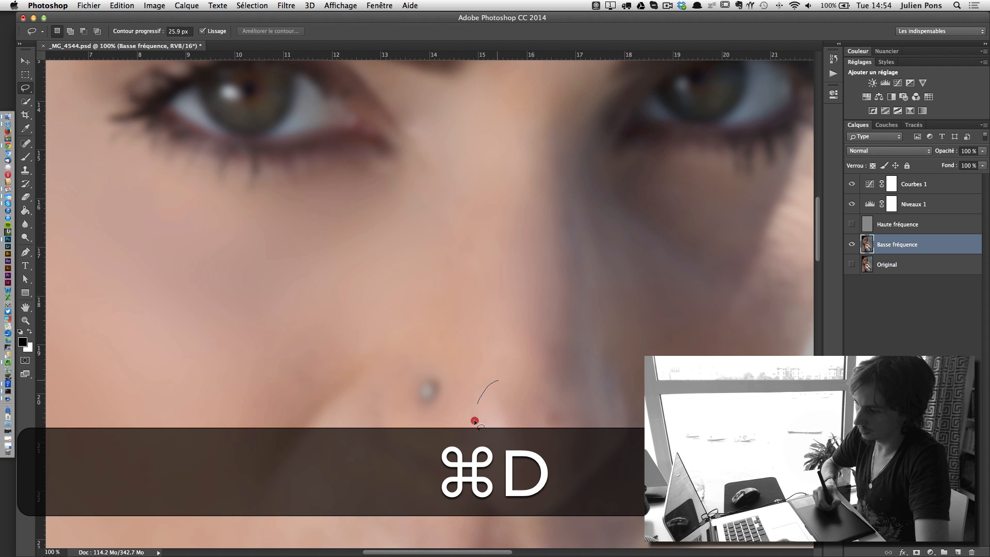
drag(533, 400, 512, 380)
key(super+f)
key(super+d)
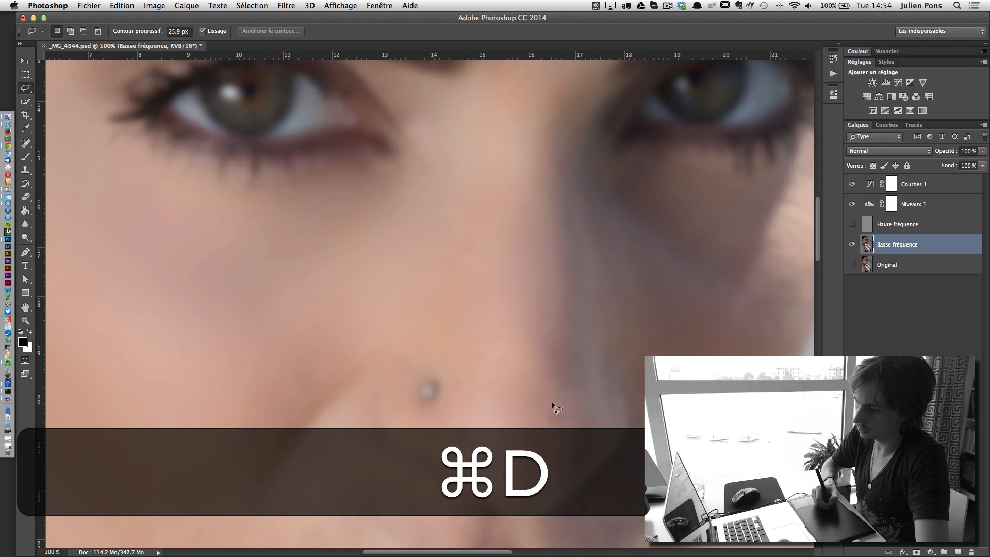
Lasso and blur the shaded side of the nose tip, and check the result with the Haute fréquence layer briefly shown
drag(568, 393, 533, 415)
key(super+f)
mouse_move(569, 384)
mouse_down()
mouse_move(535, 377)
mouse_move(579, 381)
mouse_move(554, 308)
mouse_up()
key(super+d)
key(super+f)
key(super+d)
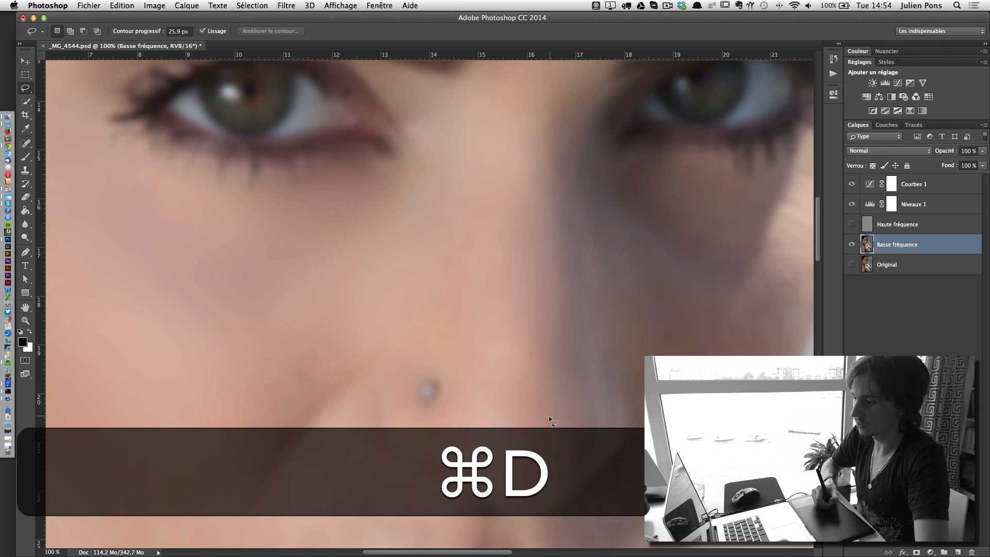
click(854, 223)
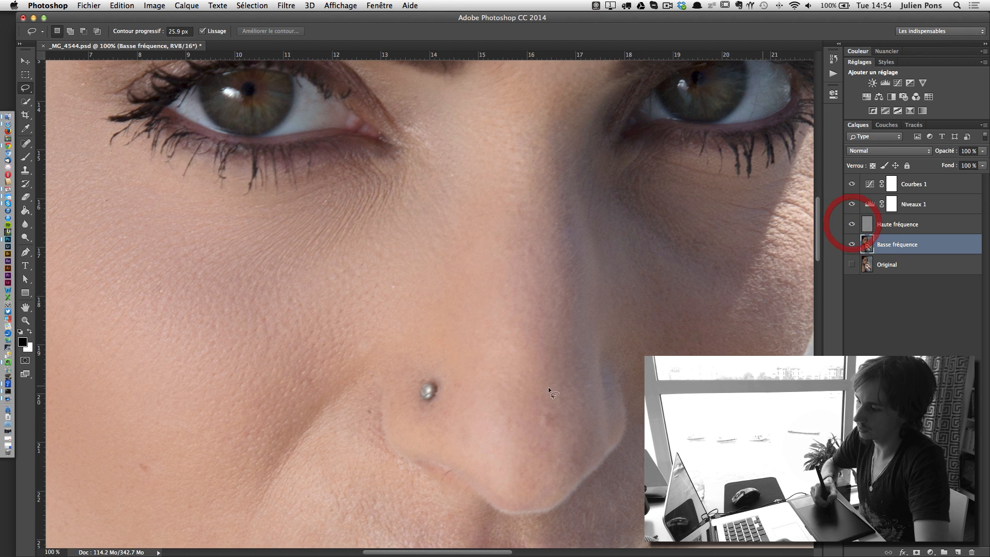
click(853, 225)
Lasso the sunlit patch of the far cheek below the outer eye corner, repeat the Gaussian blur and deselect
space+drag(642, 258, 272, 232)
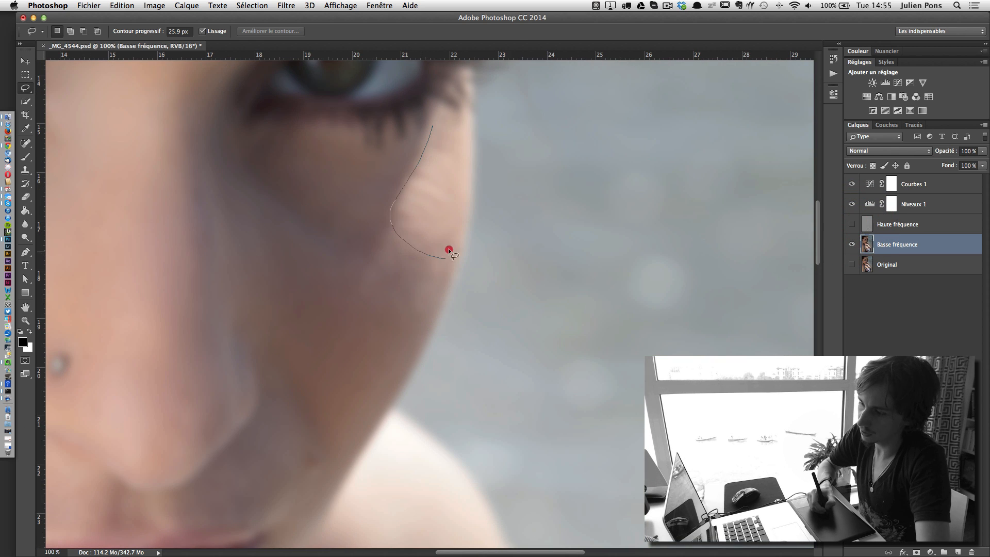
key(super+f)
mouse_move(450, 140)
mouse_down()
mouse_move(442, 137)
mouse_move(474, 234)
mouse_move(446, 237)
mouse_up()
key(super+d)
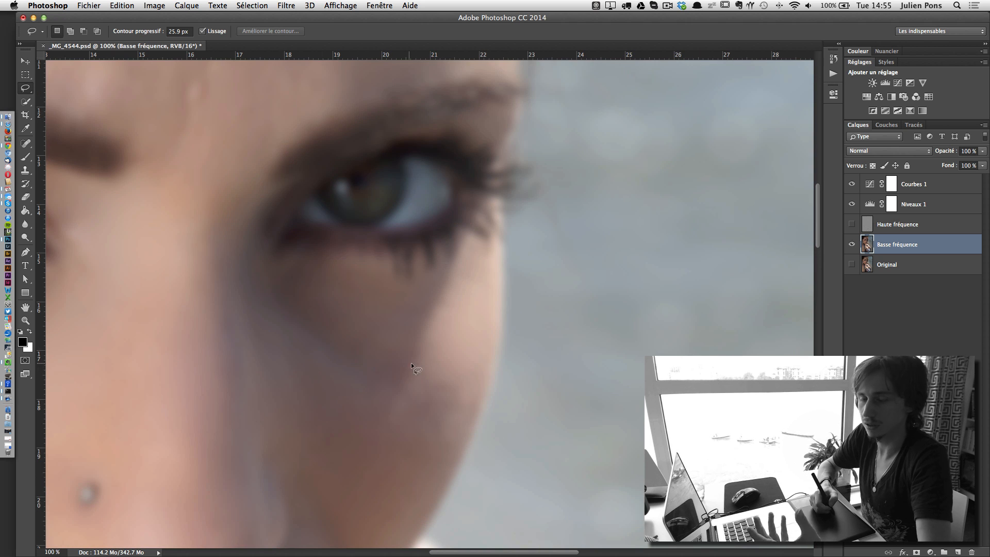
Lasso the shadow edge on the far cheek and the area under the far eye, blurring each with the last Gaussian filter and deselecting
mouse_move(444, 349)
space+mouse_down()
mouse_move(566, 234)
mouse_move(507, 320)
space+mouse_up()
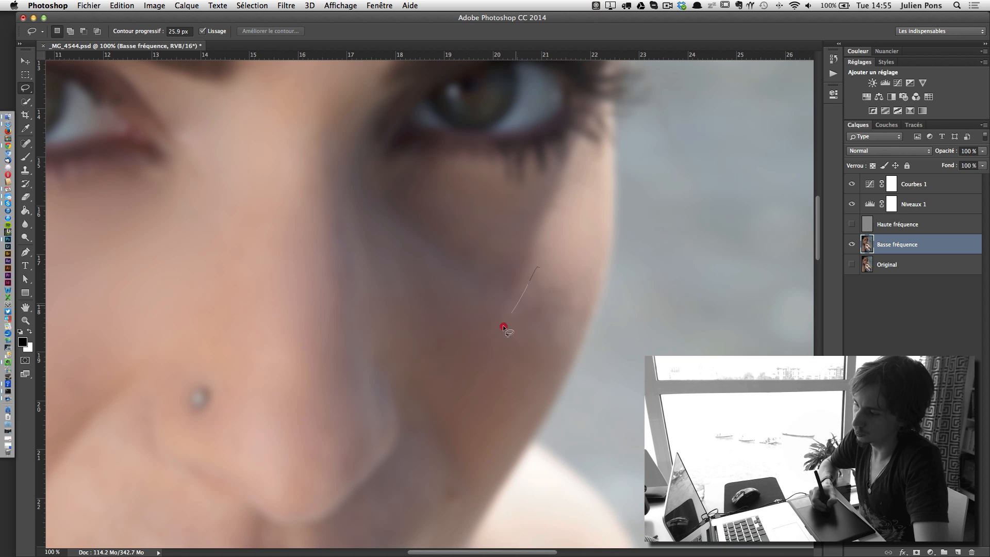
drag(581, 279, 681, 215)
key(super+d)
key(super+r)
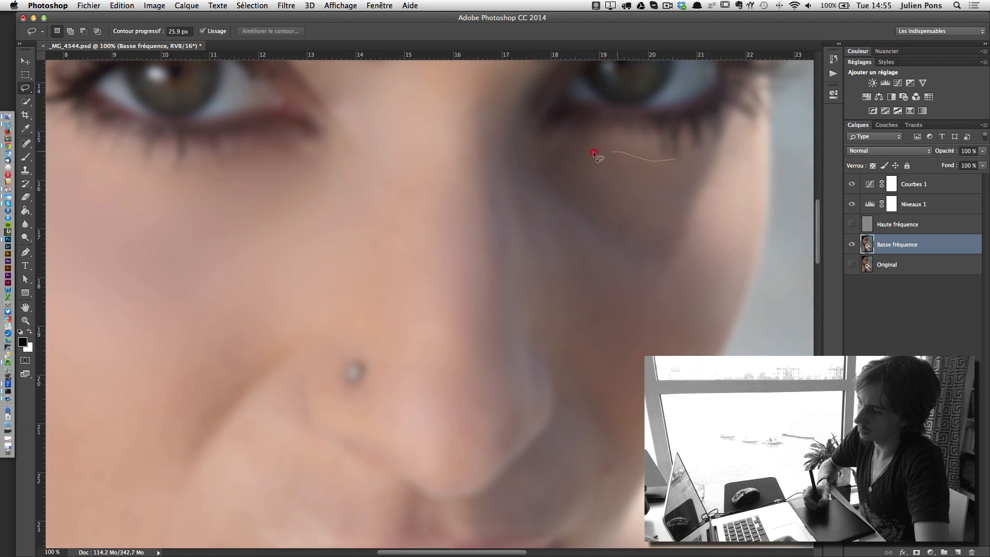
drag(638, 267, 678, 187)
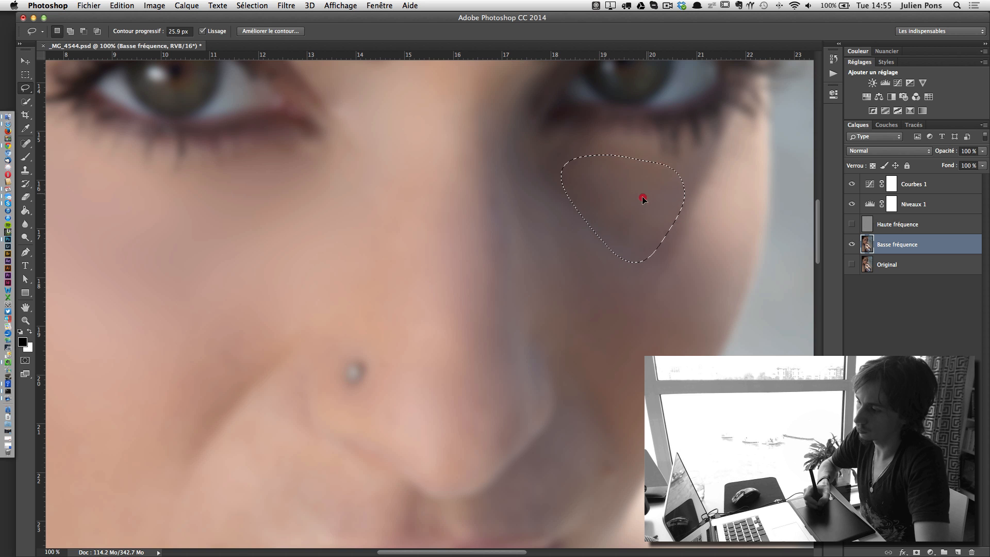
key(super+f)
key(super+d)
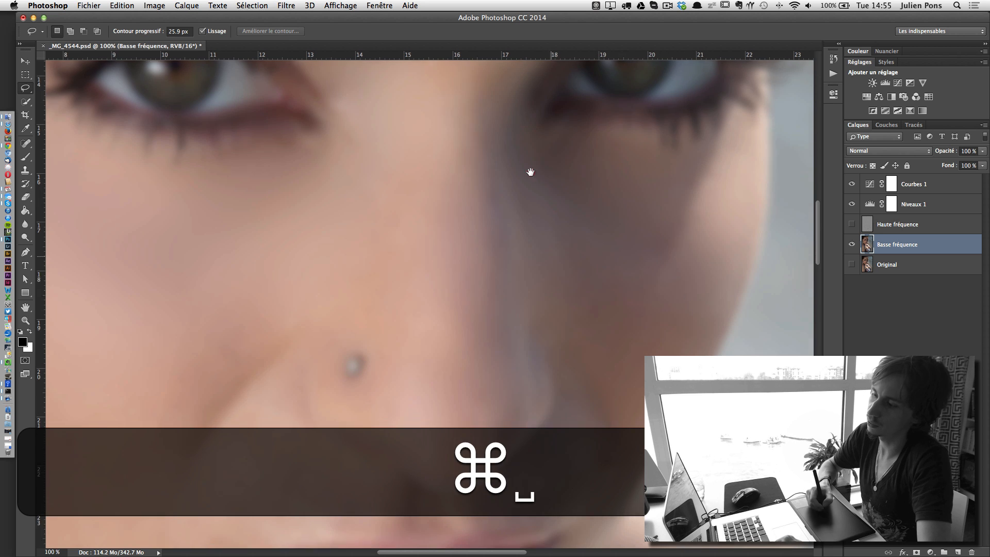
Lasso the shaded cheek beside the nose and a smaller patch in the crease next to the nostril, repeating the Gaussian blur on each
drag(543, 224, 526, 97)
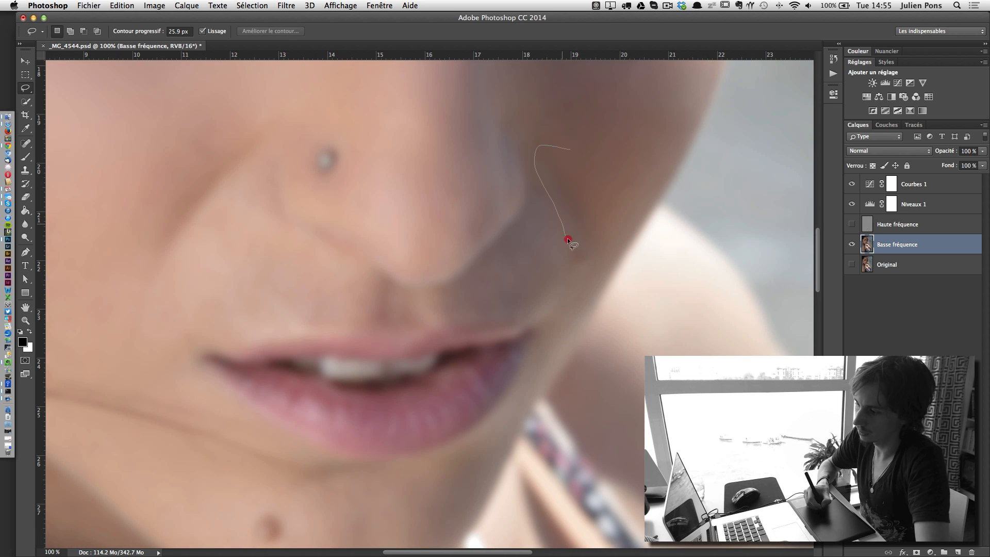
drag(606, 242, 587, 157)
key(super+f)
key(super+d)
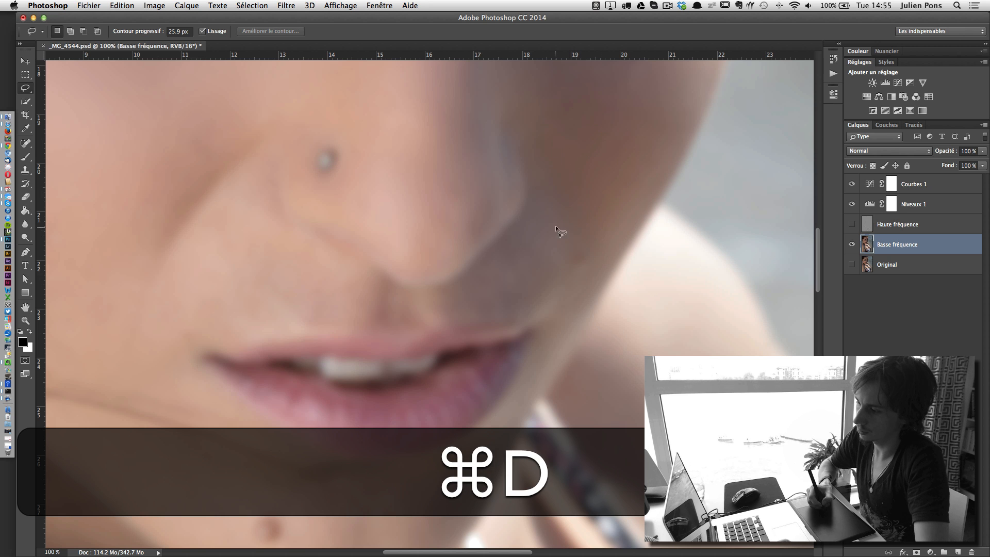
mouse_move(546, 205)
mouse_down()
mouse_move(598, 239)
mouse_move(569, 207)
mouse_up()
key(super+f)
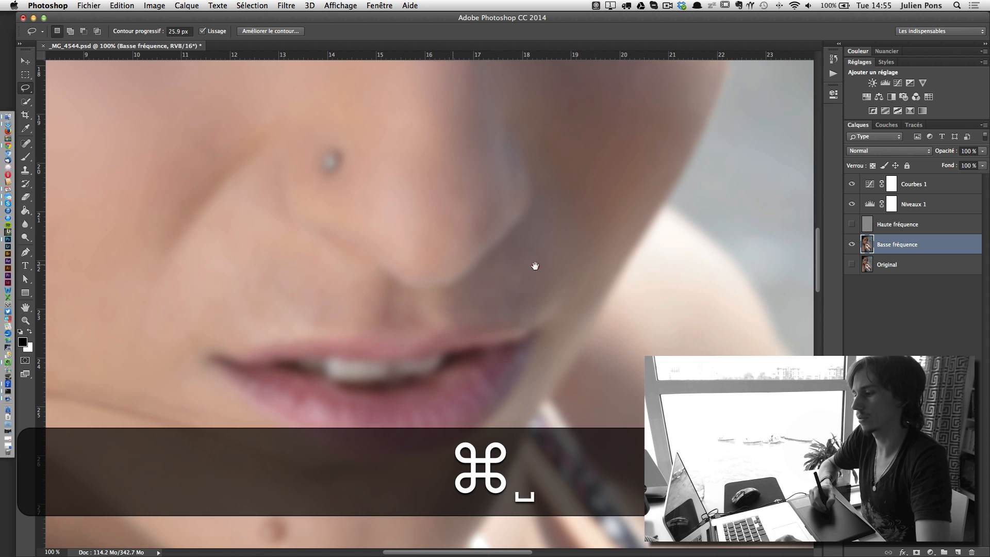
Lasso the smile line on the near cheek, blur and deselect it, and check the result with the Haute fréquence layer briefly shown
drag(464, 265, 653, 256)
drag(497, 248, 515, 338)
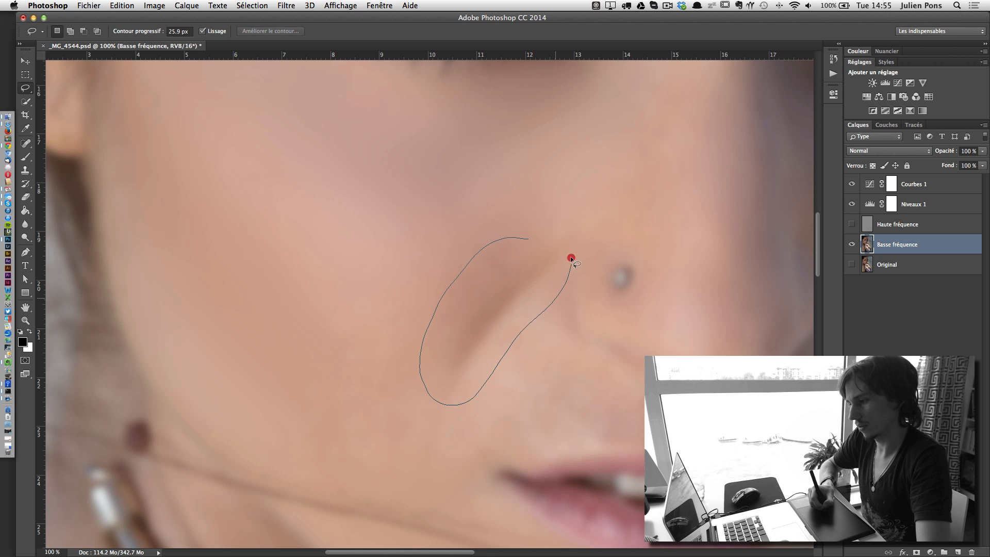
drag(572, 262, 552, 261)
key(super+f)
key(super+d)
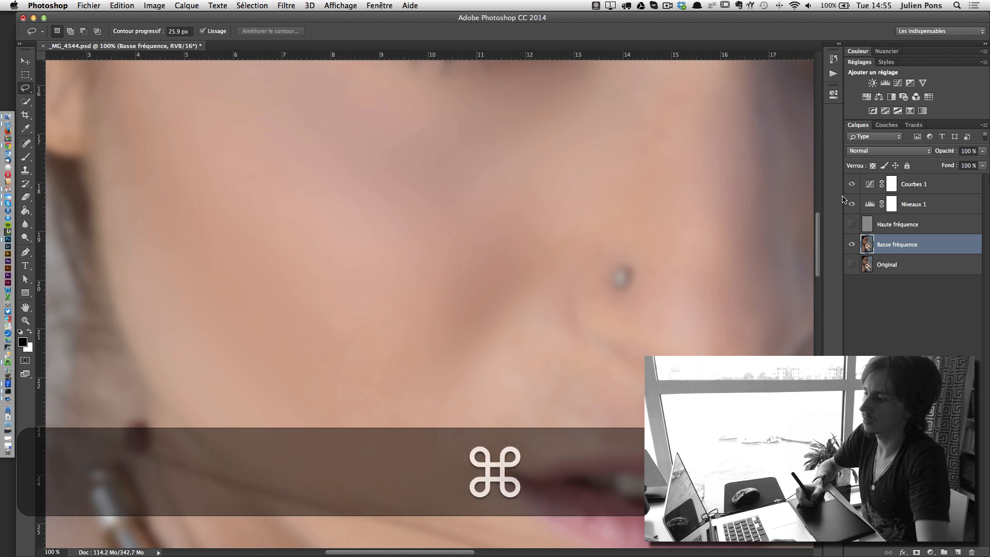
click(852, 224)
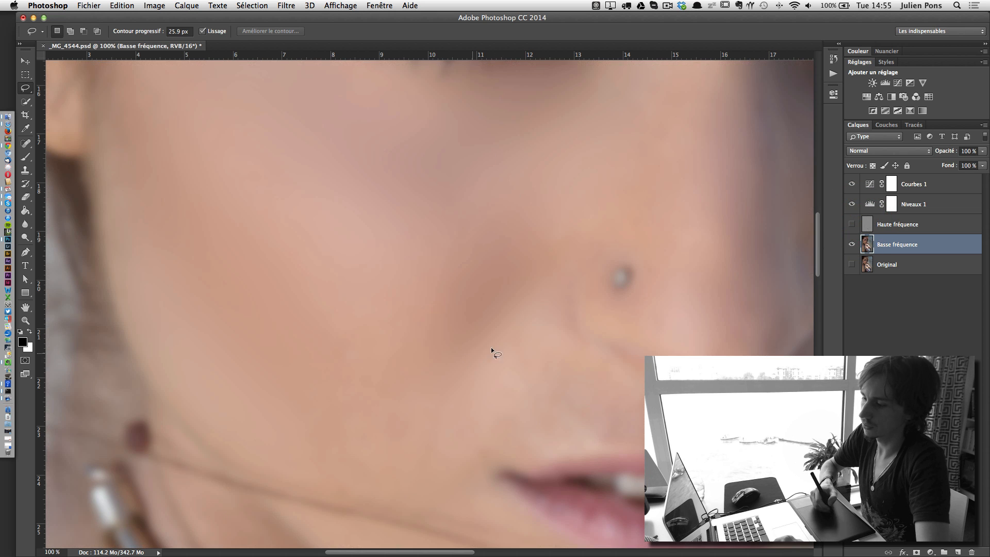
Lasso the skin between the smile line and upper lip, and a patch above the mouth corner, repeating the blur and deselecting each
key(space)
drag(496, 293, 372, 221)
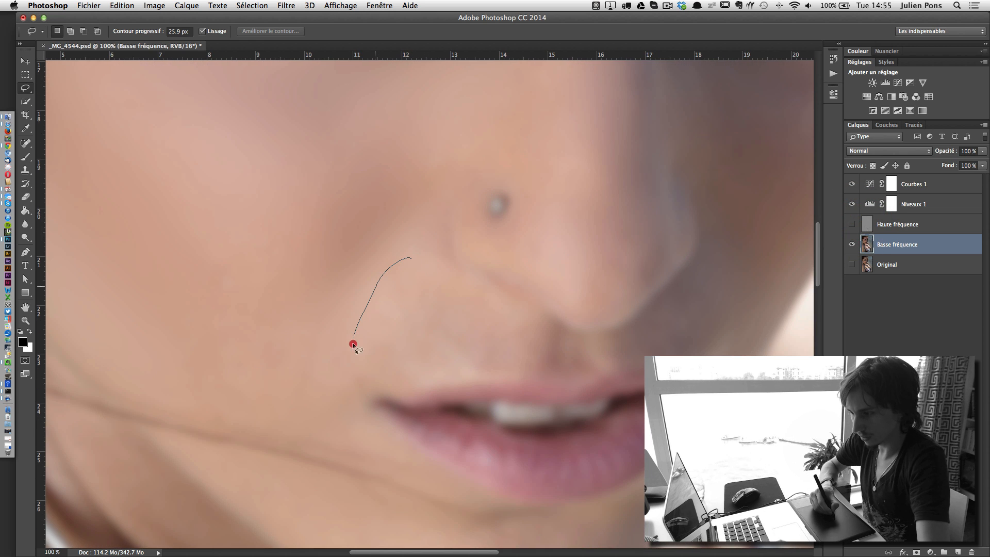
drag(471, 291, 431, 254)
key(super+f)
key(super+d)
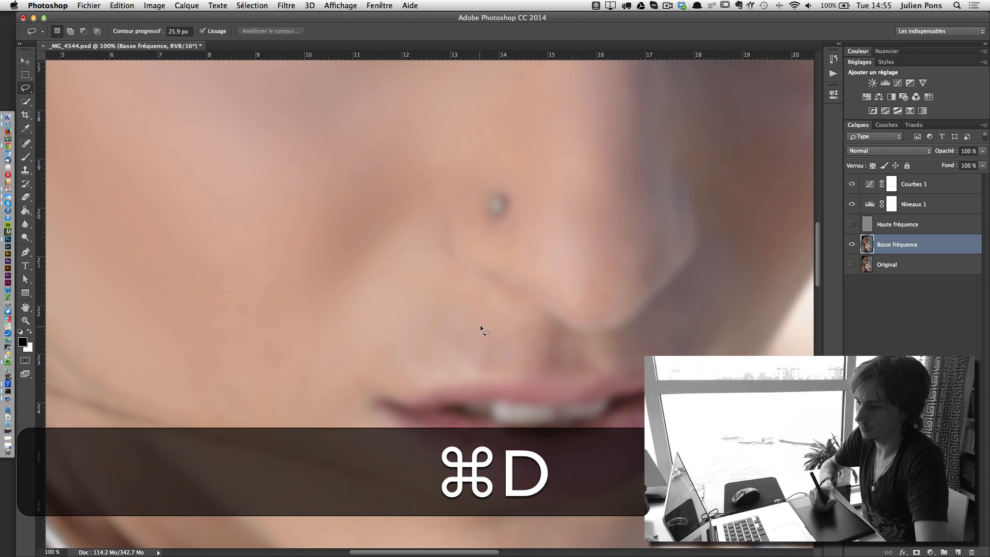
mouse_move(394, 349)
mouse_down()
mouse_move(511, 367)
mouse_move(511, 329)
mouse_move(402, 201)
mouse_up()
key(super+f)
key(super+d)
Lasso the highlights on the lower lip, from the near side across to the far corner, blurring each selection and deselecting
key(space)
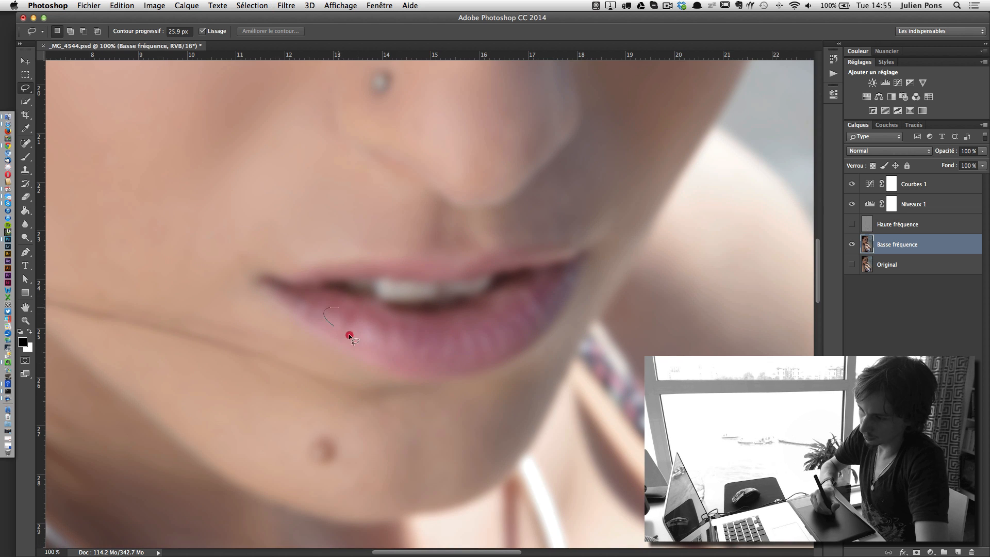
drag(379, 322, 376, 317)
key(super+f)
key(super+d)
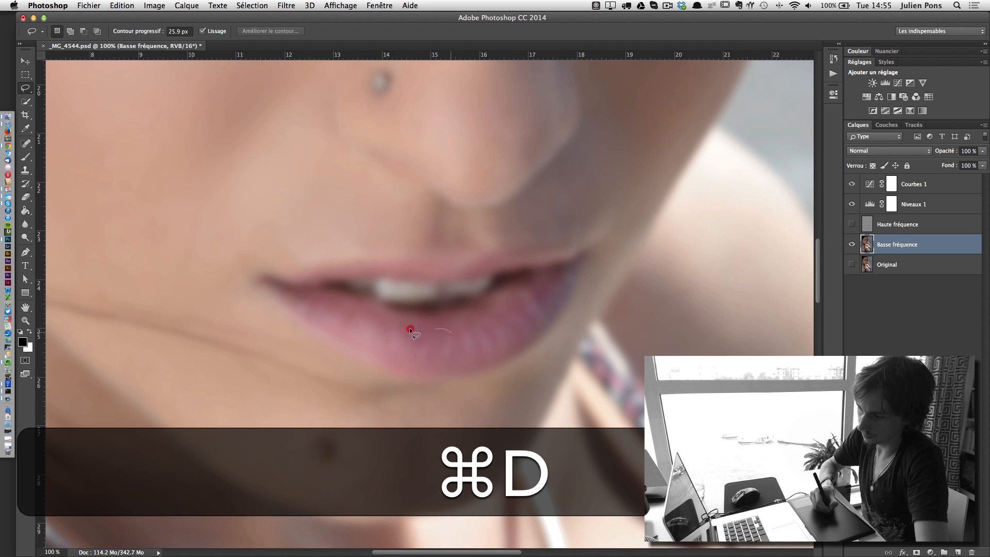
key(super+f)
drag(468, 329, 371, 329)
click(580, 195)
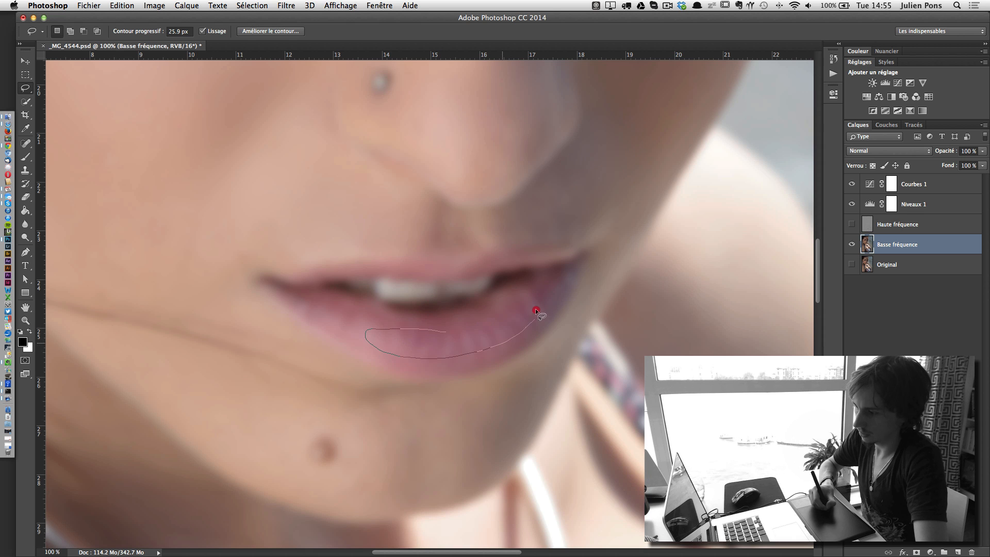
drag(456, 326, 456, 328)
key(super+f)
key(super+d)
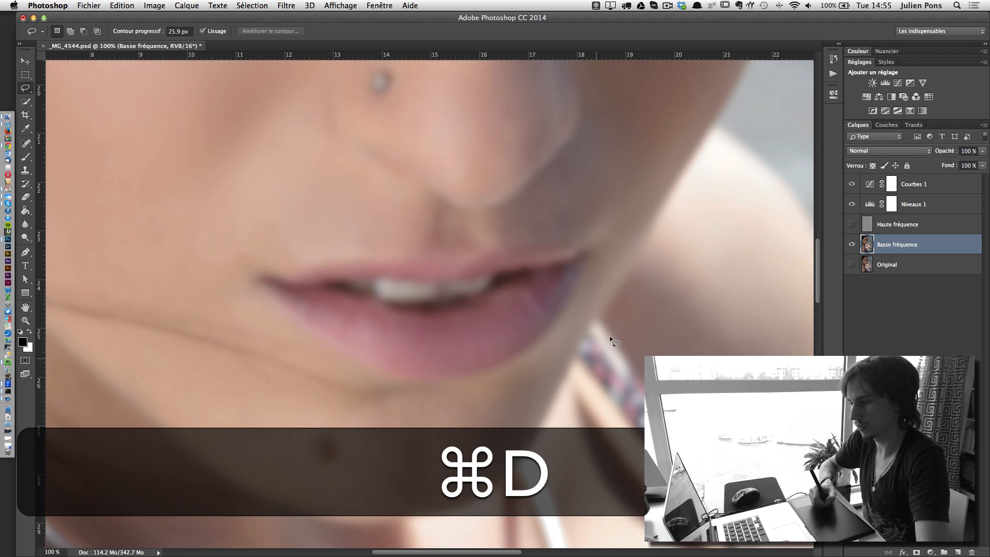
Lasso the middle of the chin and its shaded far side, repeating the Gaussian blur and deselecting after each
drag(473, 295, 638, 137)
drag(599, 264, 576, 334)
drag(604, 276, 603, 268)
key(super+f)
key(super+d)
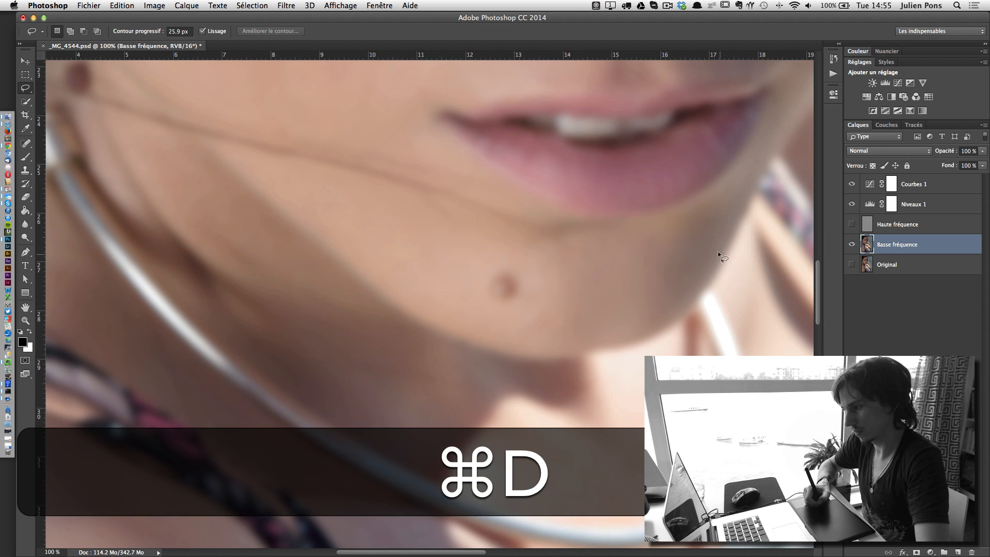
mouse_move(690, 235)
mouse_down()
mouse_move(722, 223)
mouse_move(718, 215)
mouse_up()
key(super+f)
key(super+d)
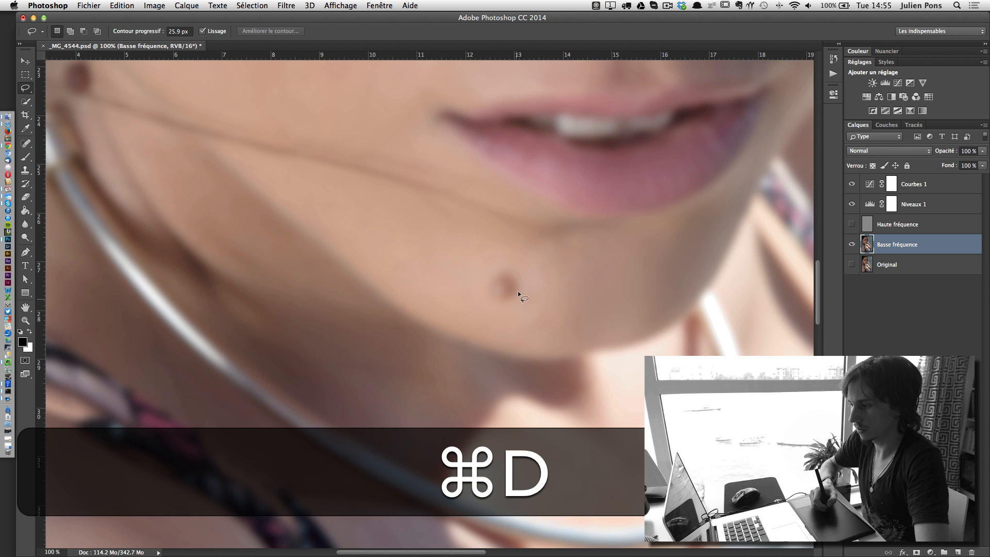
Lasso the chin skin beside the mole below the lower lip, repeat the Gaussian blur and deselect
mouse_move(526, 262)
mouse_down()
mouse_move(546, 269)
mouse_move(487, 259)
mouse_move(568, 277)
mouse_up()
key(super+f)
key(super+d)
key(super+f)
key(super+d)
Lasso the near cheek around the lower end of the smile line, repeat the Gaussian blur and deselect
drag(446, 262, 539, 420)
drag(381, 103, 292, 261)
drag(310, 314, 311, 315)
drag(401, 329, 390, 364)
key(super+f)
key(super+d)
Lasso a large area of the forehead above the near eyebrow, repeat the Gaussian blur and deselect
key(alt+super+z)
alt+click(561, 188)
alt+click(560, 189)
alt+click(560, 190)
drag(566, 114, 482, 238)
key(z)
click(460, 161)
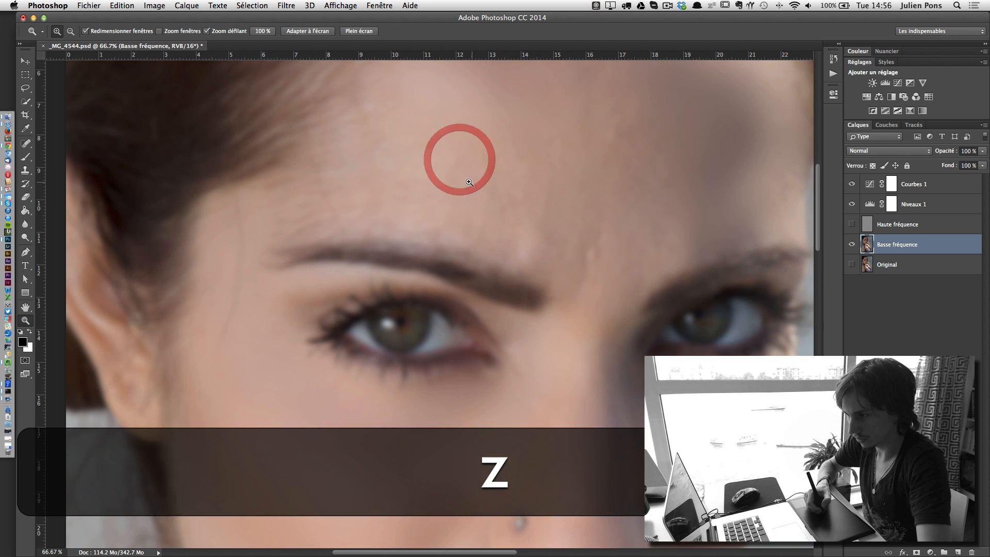
key(l)
drag(455, 146, 358, 112)
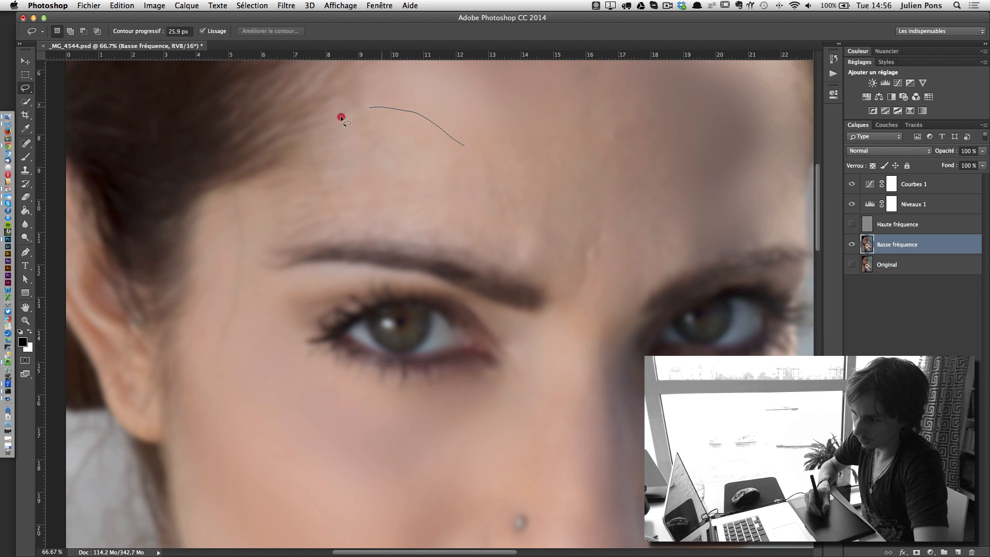
drag(559, 256, 486, 148)
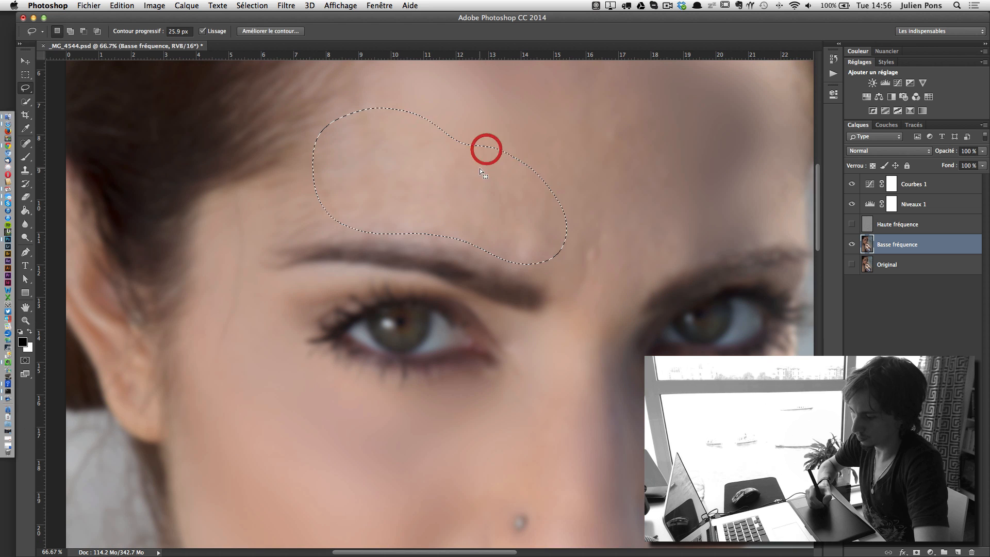
key(super+f)
key(super+d)
Lasso and blur the creased centre of the forehead above the brows, and continue with a patch on the upper forehead
mouse_move(575, 227)
mouse_down()
mouse_move(605, 234)
mouse_move(601, 223)
mouse_up()
key(super+f)
key(super+d)
drag(578, 184, 558, 301)
click(591, 172)
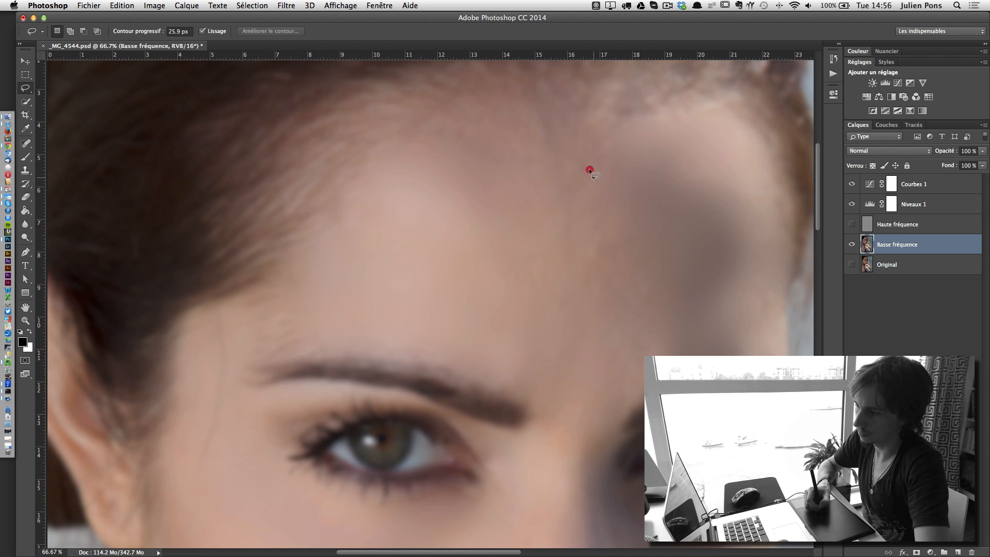
drag(520, 139, 519, 133)
key(super+d)
click(581, 194)
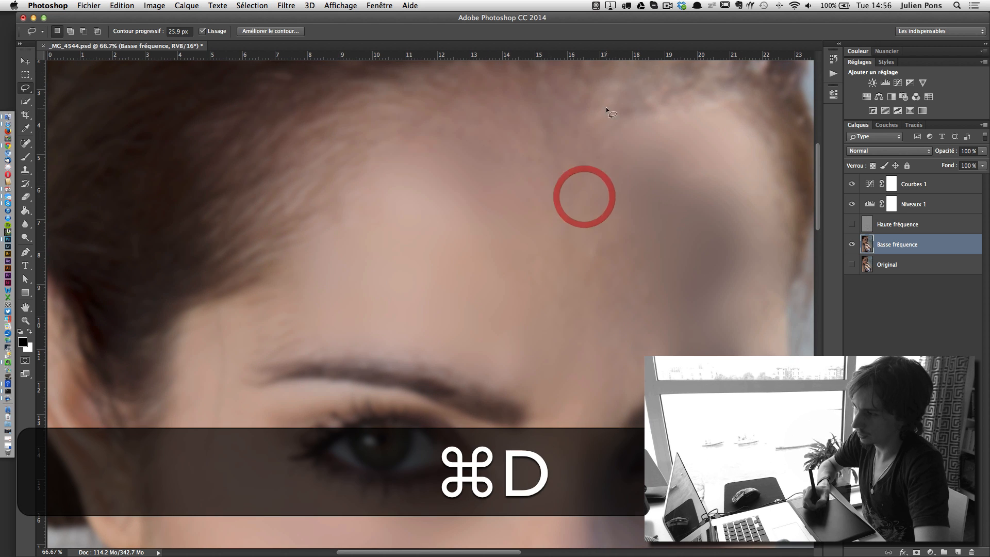
Lasso the upper forehead below the hairline and its centre, repeating the Gaussian blur and deselecting
drag(599, 118, 476, 98)
drag(575, 222, 605, 144)
key(super+f)
key(super+d)
drag(536, 272, 581, 208)
key(super+d)
Lasso the forehead skin just above the inner end of the far eyebrow, repeat the Gaussian blur and deselect
mouse_move(567, 320)
mouse_down()
mouse_move(501, 308)
mouse_move(386, 194)
mouse_move(522, 179)
mouse_up()
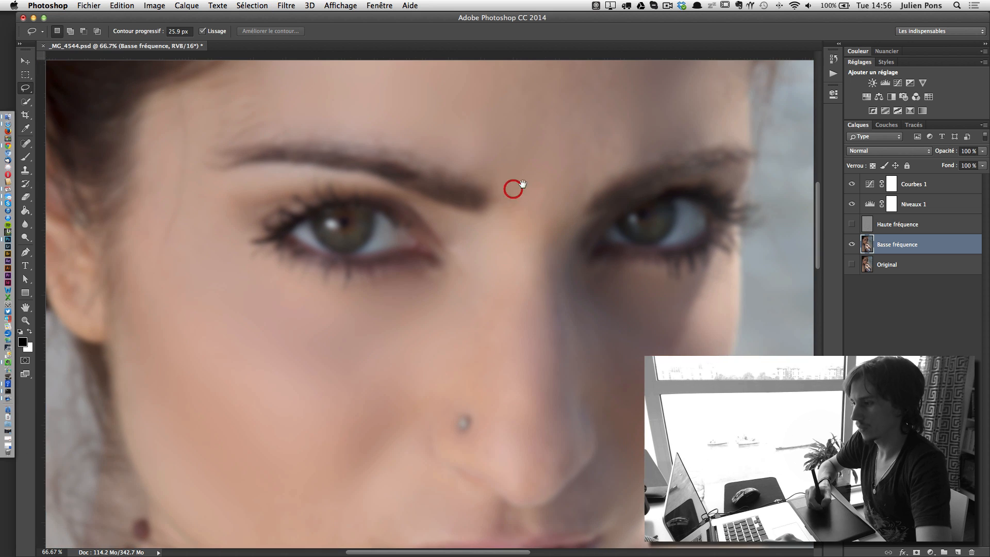
drag(614, 165, 598, 122)
key(super+f)
key(super+d)
Examine the smoothed tones on the Basse fréquence layer across the face, neck and shoulders
drag(449, 232, 452, 222)
drag(404, 355, 495, 106)
drag(503, 309, 283, 202)
drag(456, 162, 584, 102)
drag(244, 142, 480, 82)
drag(494, 516, 456, 337)
key(alt+z)
alt+click(505, 270)
alt+click(507, 270)
alt+click(509, 271)
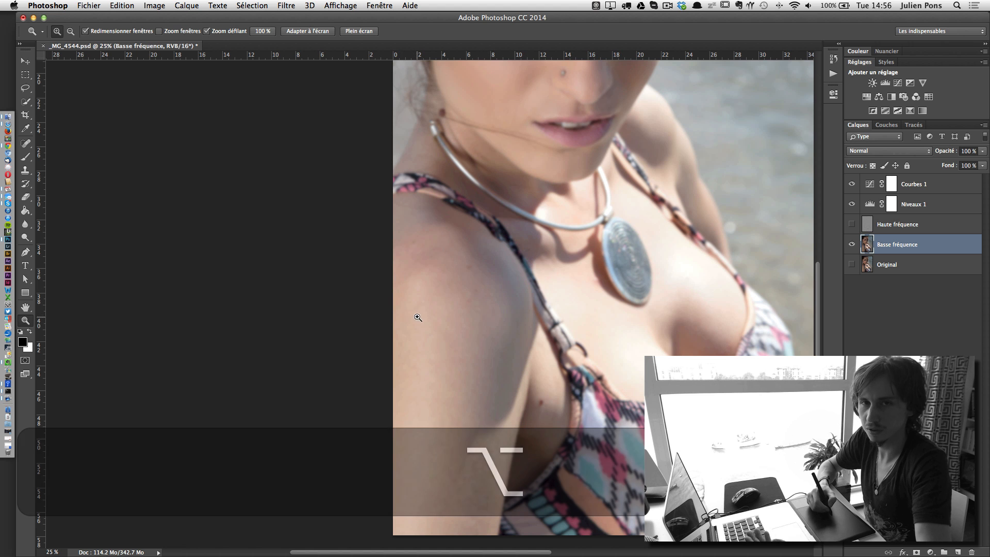
key(space)
drag(562, 189, 523, 367)
click(546, 163)
click(547, 163)
drag(559, 192, 510, 139)
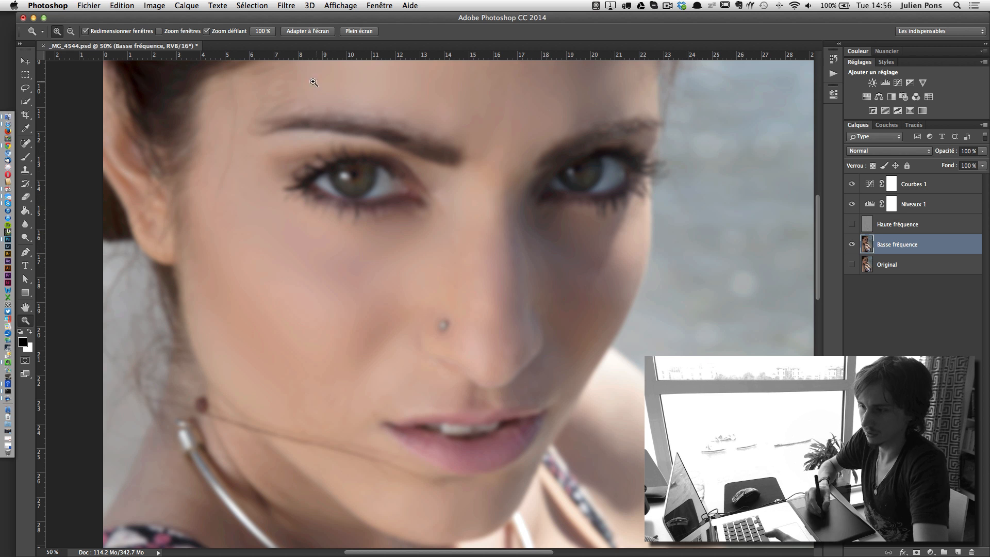
Show the Haute fréquence layer again and inspect the face with its skin texture restored
click(851, 224)
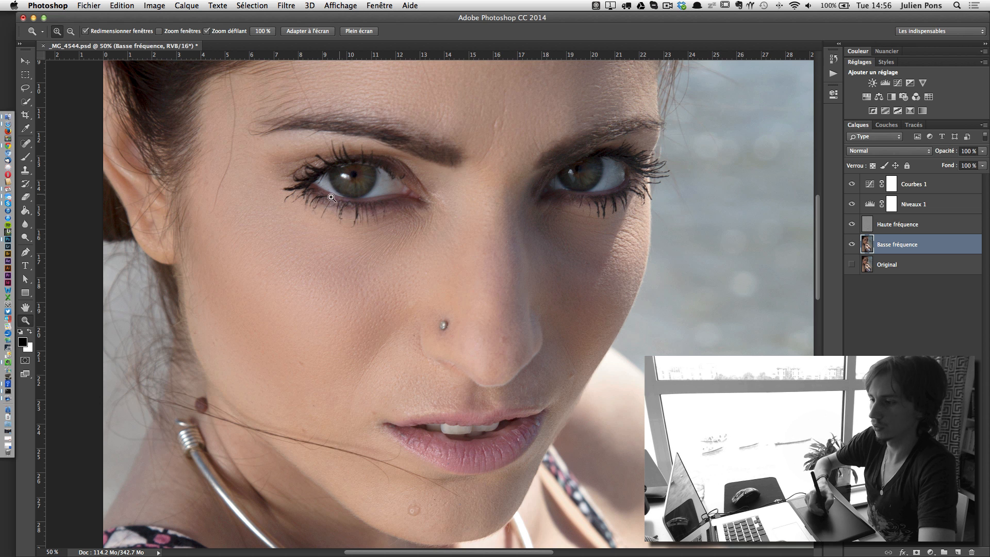
key(space)
drag(490, 157, 496, 200)
drag(635, 254, 658, 194)
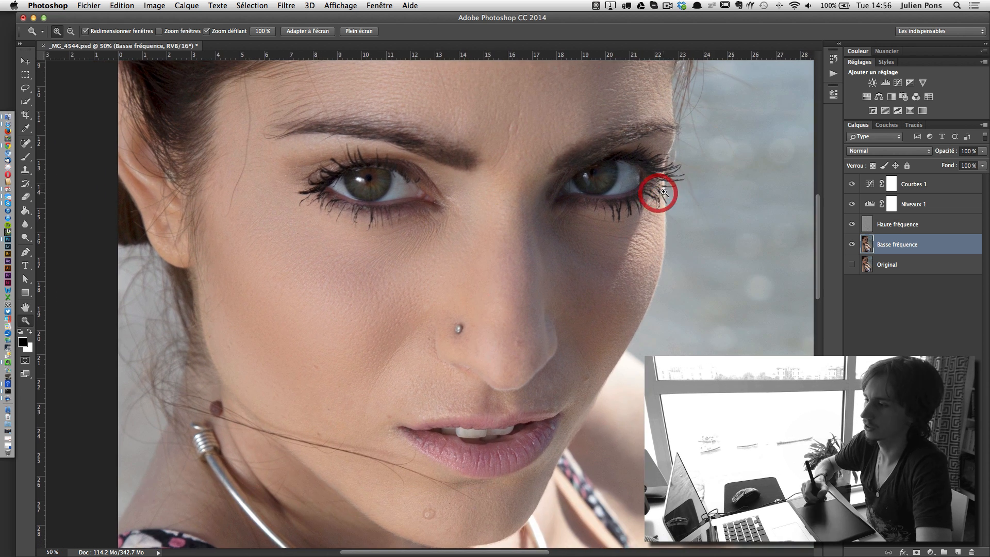
Compare the retouched face with the Original layer, both on its own and with the Courbes 1 and Niveaux 1 adjustments applied
alt+click(852, 265)
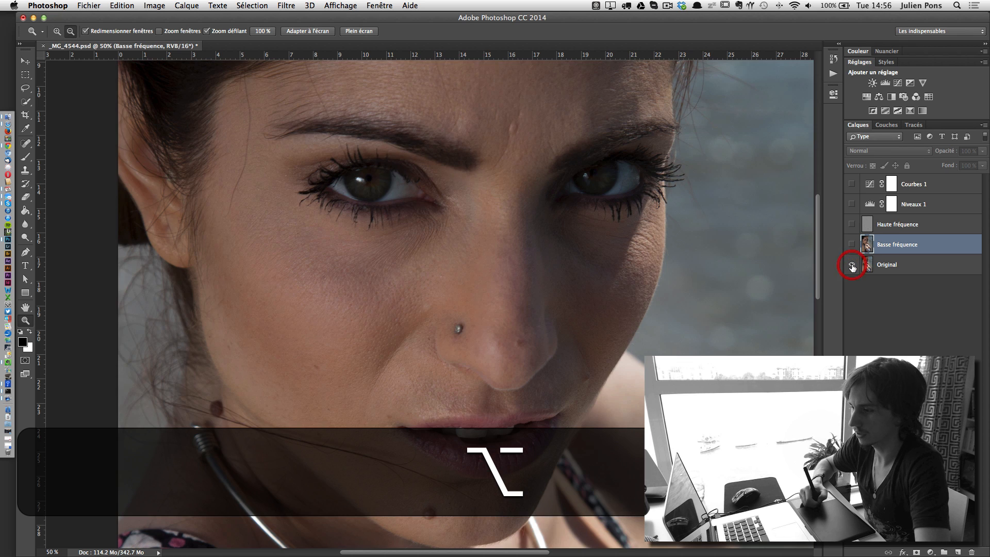
alt+click(852, 267)
alt+click(852, 266)
alt+click(853, 267)
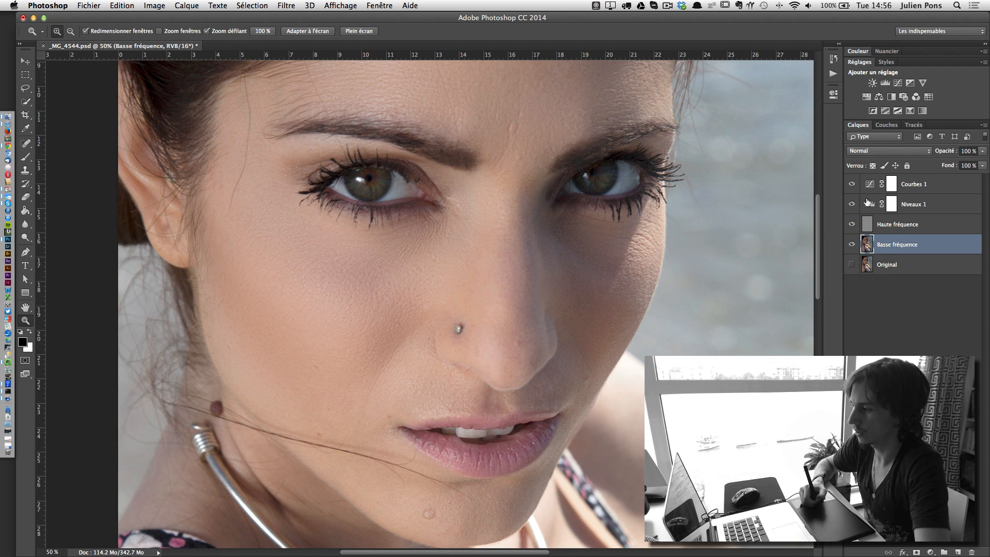
drag(854, 225, 856, 248)
click(852, 265)
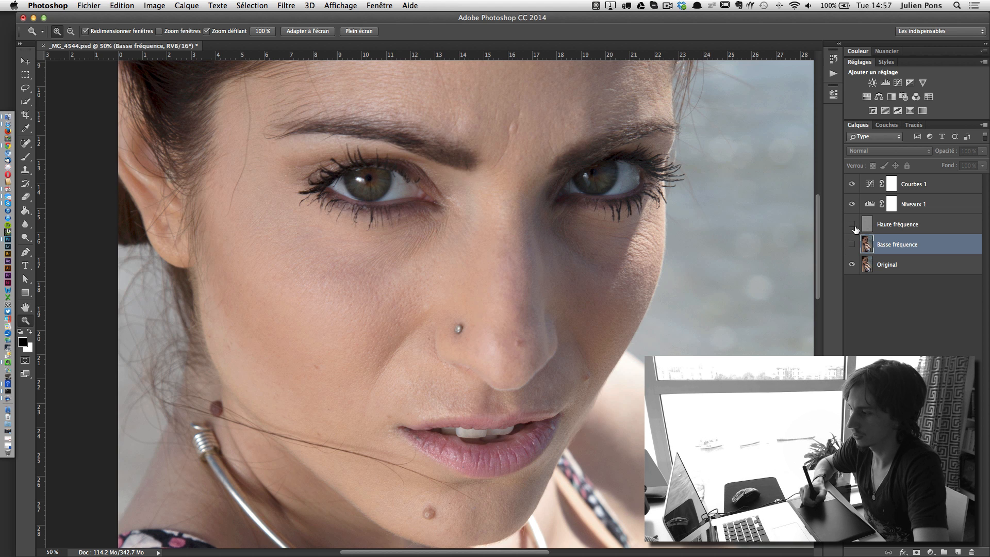
click(850, 247)
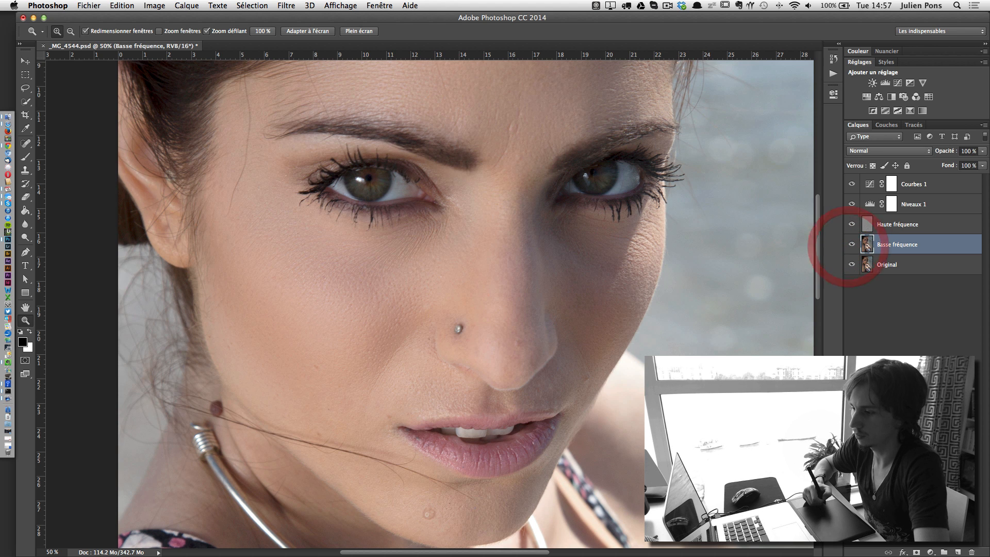
click(852, 244)
click(852, 244)
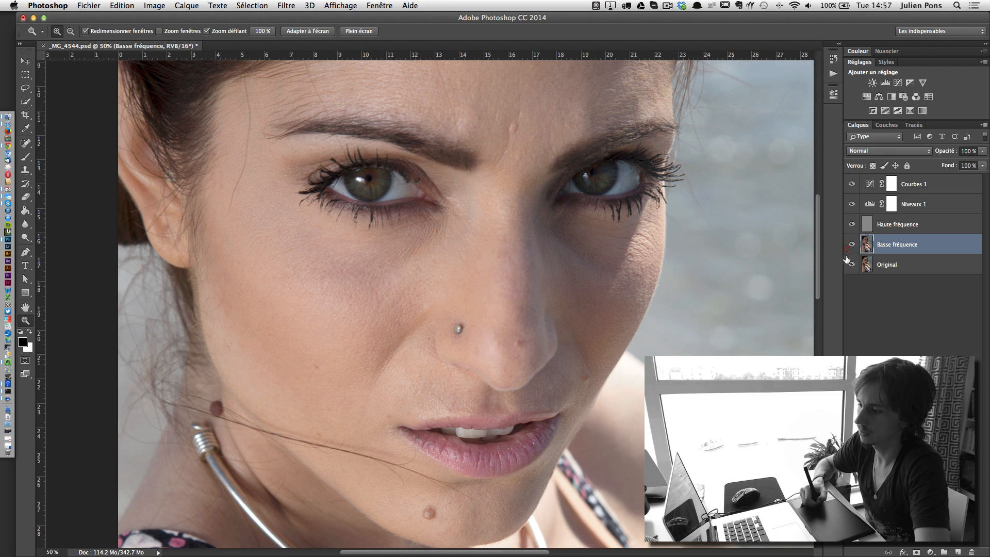
Select the Haute fréquence layer and examine the skin texture at 100% on the forehead, around the eyes and on the cheek
click(872, 225)
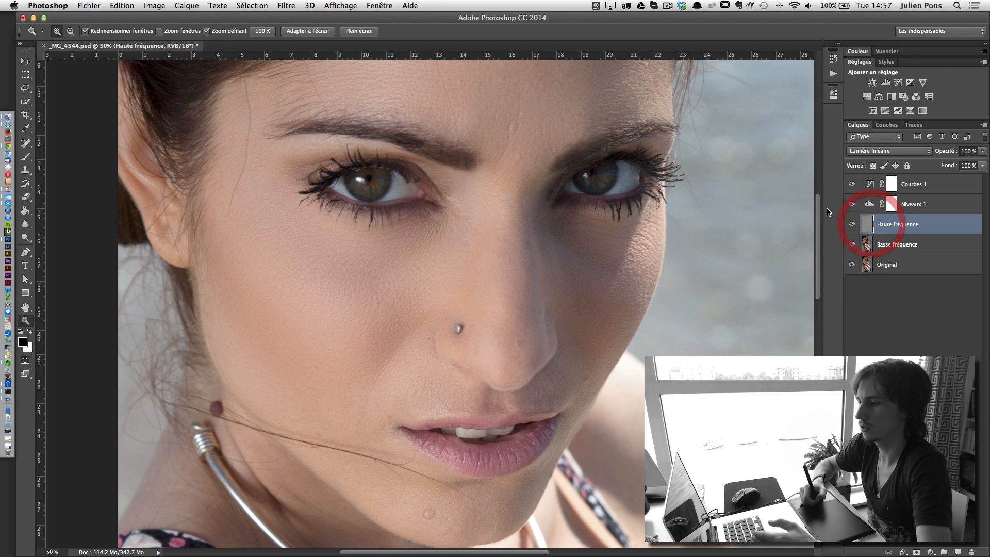
key(z)
click(623, 115)
key(space)
drag(622, 116, 659, 327)
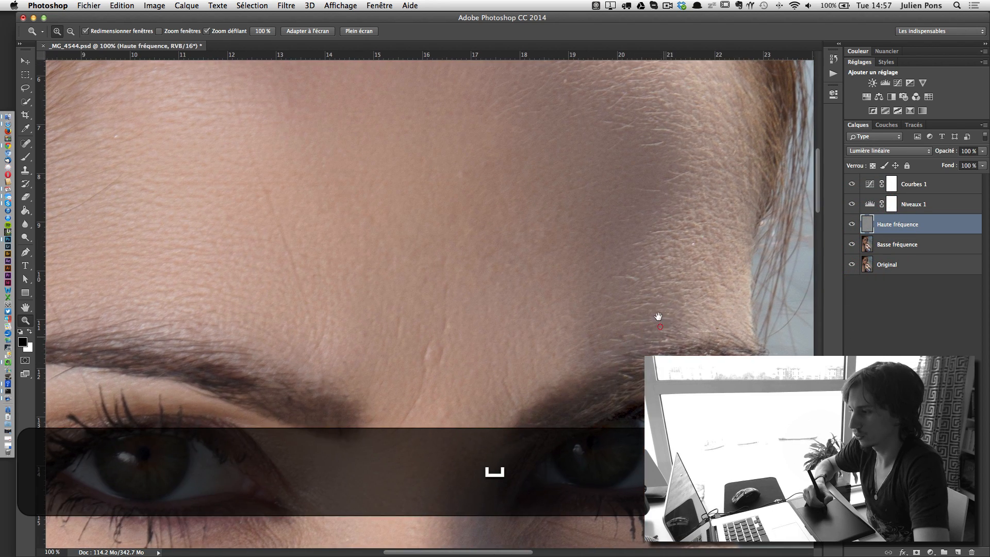
key(space)
mouse_move(665, 202)
mouse_down()
mouse_move(687, 328)
mouse_move(573, 200)
mouse_move(512, 44)
mouse_up()
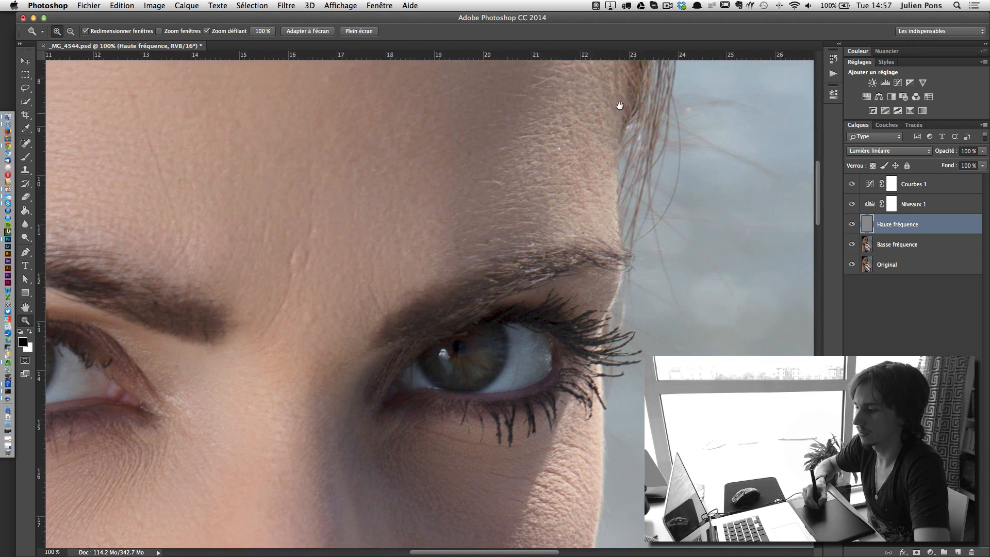
drag(570, 344, 612, 117)
key(space)
drag(224, 268, 595, 232)
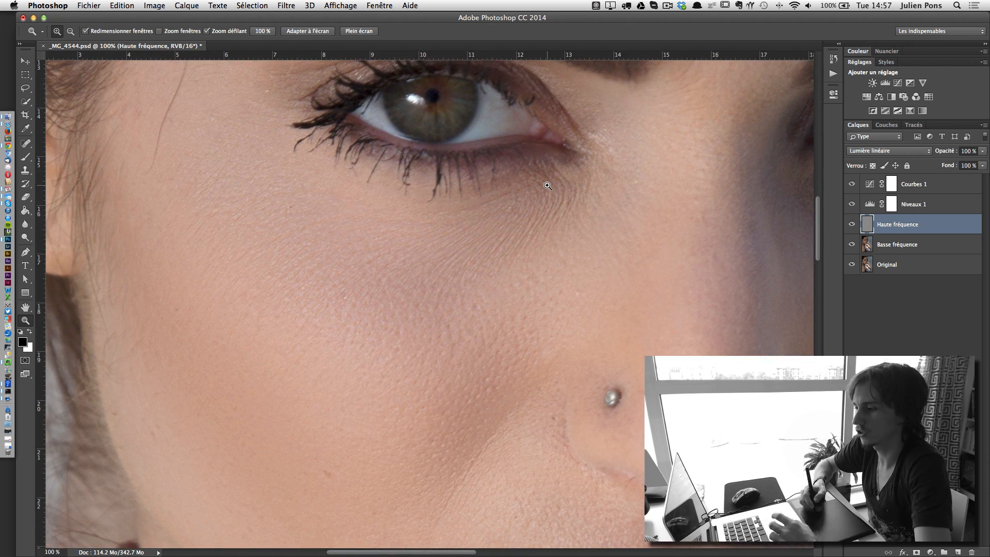
key(space)
drag(523, 255, 546, 117)
Use the Clone Stamp at 100% opacity to sample clean cheek texture and clone it onto the skin between cheek and mouth
key(j)
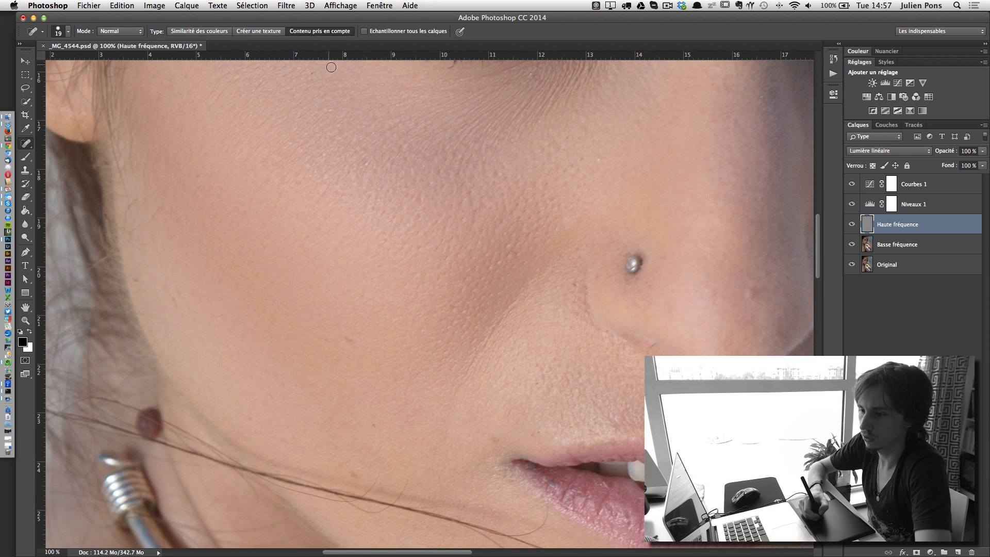
key(s)
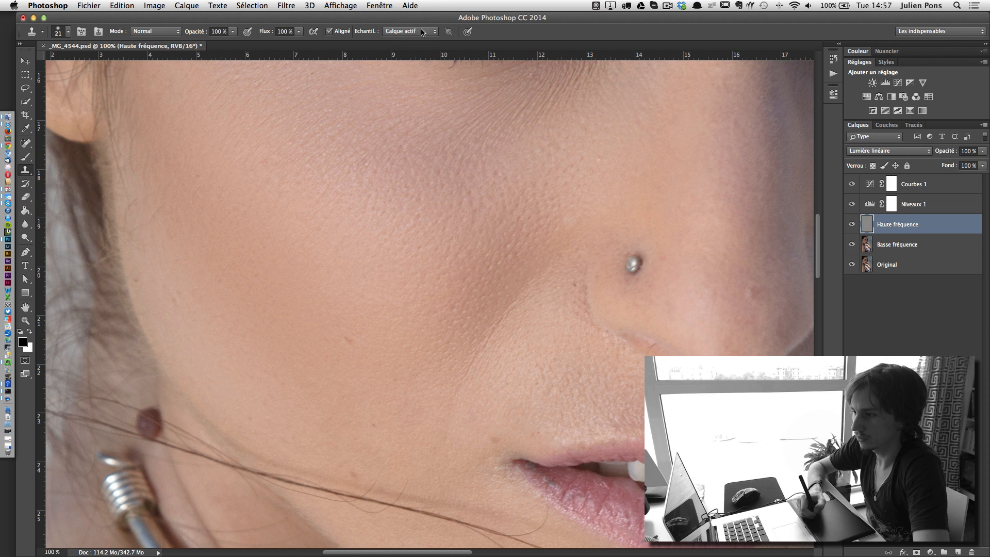
key(alt)
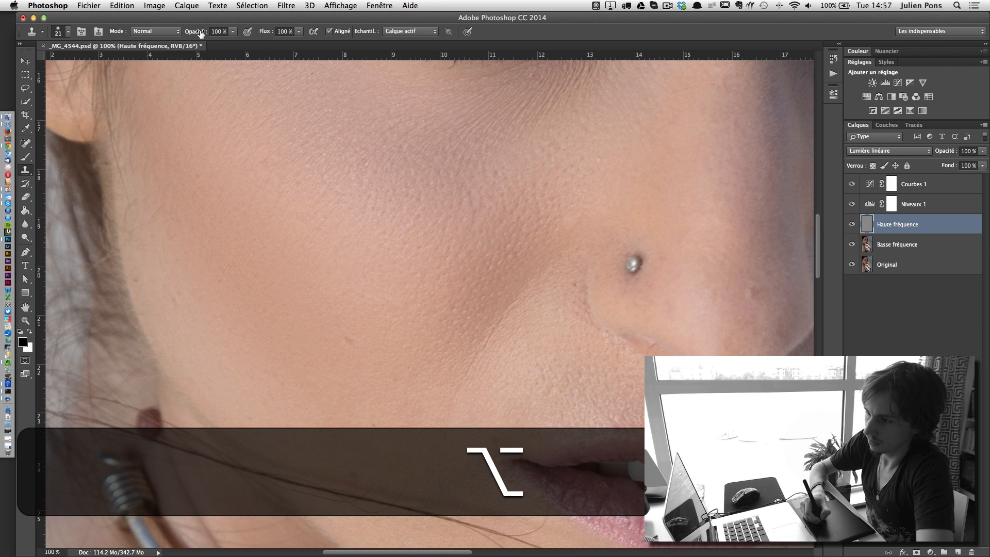
alt+click(497, 297)
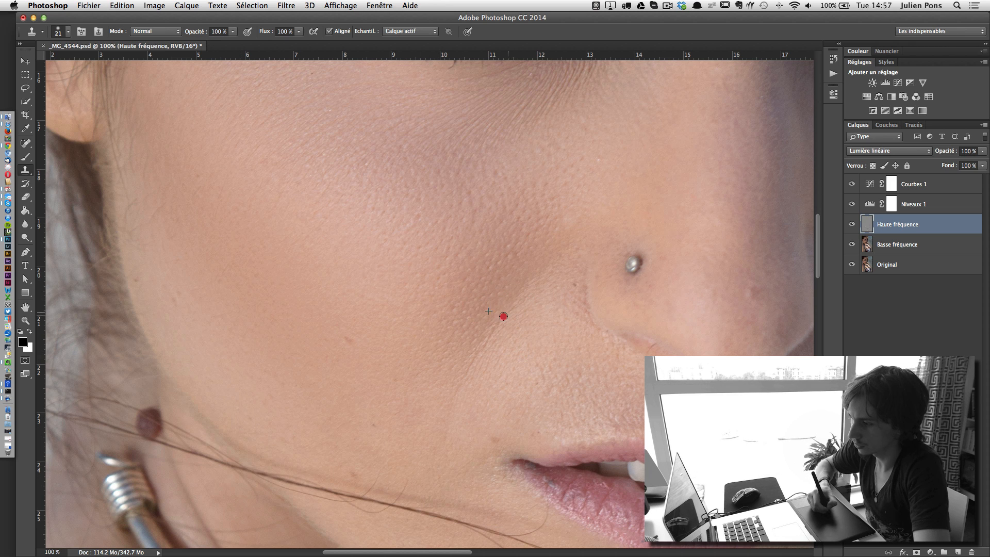
drag(477, 353, 466, 370)
View the Haute fréquence layer on its own, and restore the visibility of all the layers
key(alt)
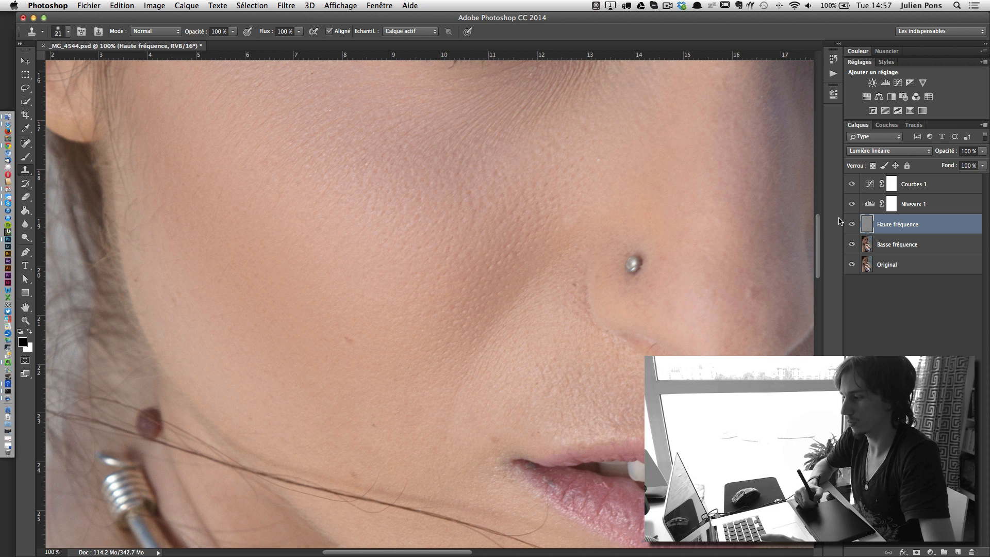
alt+click(852, 224)
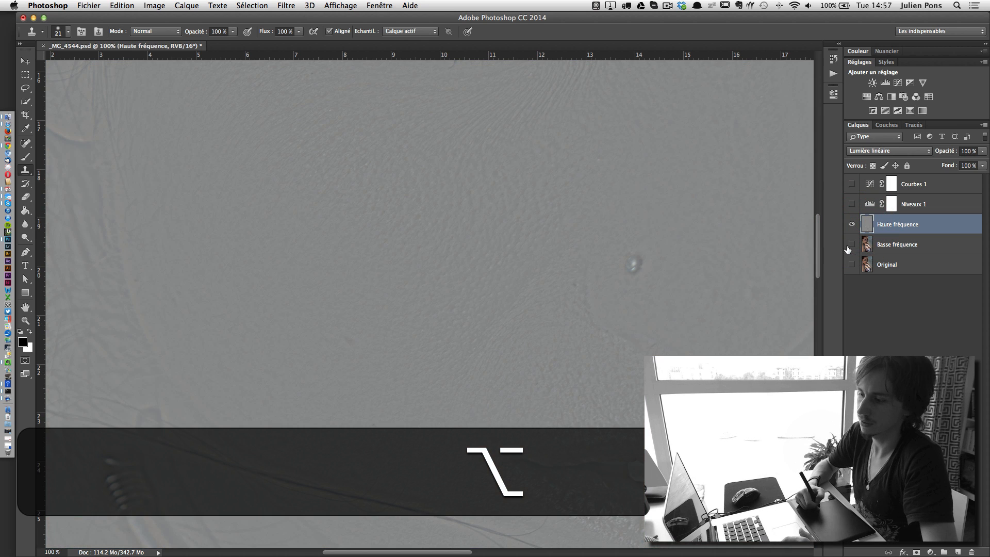
alt+click(852, 224)
Clone clean skin texture over the small marks on the cheek just above the corner of the mouth
mouse_move(567, 154)
mouse_down()
mouse_move(411, 238)
mouse_move(331, 254)
mouse_move(550, 191)
mouse_move(436, 230)
mouse_move(456, 219)
mouse_up()
key(super+r)
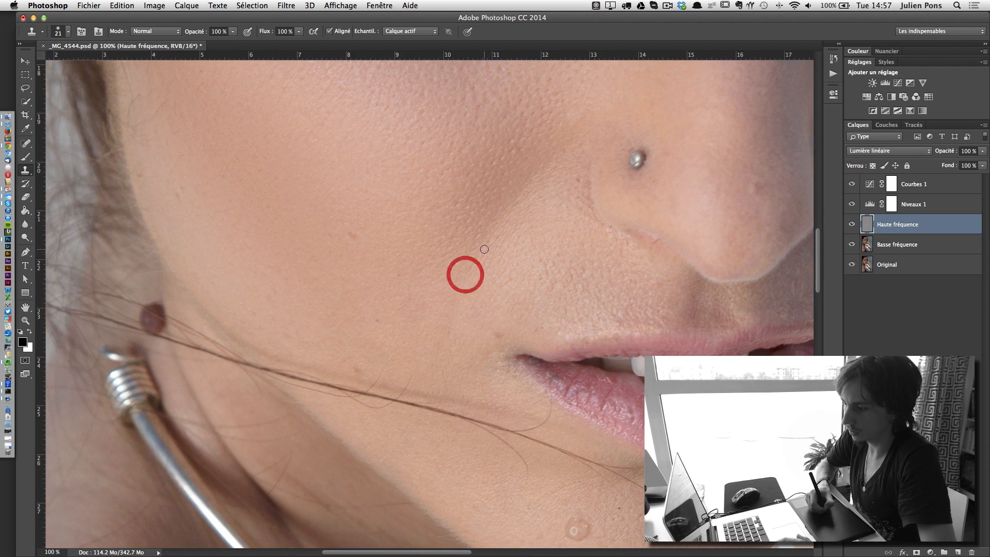
click(462, 259)
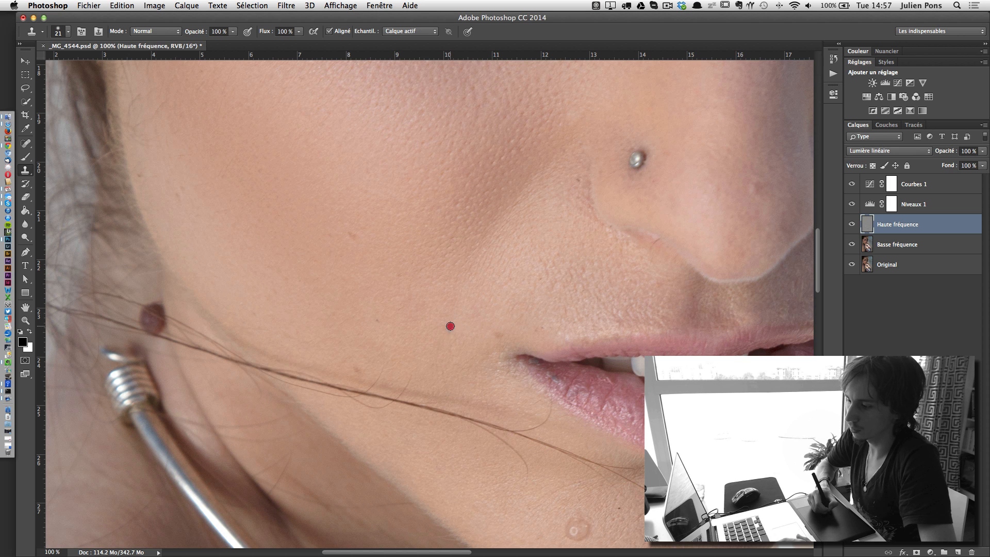
alt+click(476, 326)
click(539, 333)
Clone out the small spots in the middle of the cheek and just above the stray hair, resampling nearby skin for each
alt+click(363, 225)
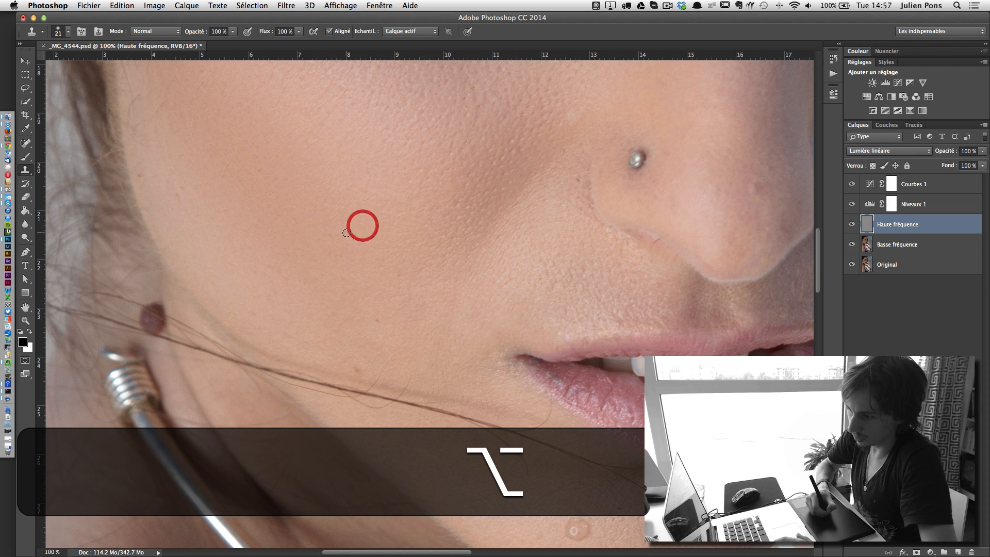
drag(357, 235, 328, 241)
alt+click(394, 288)
alt+click(382, 303)
click(379, 321)
drag(403, 303, 398, 311)
alt+click(370, 359)
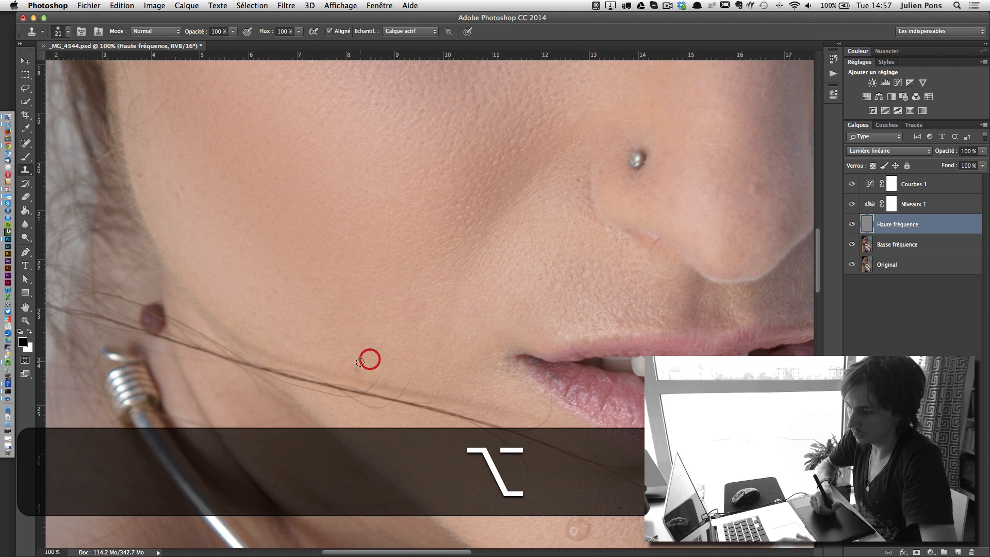
drag(355, 368, 358, 366)
Clone nearby texture over the tiny blemishes on the outer cheek, along the jawline below the ear
alt+click(266, 290)
drag(277, 287, 277, 270)
key(space)
drag(223, 163, 363, 273)
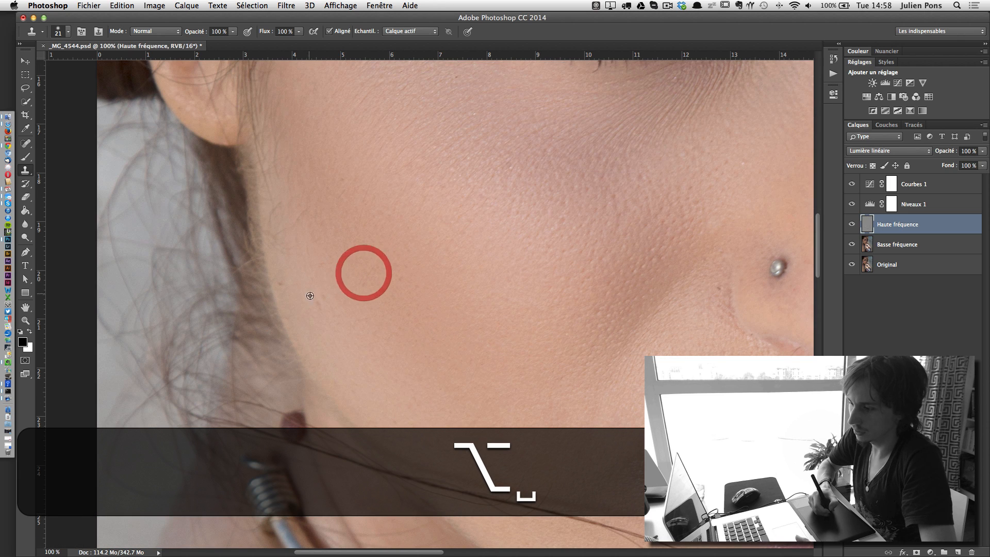
alt+click(334, 310)
drag(320, 308, 322, 308)
Clone clean skin texture over the small blemishes on the shadowed cheek beside the nose and mouth
key(space)
drag(426, 186, 406, 357)
drag(763, 320, 433, 296)
drag(462, 335, 512, 88)
drag(492, 212, 499, 224)
alt+click(543, 185)
mouse_move(514, 175)
mouse_down()
mouse_move(550, 250)
mouse_move(549, 277)
mouse_up()
alt+click(547, 202)
alt+click(556, 232)
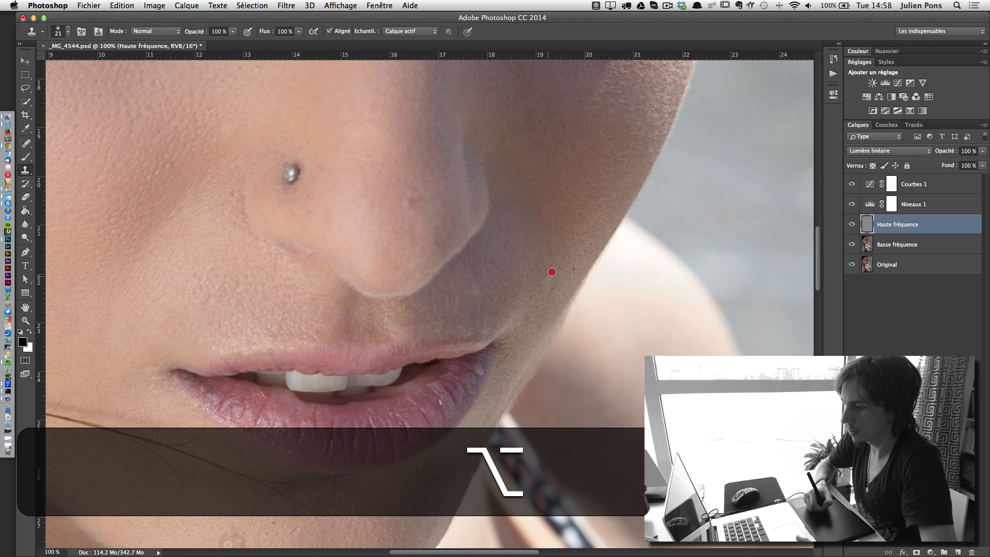
drag(521, 331, 604, 154)
click(528, 318)
Clone surrounding skin texture over the mole on the chin until its outline is covered, checking the Basse fréquence layer alone along the way
alt+click(309, 358)
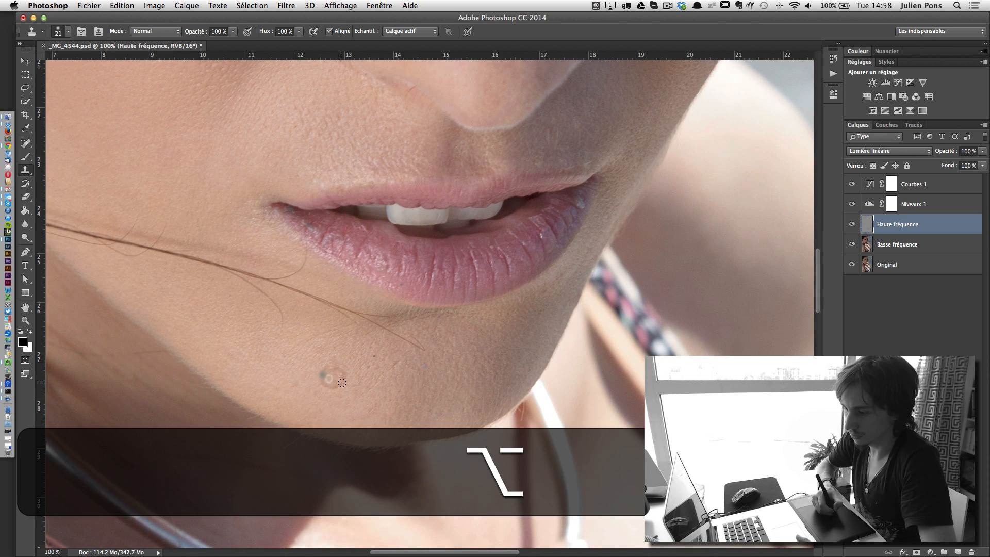
alt+click(851, 245)
alt+click(851, 246)
alt+click(337, 369)
click(331, 383)
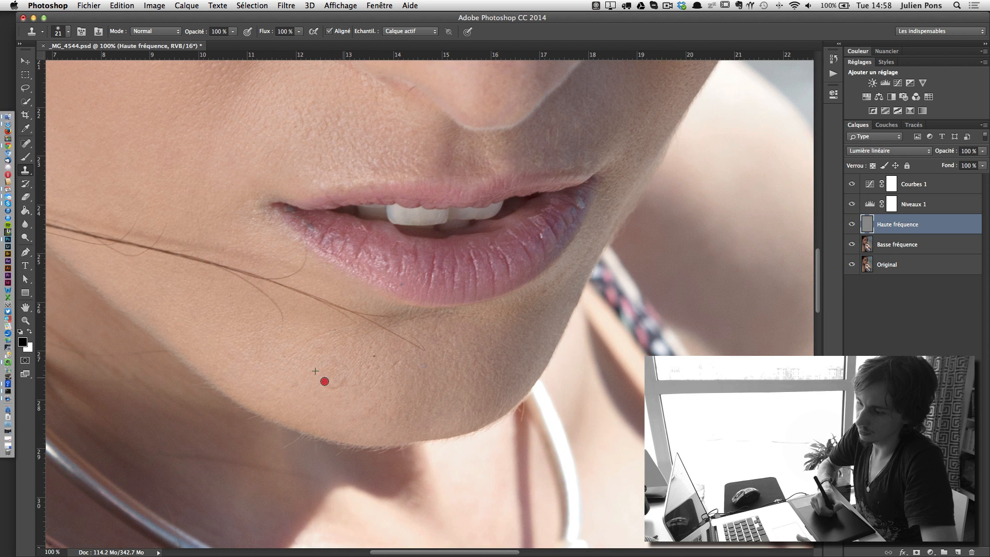
alt+click(359, 382)
drag(326, 384, 345, 385)
click(331, 358)
alt+click(374, 376)
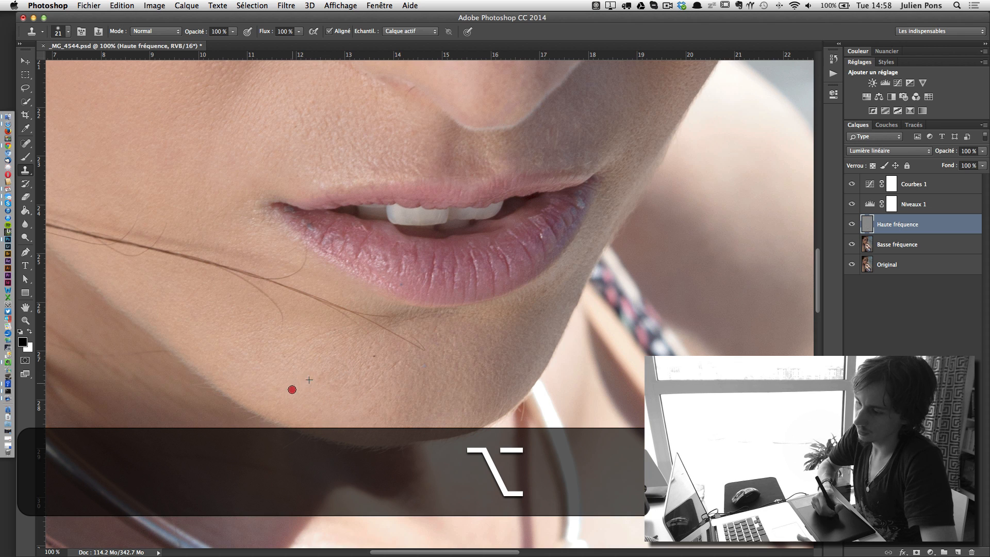
drag(291, 390, 297, 383)
Clone clean texture over the small marks on the upper cheek below the near eye
alt+click(542, 301)
key(space)
drag(433, 203, 505, 363)
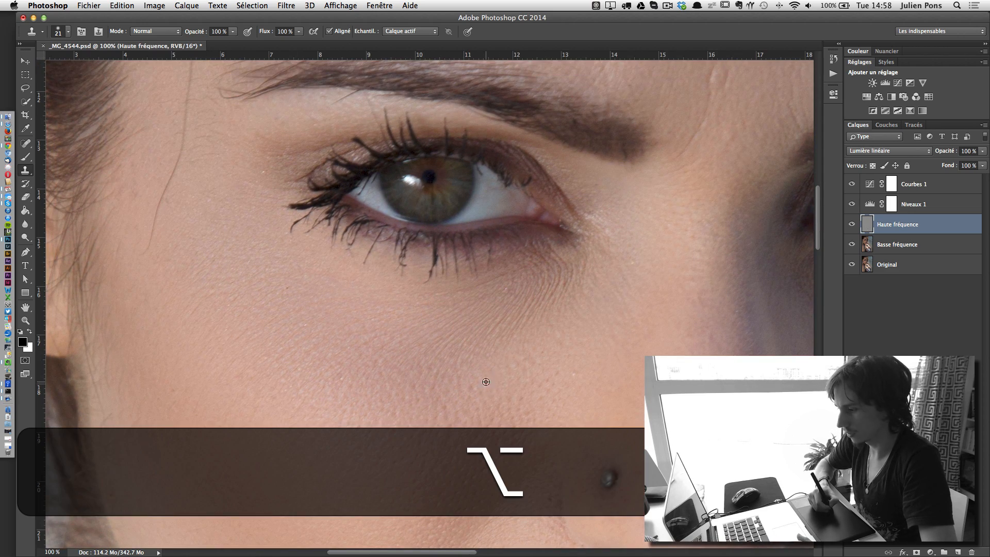
click(471, 389)
click(444, 408)
Clone forehead texture over the raised mark and the vertical crease between the eyebrows
key(space)
drag(525, 240, 489, 404)
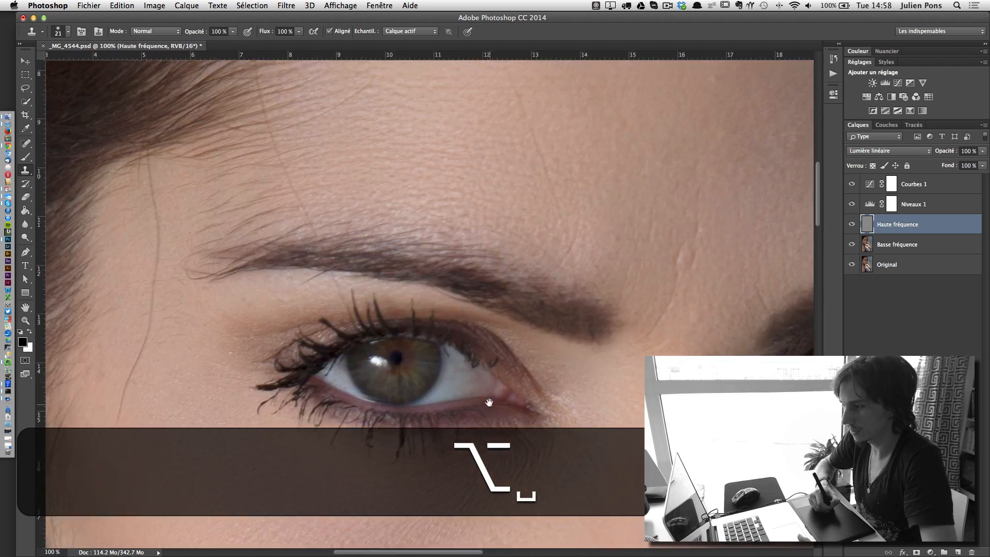
drag(547, 280, 478, 216)
key(space)
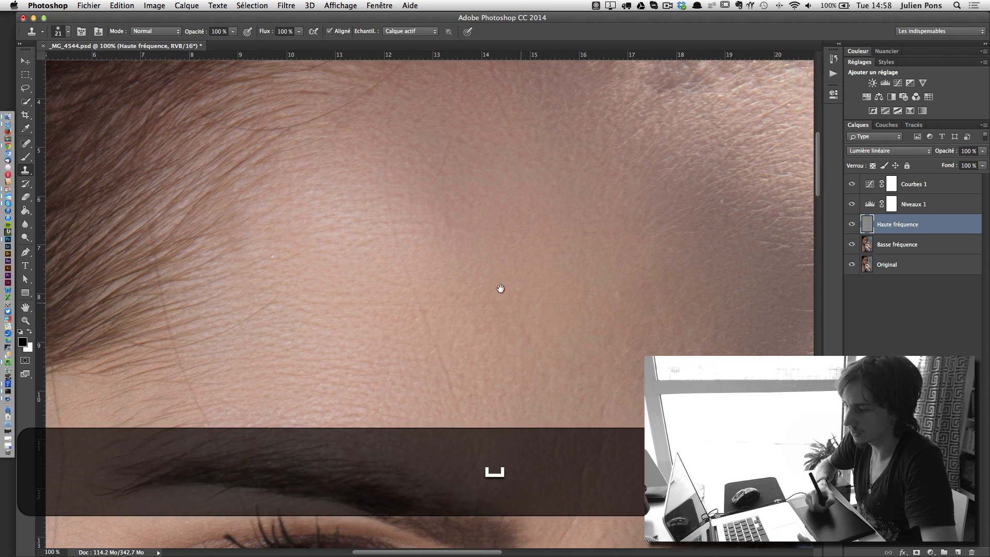
drag(548, 316, 398, 205)
drag(416, 297, 331, 228)
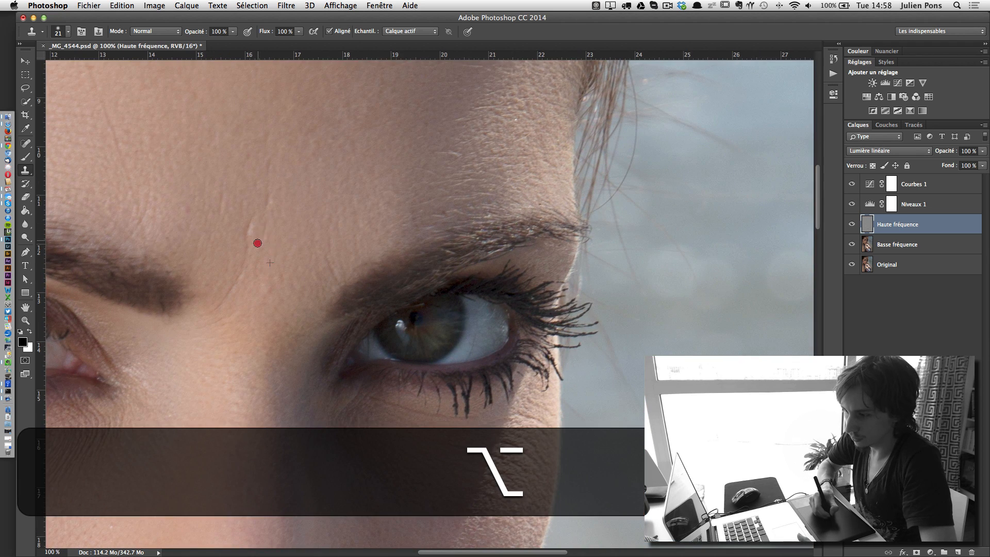
drag(261, 242, 263, 237)
drag(235, 282, 214, 308)
alt+click(267, 162)
drag(265, 218, 265, 216)
Use the content-aware Spot Healing Brush at size 19 to heal the remaining lines and marks between the eyebrows
key(j)
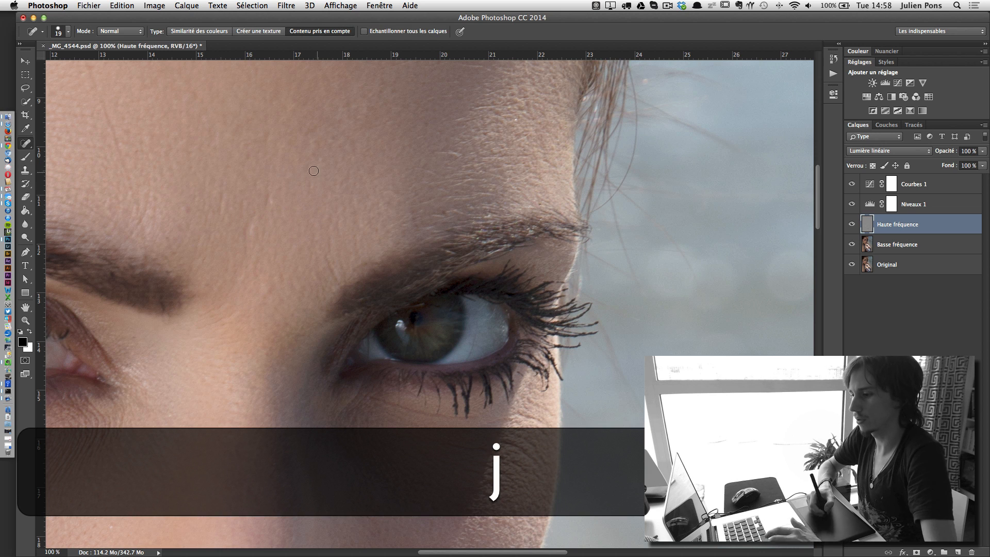
click(263, 206)
drag(245, 251, 246, 211)
click(268, 204)
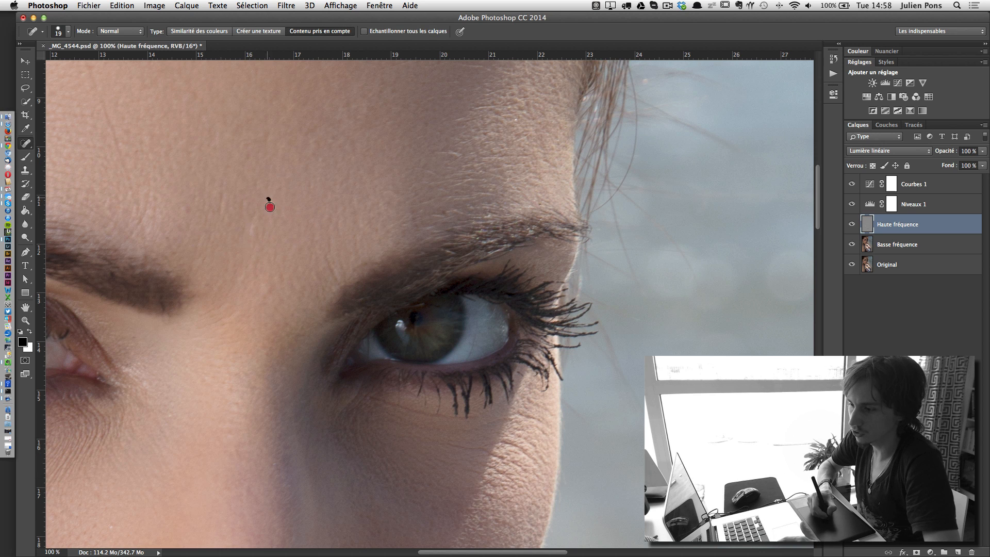
click(332, 276)
click(254, 221)
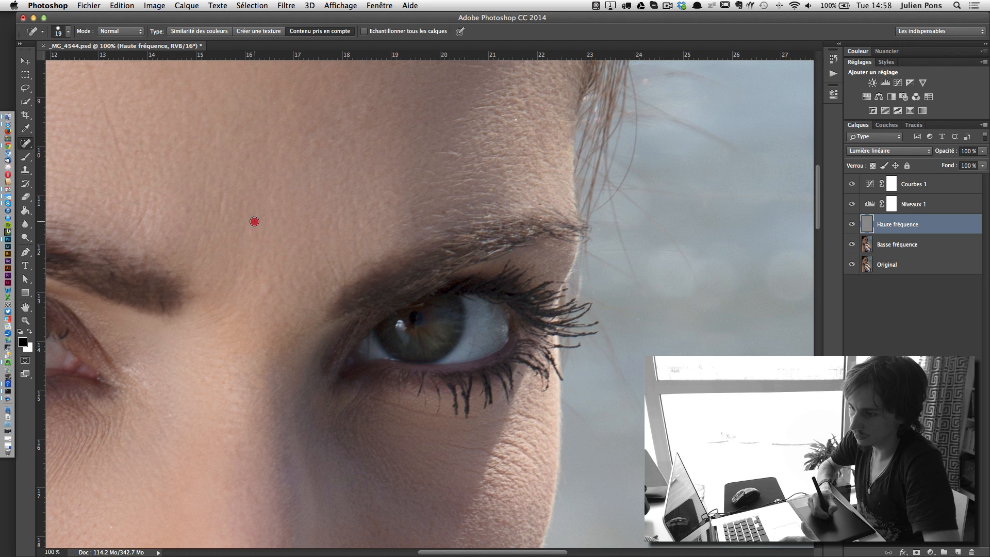
click(177, 206)
click(266, 284)
drag(283, 282, 276, 280)
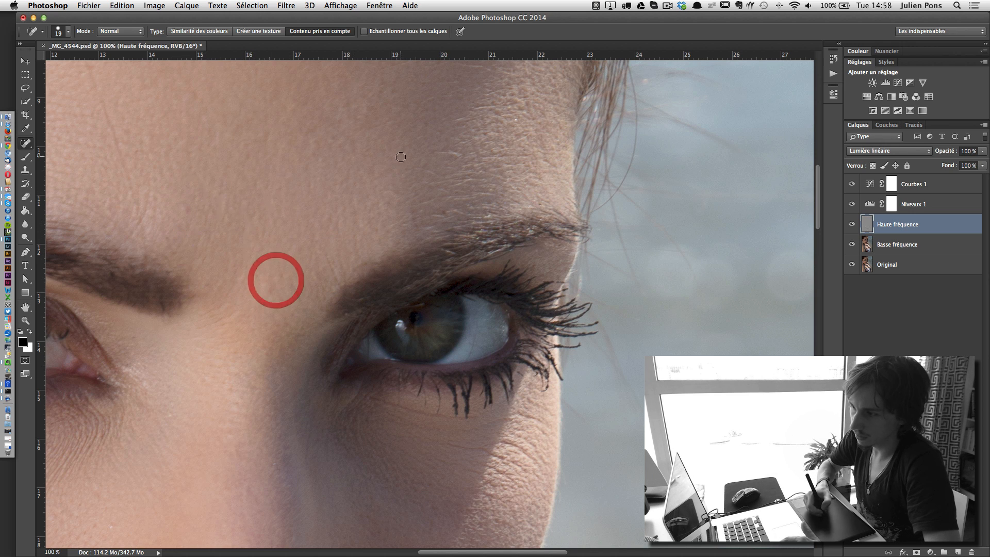
Heal the small texture flaws on the shadowed side of the forehead, from above the far eyebrow up to the hairline
key(space)
drag(433, 132, 449, 279)
drag(493, 190, 516, 185)
mouse_move(466, 206)
mouse_down()
mouse_move(444, 218)
mouse_move(467, 222)
mouse_up()
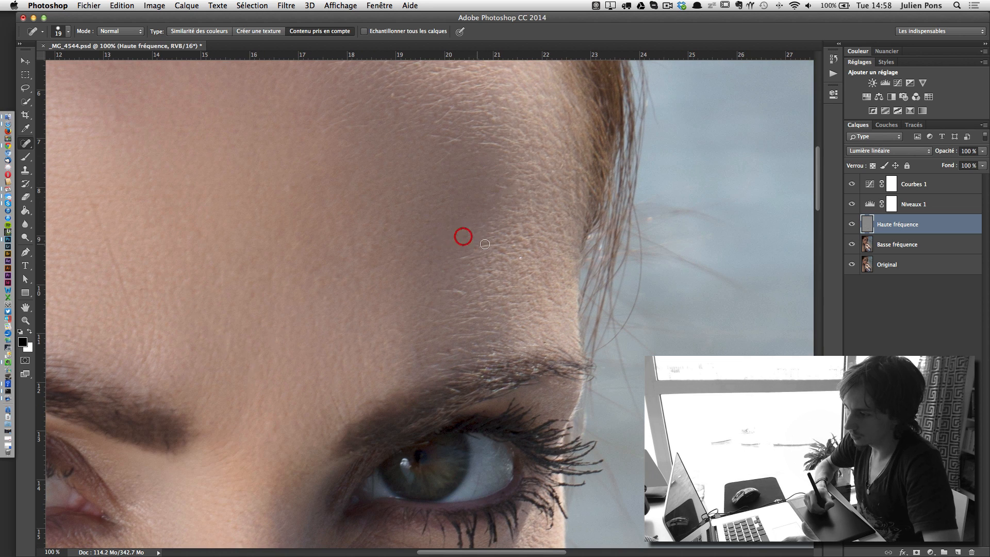
mouse_move(457, 260)
mouse_down()
mouse_move(471, 258)
mouse_move(458, 299)
mouse_up()
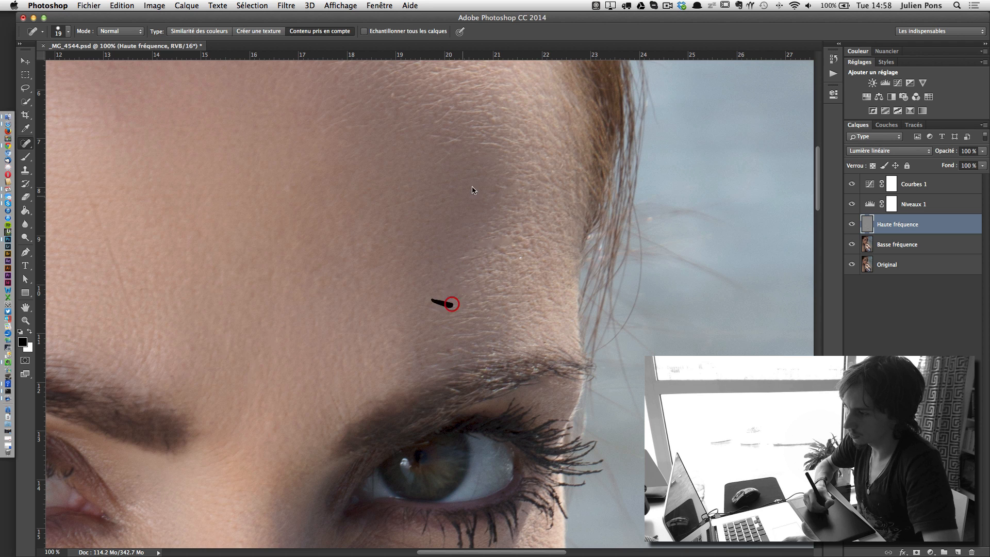
drag(497, 137, 509, 242)
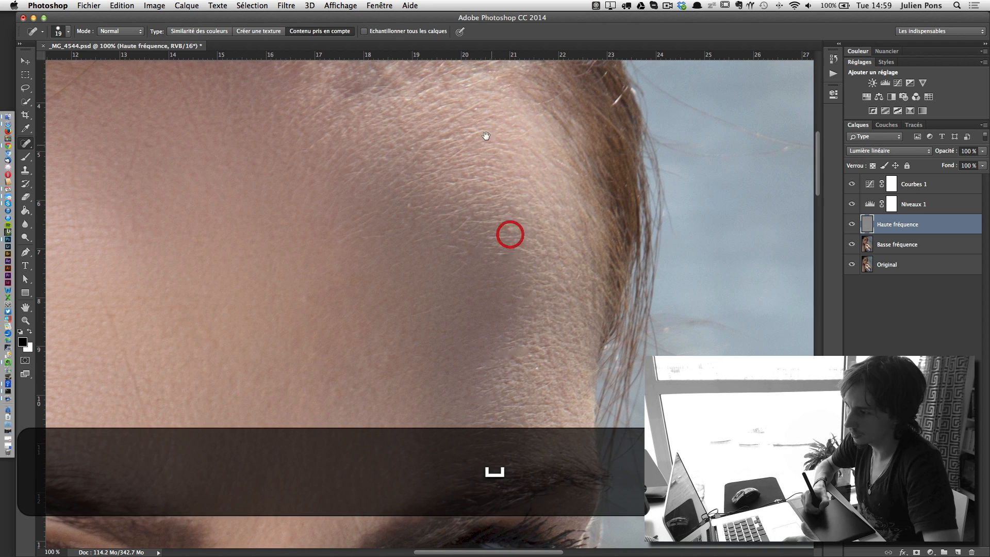
mouse_move(453, 116)
mouse_down()
mouse_move(482, 101)
mouse_move(484, 117)
mouse_move(449, 139)
mouse_up()
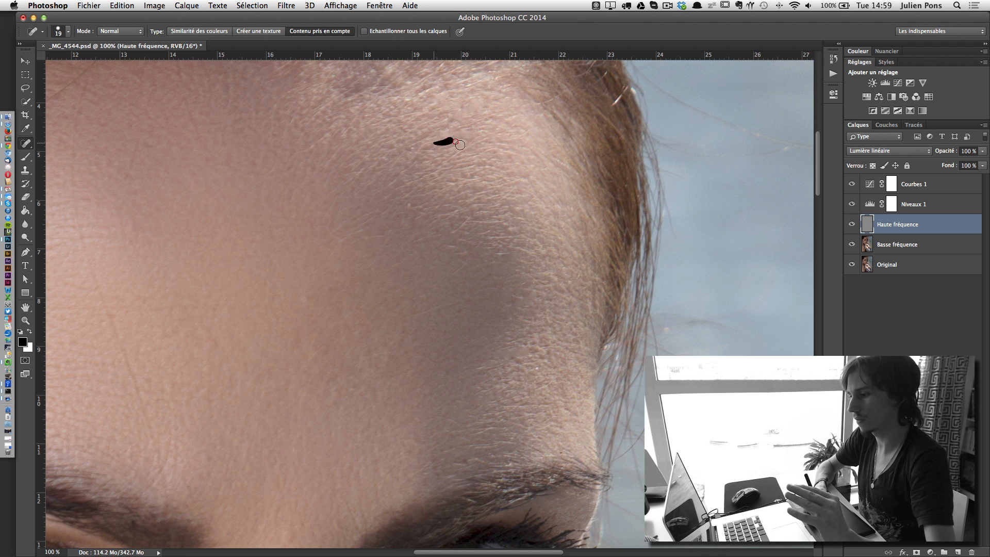
Heal the small blemishes in the central part of the forehead
key(space)
mouse_move(402, 273)
mouse_down()
mouse_move(564, 286)
mouse_move(589, 277)
mouse_up()
drag(473, 299, 476, 296)
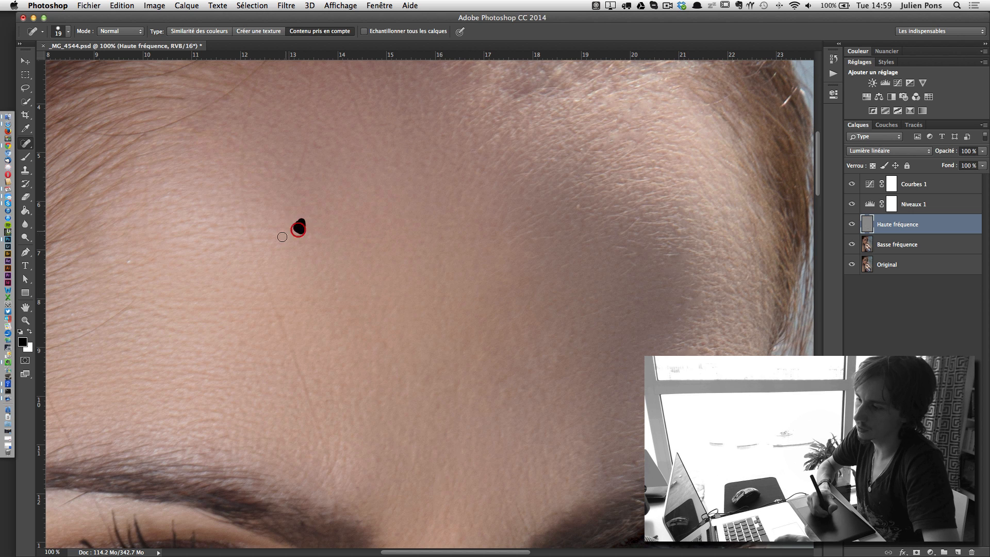
Heal the fine line down the forehead with one long stroke from near the hairline to the near eyebrow's inner end
key(space)
drag(297, 175, 393, 154)
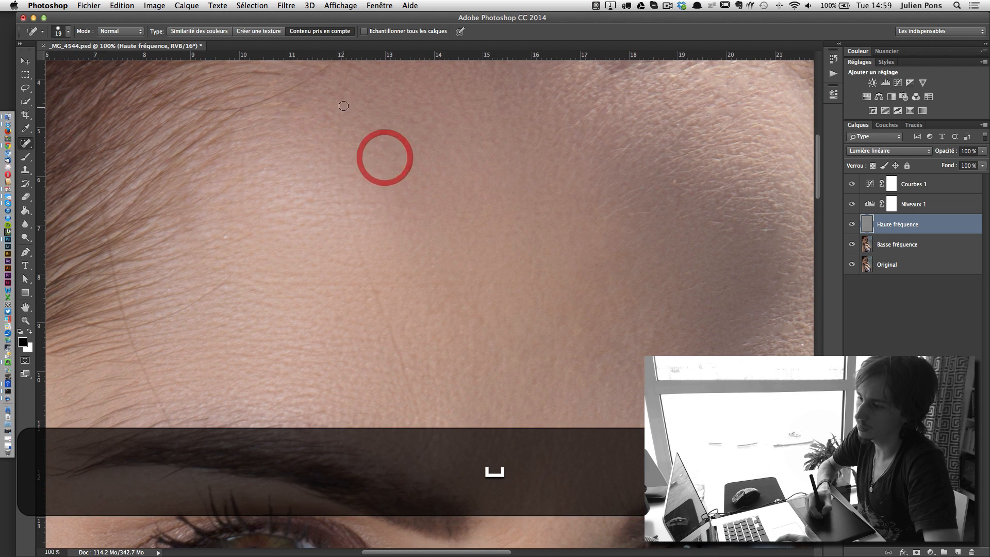
click(343, 86)
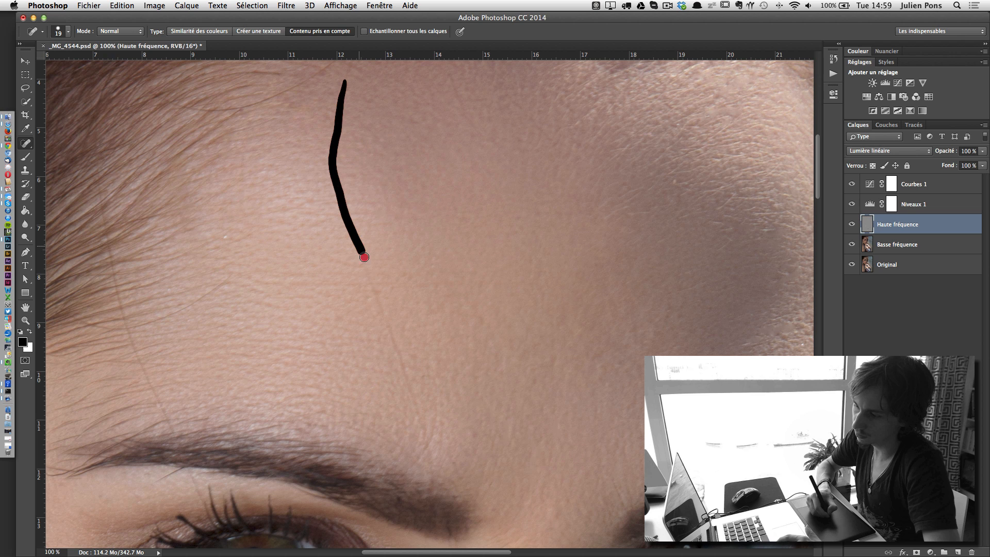
drag(428, 444, 429, 448)
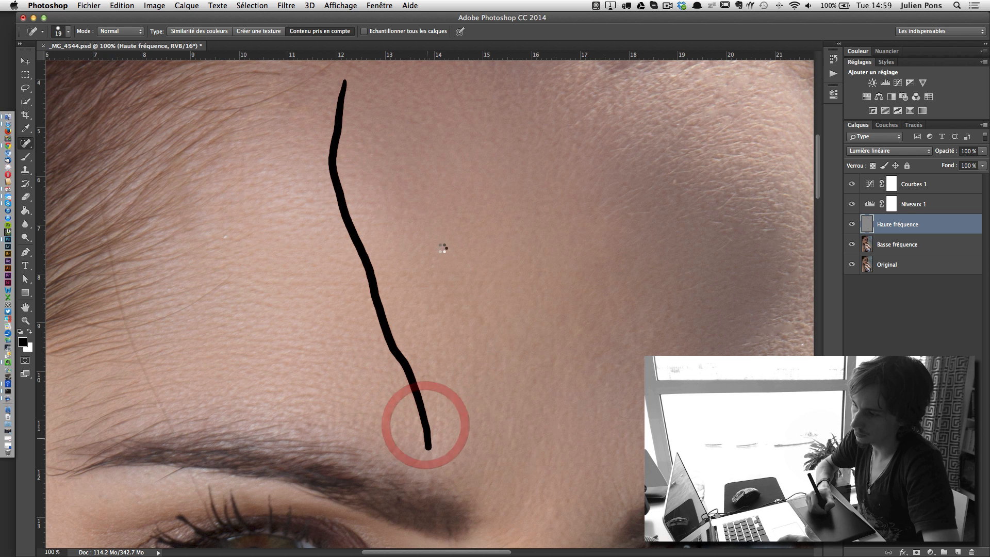
Heal the fine line running from the temple hairline across the near eyebrow, plus the small marks just above that eyebrow
key(space)
mouse_move(513, 305)
mouse_down()
mouse_move(579, 277)
mouse_move(601, 250)
mouse_up()
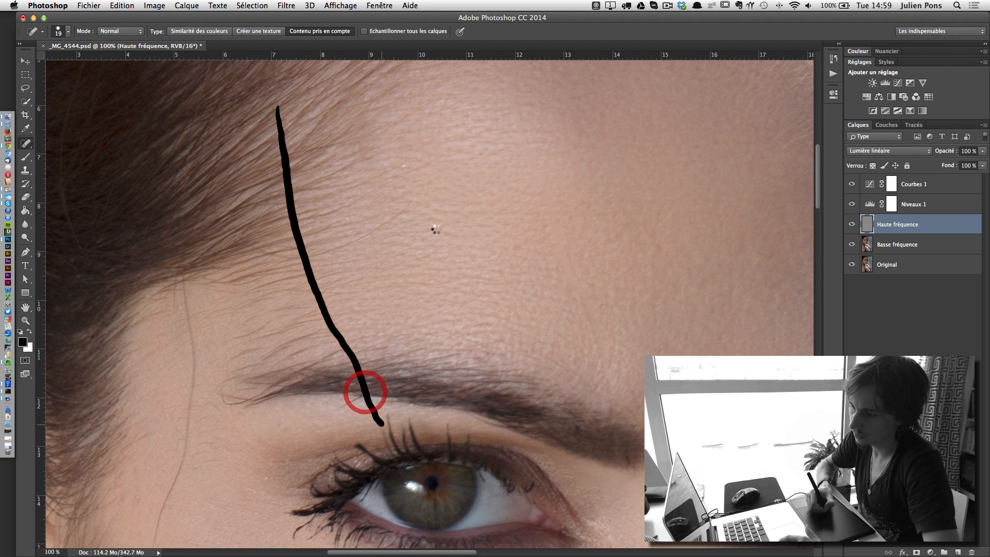
click(320, 304)
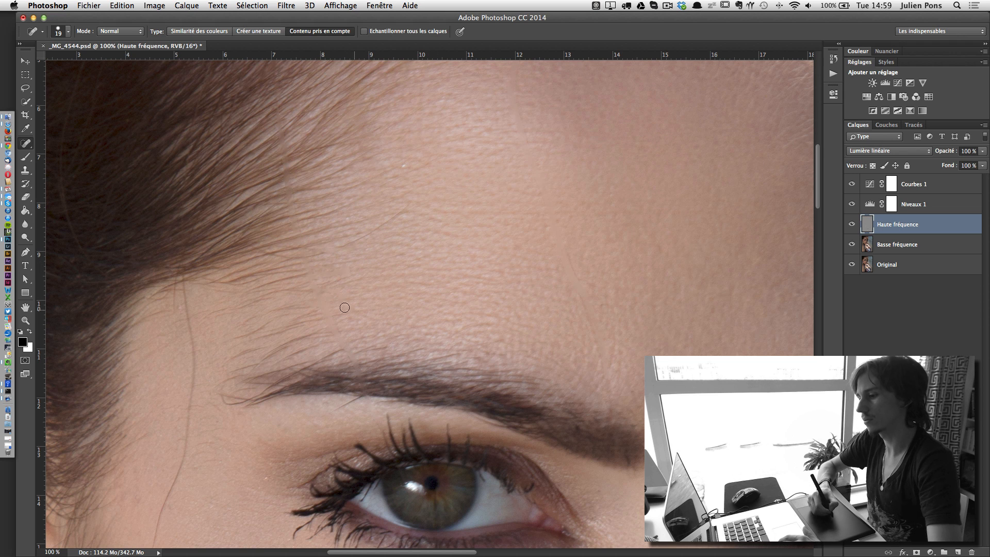
drag(343, 303, 376, 318)
key(alt+z)
alt+click(547, 245)
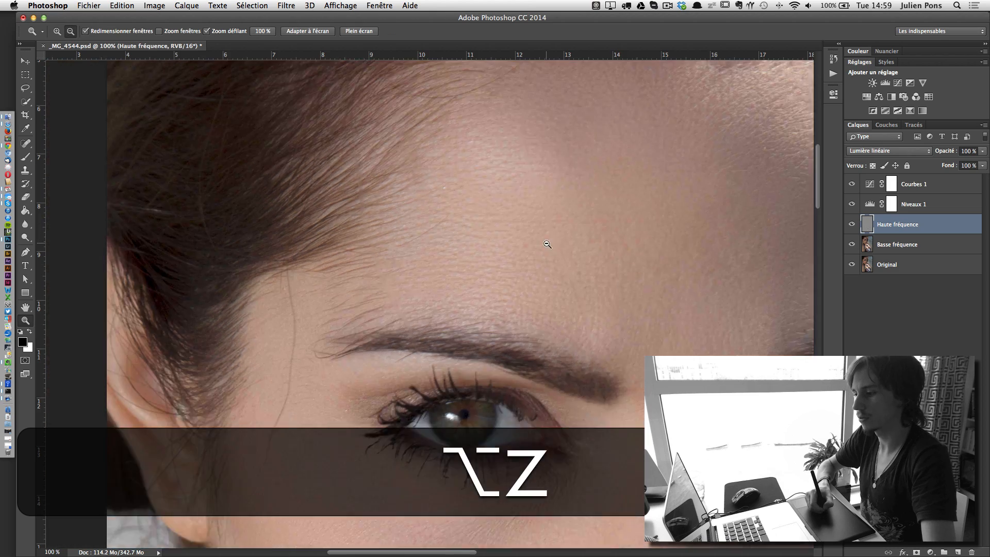
alt+click(546, 243)
alt+click(546, 242)
key(alt+space)
drag(565, 228, 441, 183)
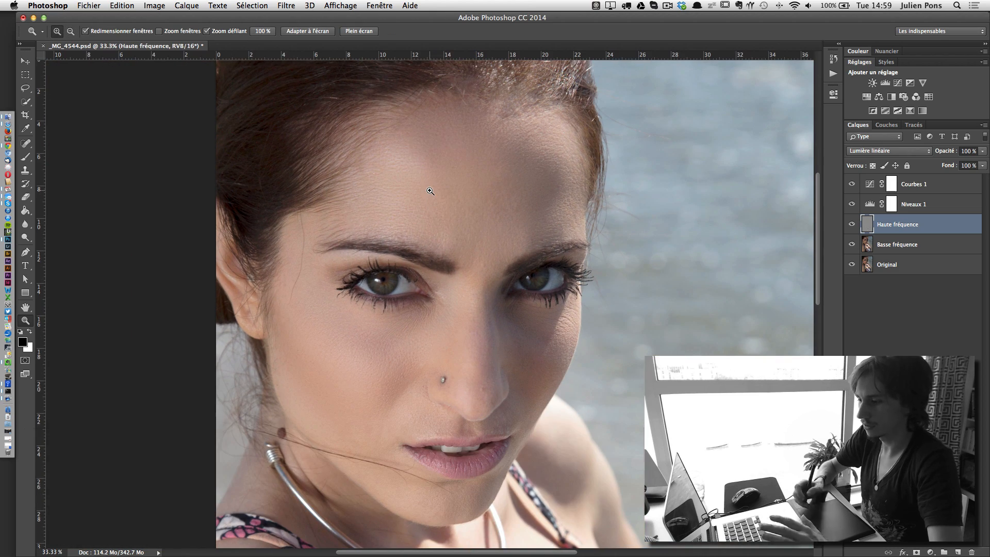
Switch to the Clone Stamp with a brush of size 174 and try copying cheek texture over the lines under the near eye
click(411, 330)
key(space)
drag(411, 325, 413, 210)
mouse_move(432, 263)
mouse_down()
mouse_move(441, 181)
mouse_move(443, 258)
mouse_up()
click(354, 288)
key(j)
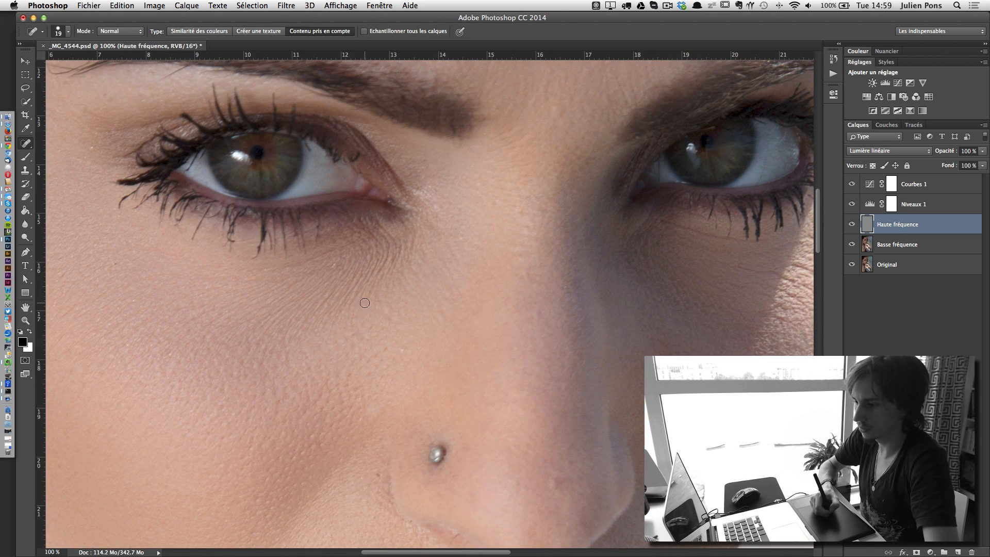
key(s)
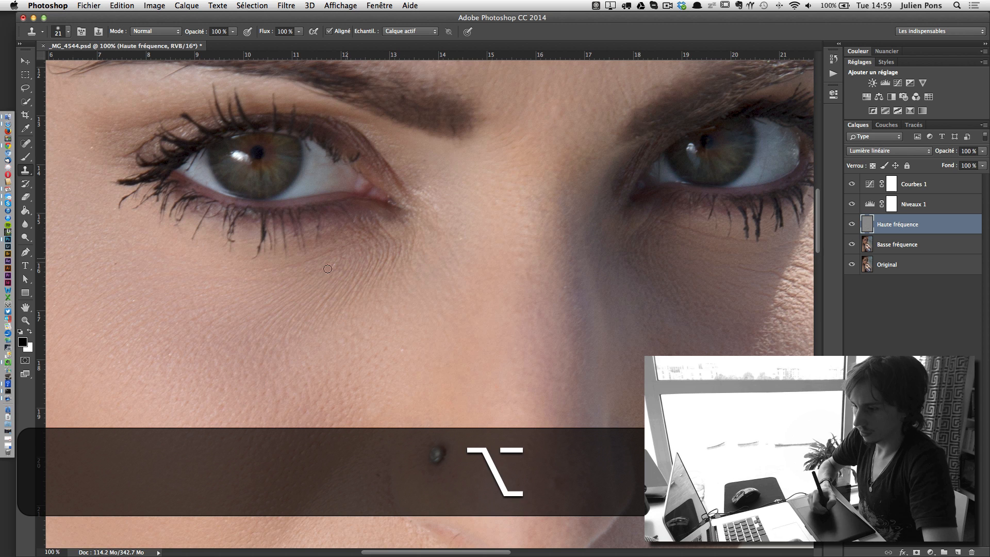
drag(337, 290, 465, 256)
alt+click(247, 406)
drag(311, 355, 361, 355)
drag(412, 273, 367, 270)
key(super+z)
Set the Clone Stamp opacity to 67 % and clone smooth cheek texture over the fine lines under the near eye
drag(193, 31, 177, 31)
alt+click(256, 401)
click(482, 249)
mouse_move(482, 249)
mouse_down()
mouse_move(497, 241)
mouse_move(417, 258)
mouse_move(362, 257)
mouse_up()
drag(516, 227, 510, 217)
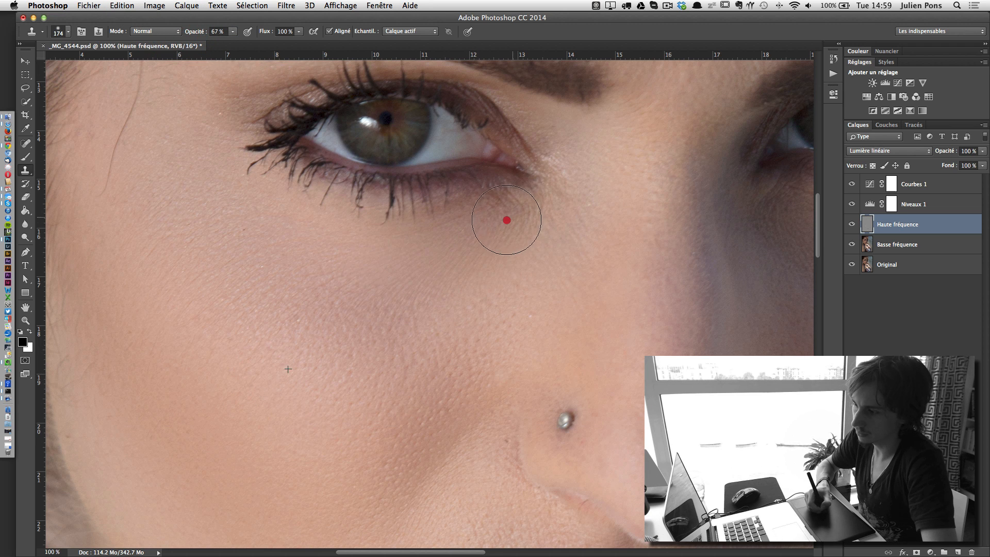
key(alt)
drag(343, 280, 475, 280)
Clone cheek texture over the creases below the far eye and toward its outer corner
key(space)
drag(596, 209, 226, 204)
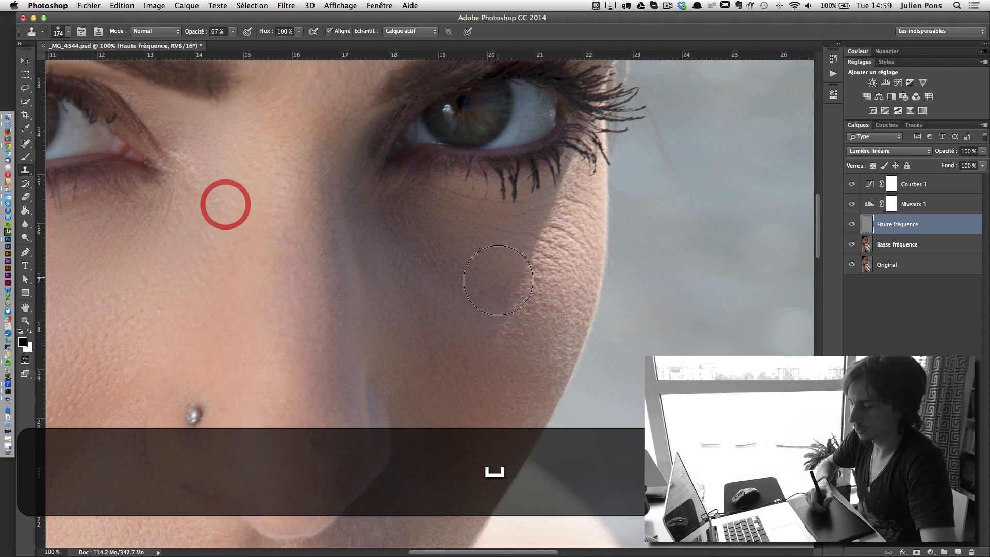
key(alt)
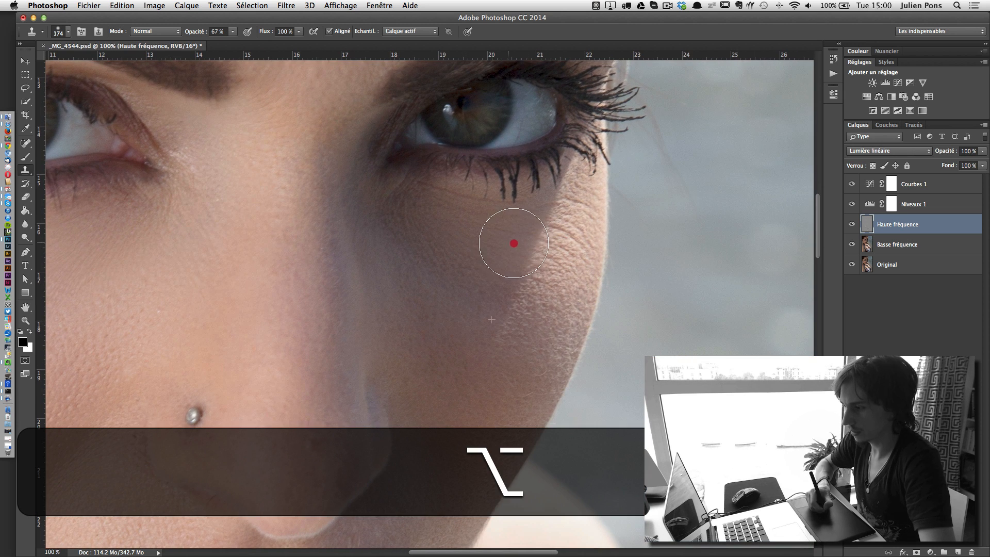
alt+click(510, 314)
mouse_move(562, 254)
mouse_down()
mouse_move(552, 248)
mouse_move(576, 199)
mouse_move(565, 241)
mouse_up()
alt+click(537, 300)
key(alt+super+z)
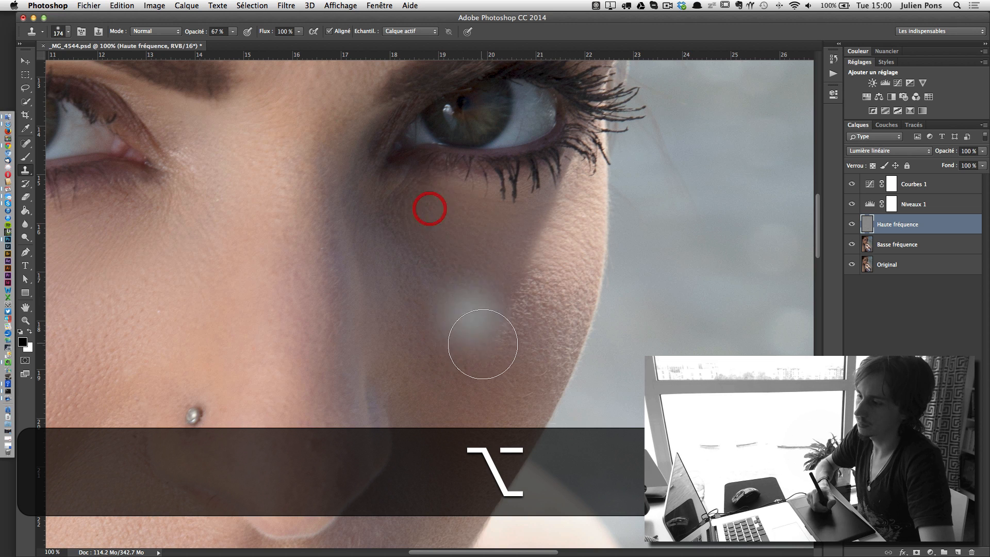
Clone nearby skin texture over the remaining fine lines under the inner part of the far eye
key(space)
drag(443, 301, 485, 207)
alt+click(476, 184)
click(455, 209)
key(space)
drag(396, 191, 466, 183)
Clone smooth skin texture onto the near cheek beside the nose and above the mouth corner
key(space)
drag(394, 212, 639, 130)
alt+click(426, 267)
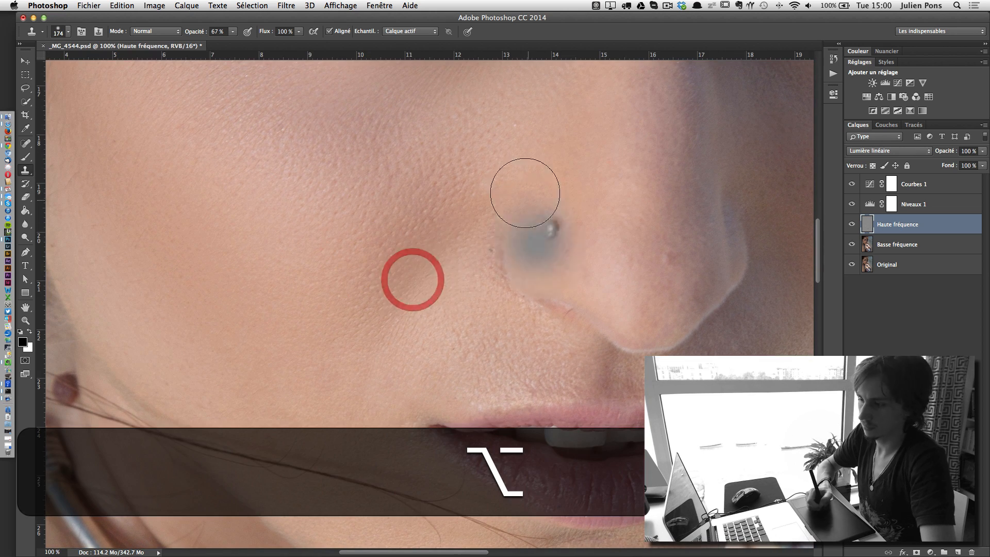
click(482, 206)
click(367, 345)
Examine the retouched skin on the whole face at a reduced zoom
key(z)
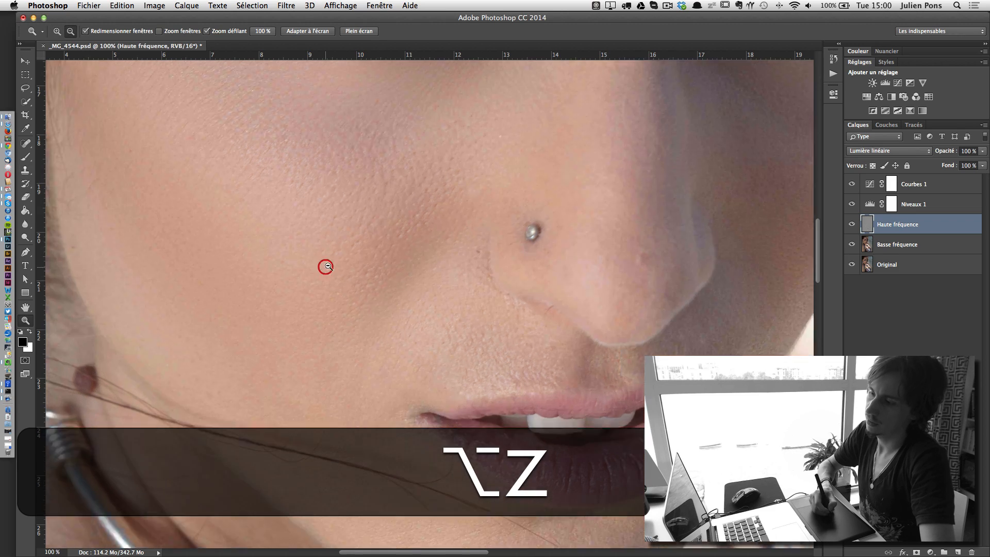
alt+click(329, 270)
key(space)
drag(387, 154, 447, 258)
click(459, 220)
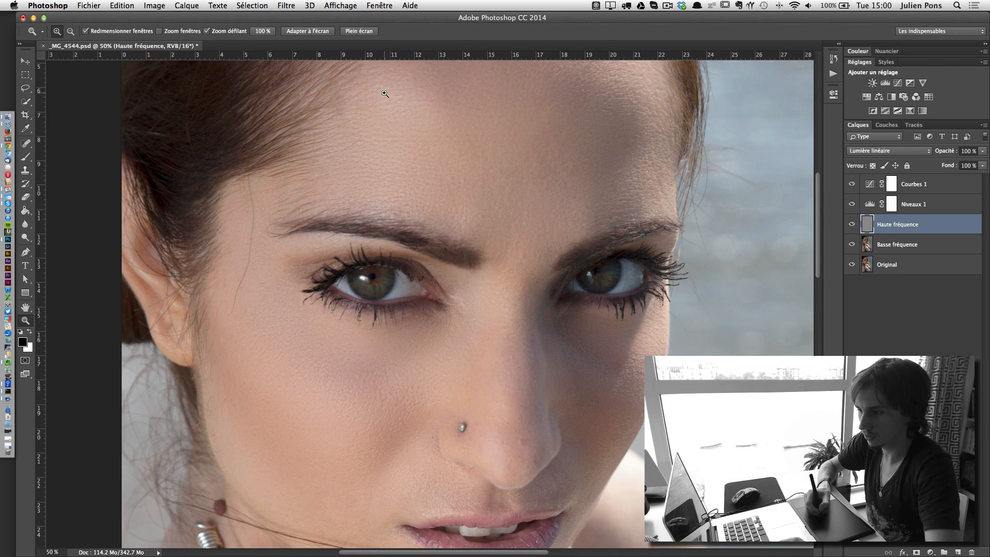
alt+click(517, 159)
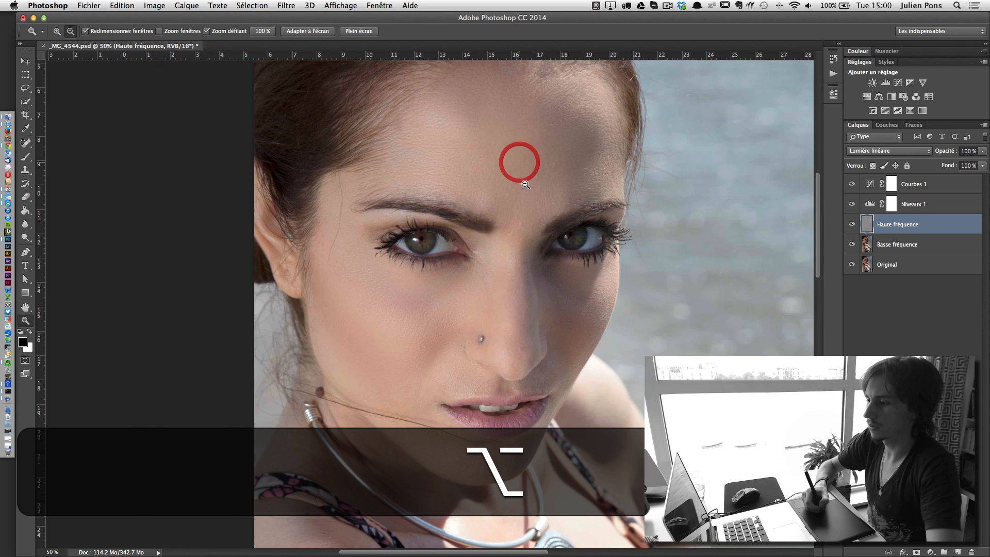
key(space)
drag(529, 139, 485, 187)
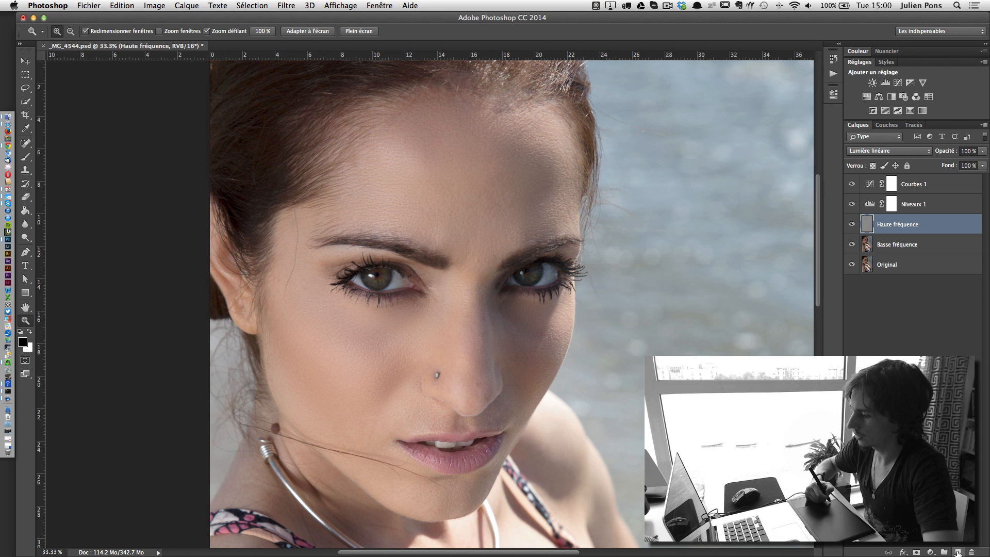
Create a new layer above Haute fréquence in Lumière tamisée mode, filled with its neutral 50% gray
key(alt)
alt+click(955, 551)
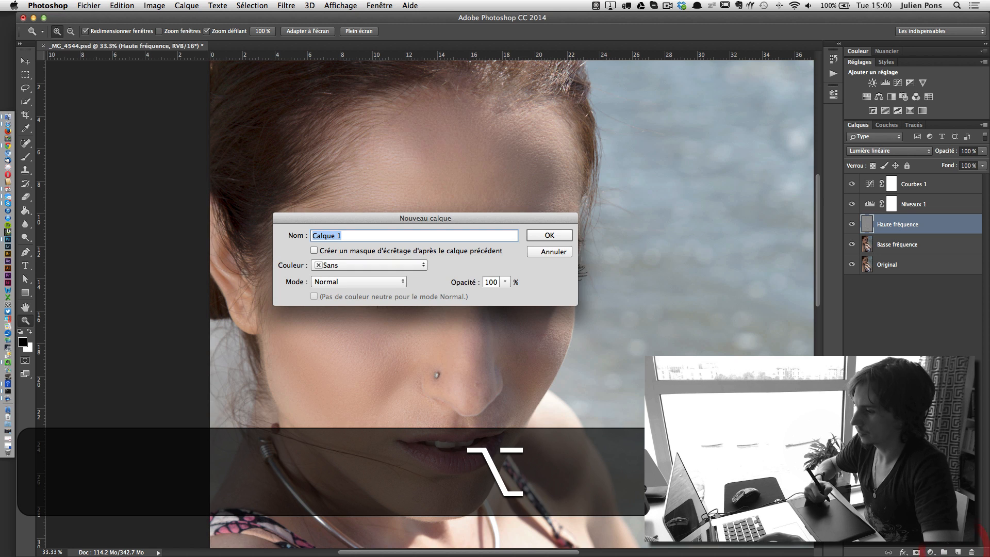
click(386, 281)
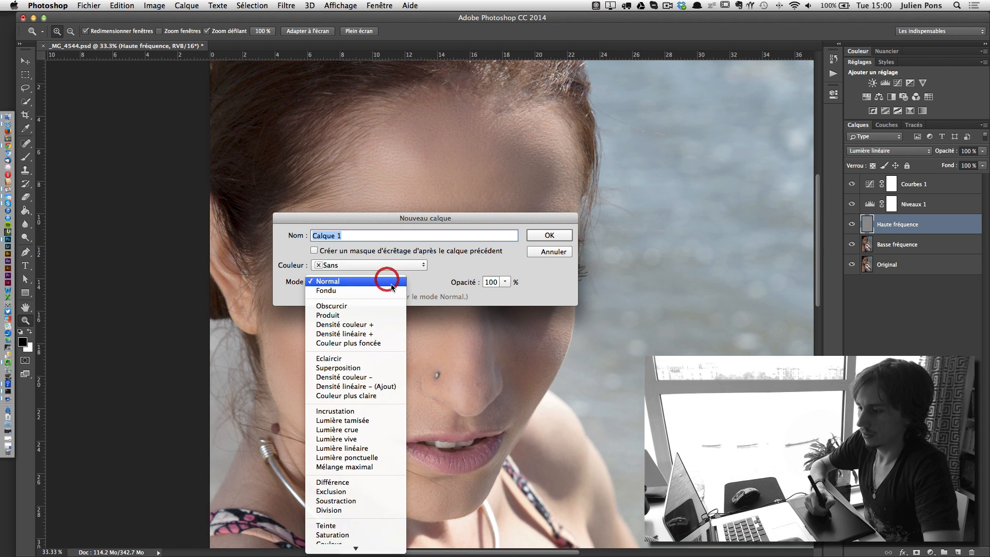
click(380, 420)
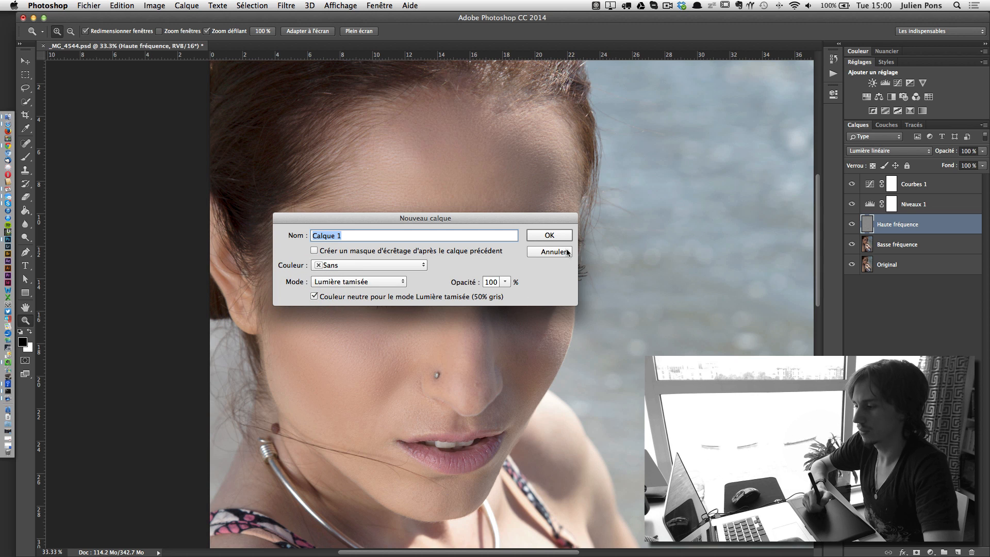
key(Return)
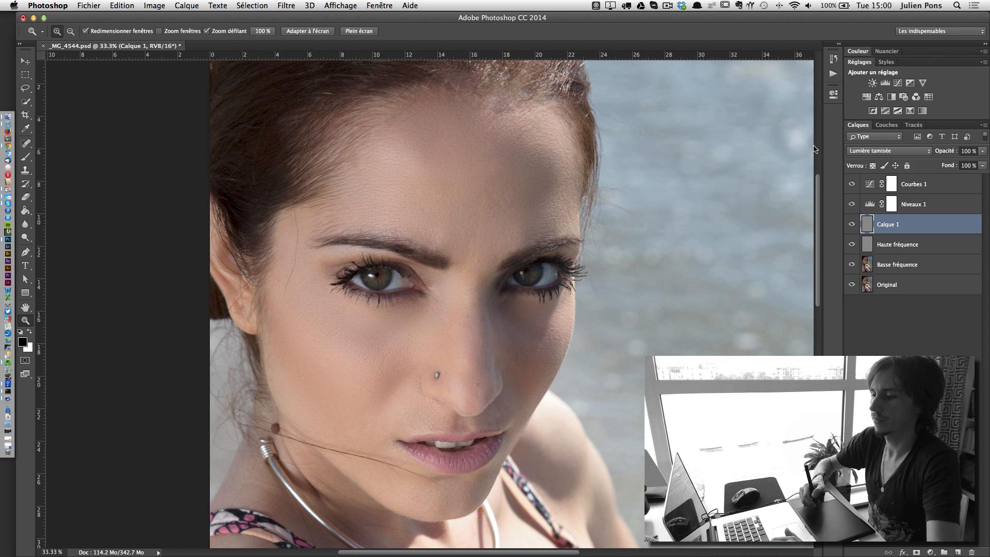
key(b)
mouse_move(410, 222)
mouse_down()
mouse_move(411, 197)
mouse_move(389, 132)
mouse_up()
key(super+z)
key(super+x)
drag(410, 219, 398, 152)
key(super+z)
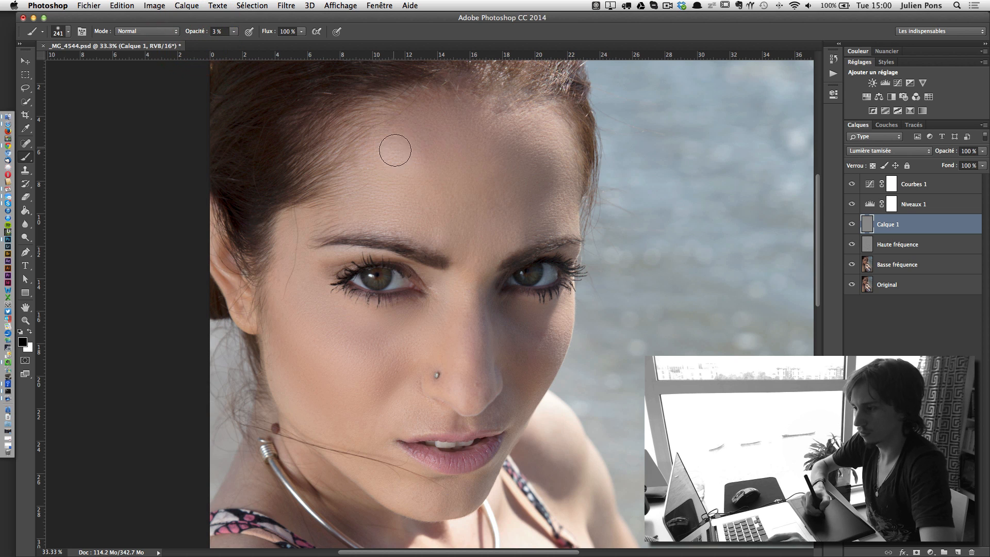
Enlarge the Brush to 609 and paint low-opacity black over the bright areas of the near forehead, cheek and jaw
drag(418, 168, 434, 166)
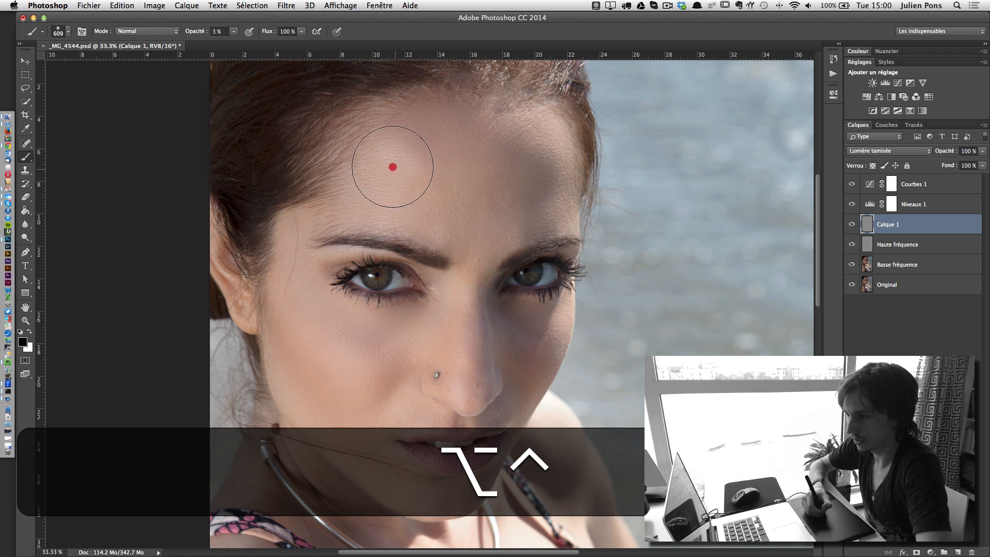
mouse_move(384, 159)
mouse_down()
mouse_move(372, 220)
mouse_move(425, 236)
mouse_move(378, 147)
mouse_move(388, 170)
mouse_move(380, 164)
mouse_up()
mouse_move(330, 351)
mouse_down()
mouse_move(310, 325)
mouse_move(320, 330)
mouse_up()
drag(392, 406, 391, 402)
drag(300, 416, 274, 347)
mouse_move(410, 166)
mouse_down()
mouse_move(399, 142)
mouse_move(382, 152)
mouse_up()
Lighten the shadowed far side of the forehead with white brush strokes at 5 % opacity
mouse_move(544, 118)
mouse_down()
mouse_move(562, 155)
mouse_move(563, 223)
mouse_up()
key(alt+x)
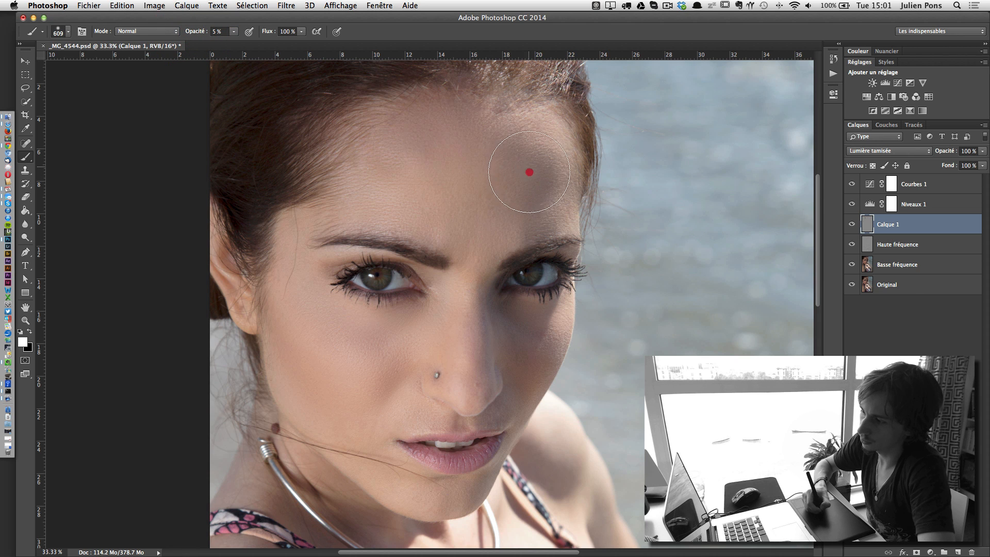
drag(537, 177, 530, 184)
drag(531, 220, 540, 175)
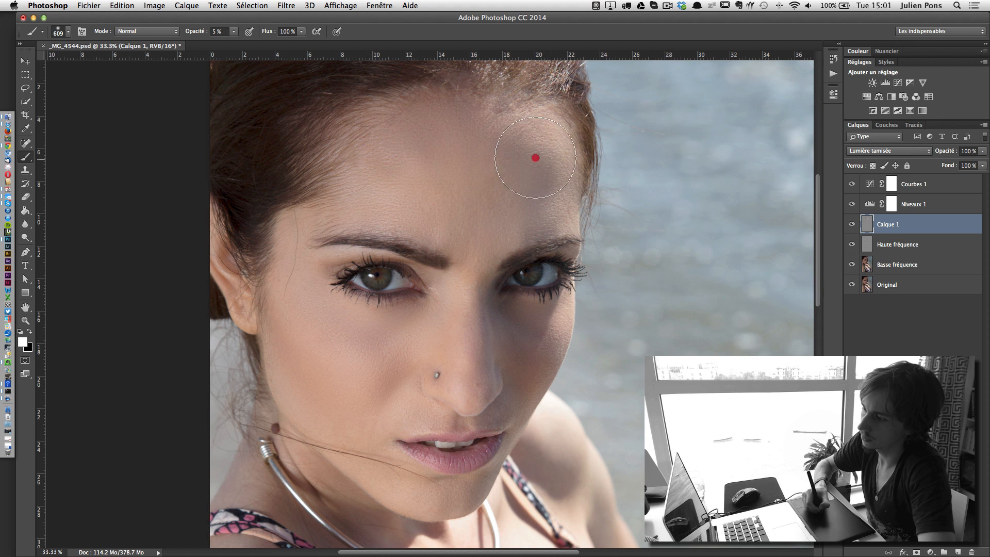
mouse_move(464, 116)
mouse_down()
mouse_move(552, 160)
mouse_move(534, 221)
mouse_up()
Paint soft strokes along the upper forehead and above the near eyebrow to even the light, finishing with black as the foreground color
key(space)
mouse_move(596, 110)
mouse_down()
mouse_move(641, 82)
mouse_move(579, 106)
mouse_move(554, 98)
mouse_up()
drag(453, 108, 515, 97)
mouse_move(438, 137)
mouse_down()
mouse_move(442, 115)
mouse_move(419, 164)
mouse_move(451, 194)
mouse_up()
key(x)
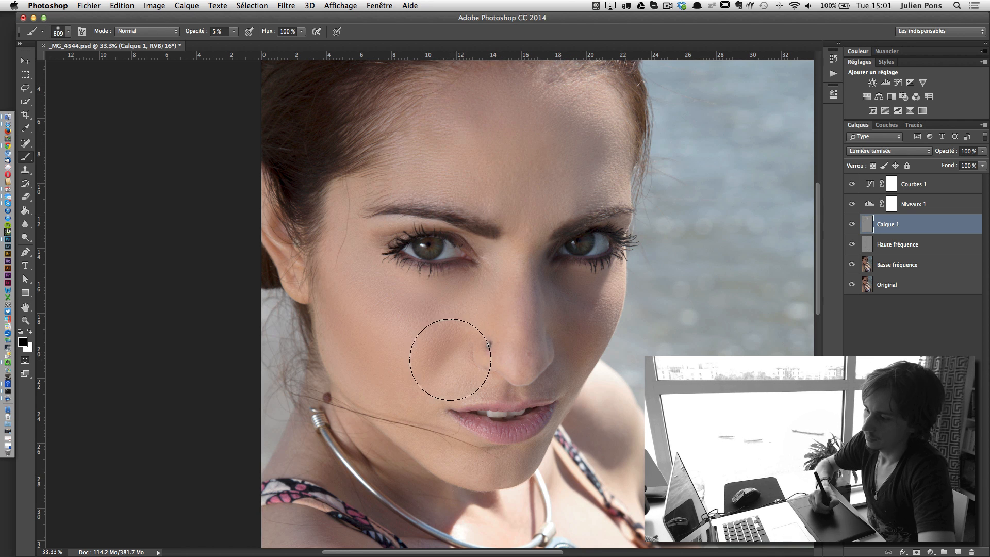
key(space)
mouse_move(570, 276)
mouse_down()
mouse_move(567, 146)
mouse_move(557, 308)
mouse_move(557, 296)
mouse_up()
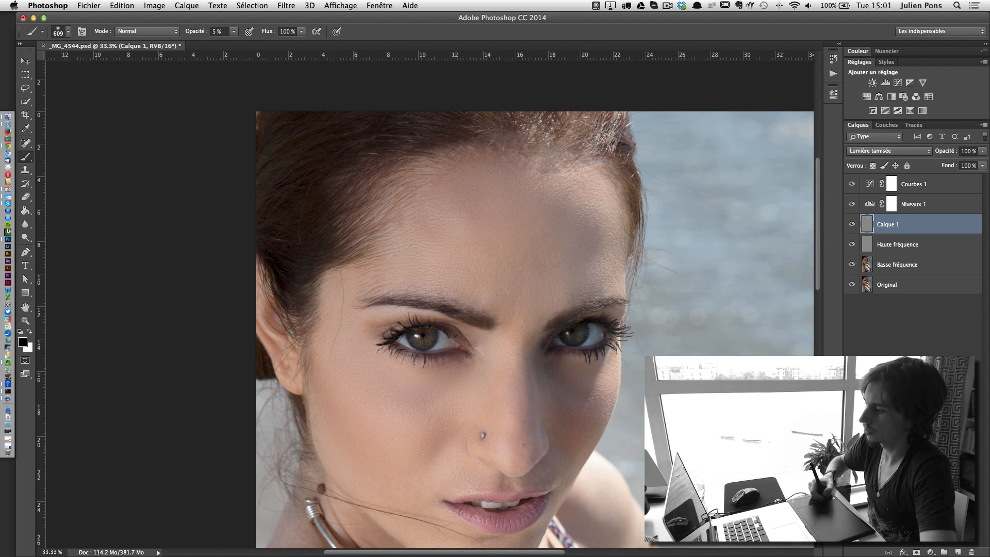
Add a new layer, sample the forehead's skin color and paint it at 5 % opacity over the grayish far side of the forehead
click(958, 551)
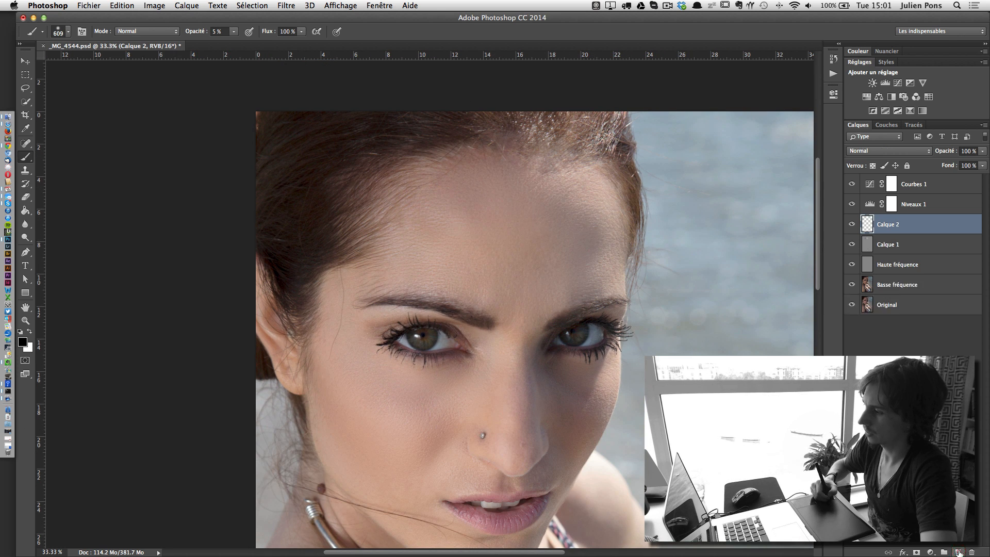
key(i)
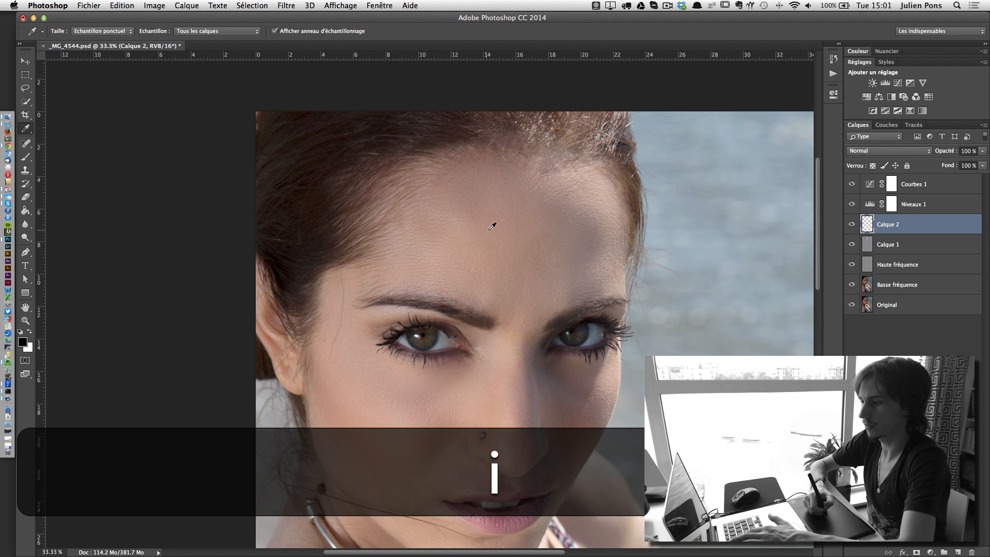
click(523, 238)
mouse_move(569, 229)
mouse_down()
mouse_move(584, 222)
mouse_move(506, 239)
mouse_up()
key(b)
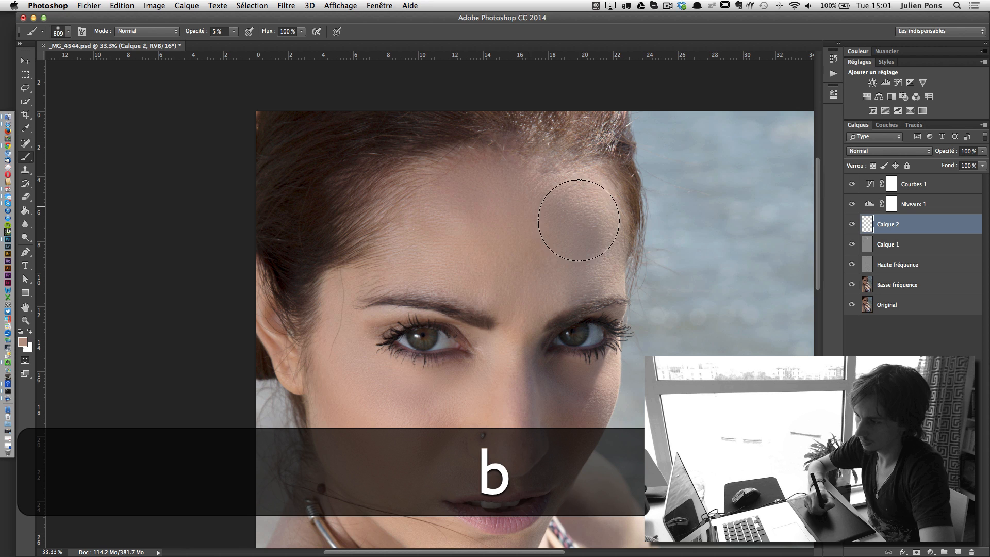
mouse_move(581, 238)
mouse_down()
mouse_move(529, 206)
mouse_move(450, 203)
mouse_move(590, 201)
mouse_move(592, 260)
mouse_move(581, 277)
mouse_move(562, 222)
mouse_move(589, 223)
mouse_move(539, 200)
mouse_move(593, 253)
mouse_move(606, 247)
mouse_up()
Set the skin-color layer's blend mode to Couleur and reduce its opacity to about 77 %
click(906, 151)
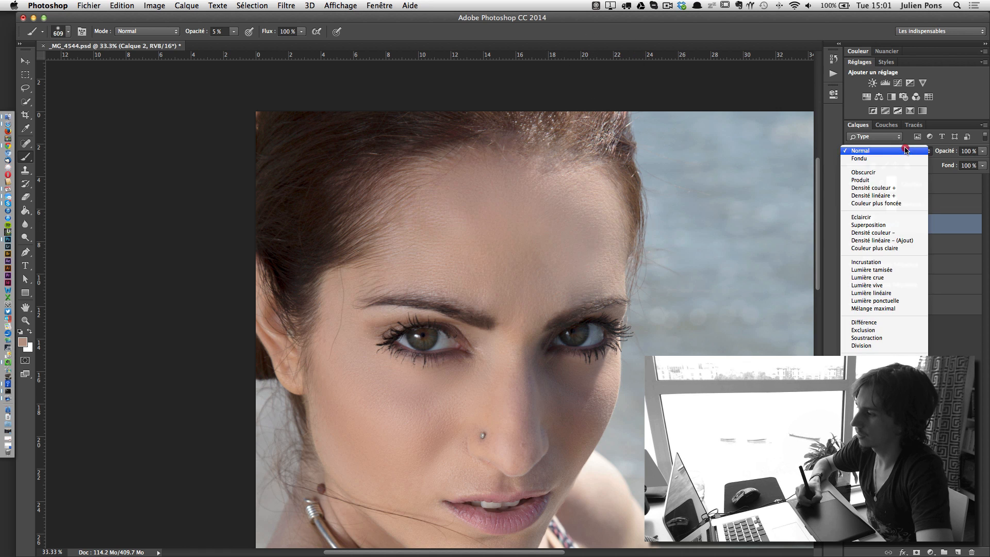
click(877, 375)
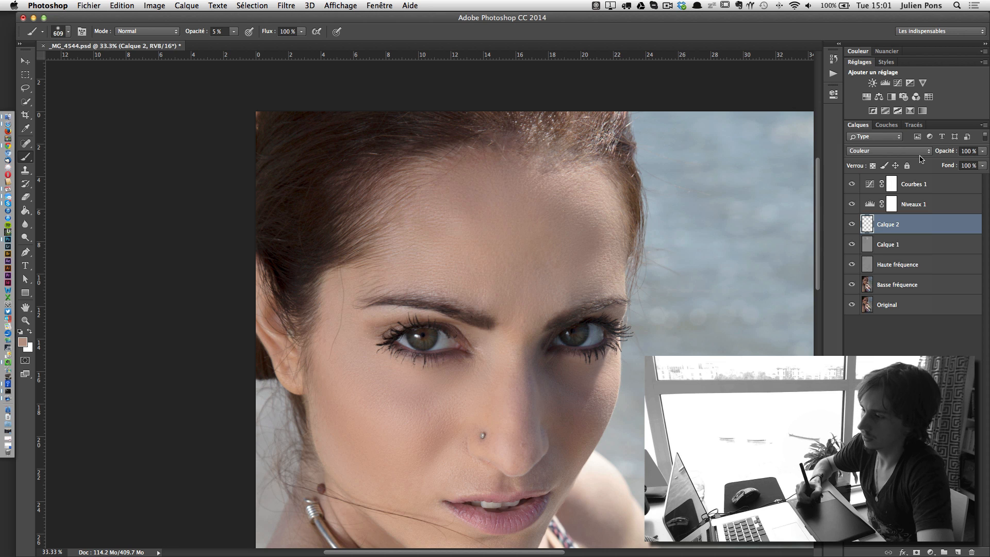
drag(950, 152, 946, 153)
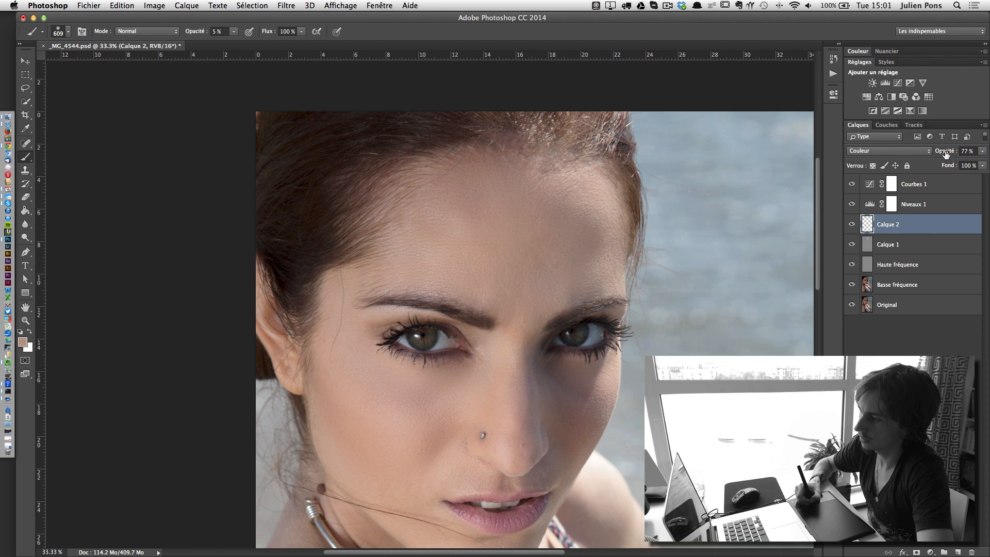
Return to Calque 1 and lighten the shadowed far side of the forehead further with white
click(899, 242)
key(x)
click(580, 235)
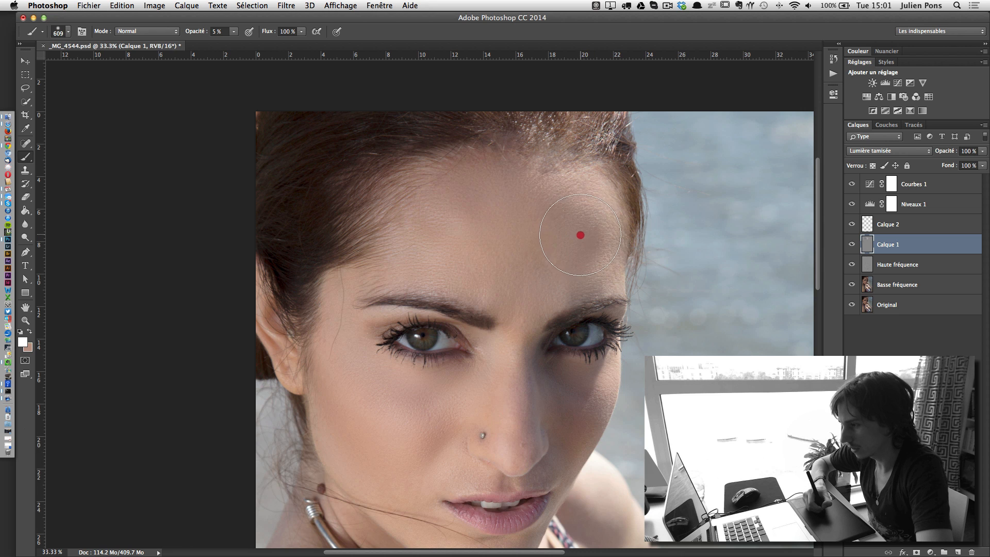
mouse_move(577, 227)
mouse_down()
mouse_move(570, 216)
mouse_move(577, 258)
mouse_move(593, 234)
mouse_move(589, 219)
mouse_up()
Brush white at 5 % opacity onto the near side of the forehead while judging the whole portrait
key(z)
alt+click(549, 258)
alt+click(551, 256)
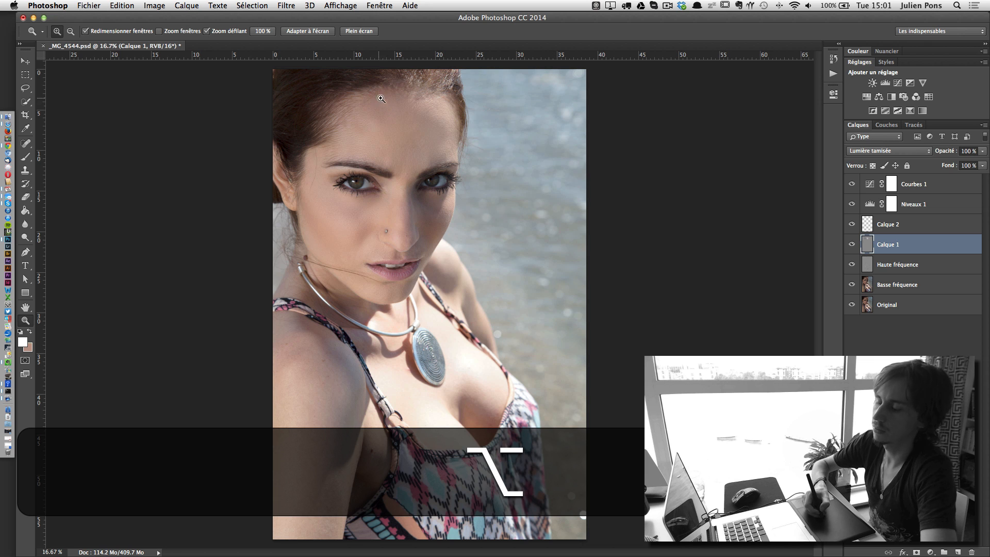
key(b)
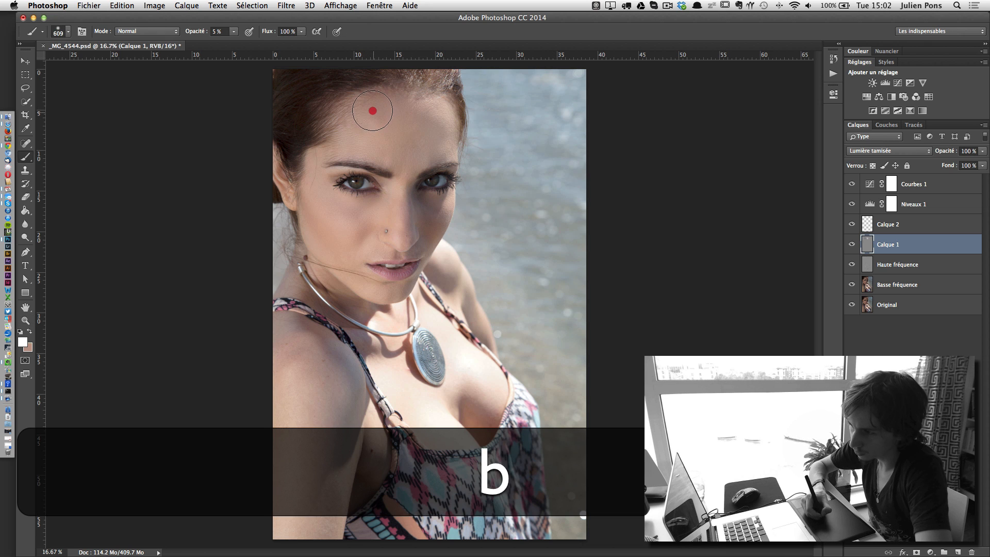
drag(373, 112, 377, 111)
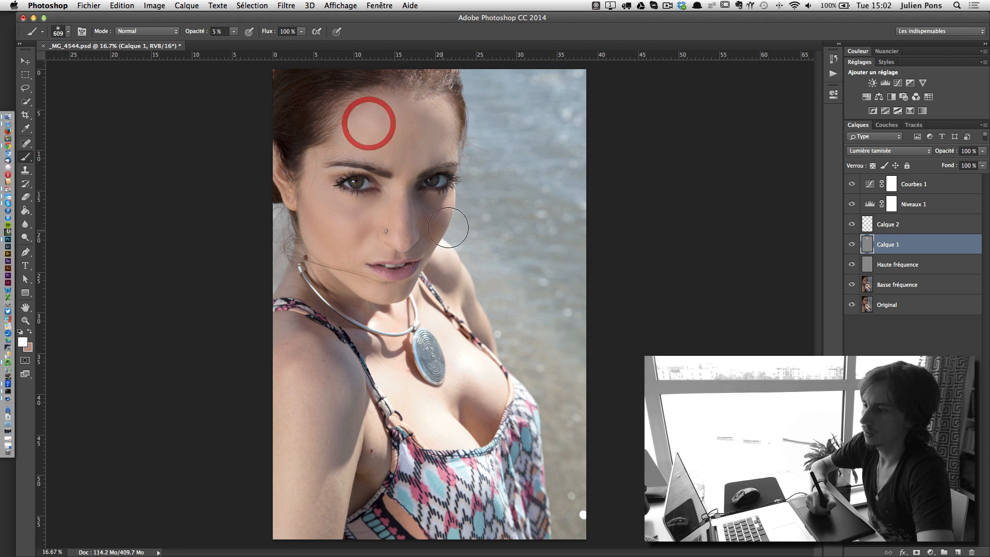
Restore the default black and darken the near side of the forehead along the hairline on Calque 1 at 5 % opacity
key(x)
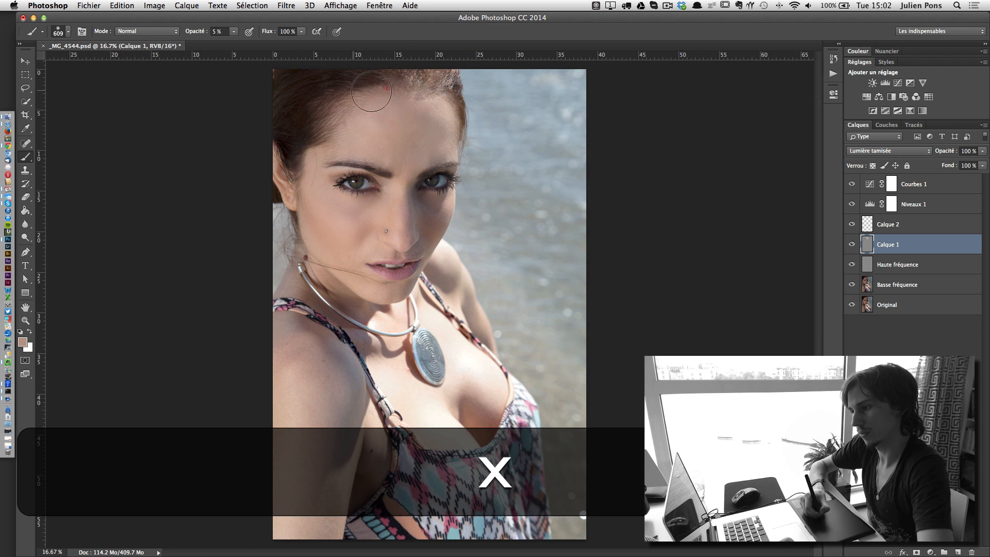
click(388, 89)
key(d)
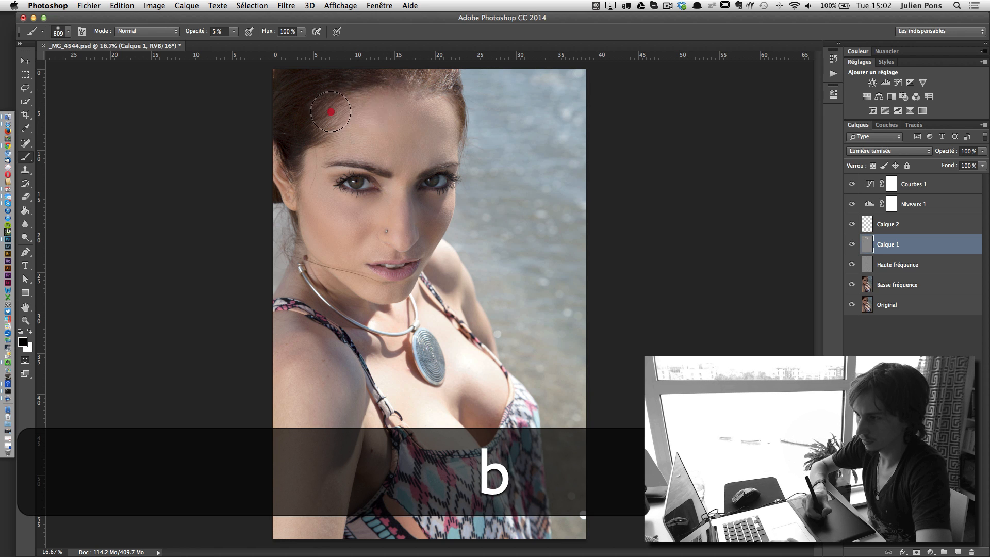
drag(337, 107, 392, 94)
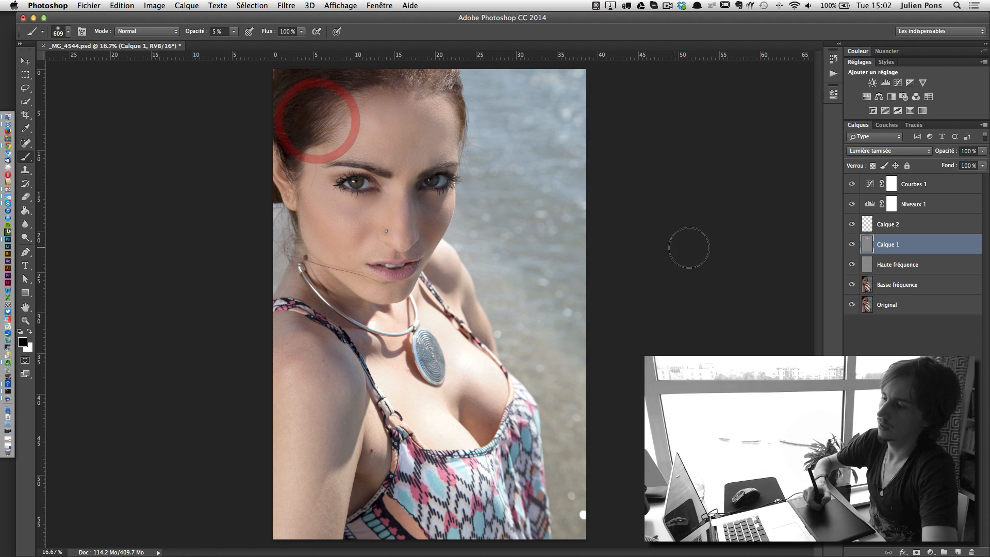
Compare the whole face before and after retouching by hiding and reshowing the layers from Calque 2 down to Basse fréquence
key(z)
click(401, 148)
key(space)
drag(401, 149, 467, 164)
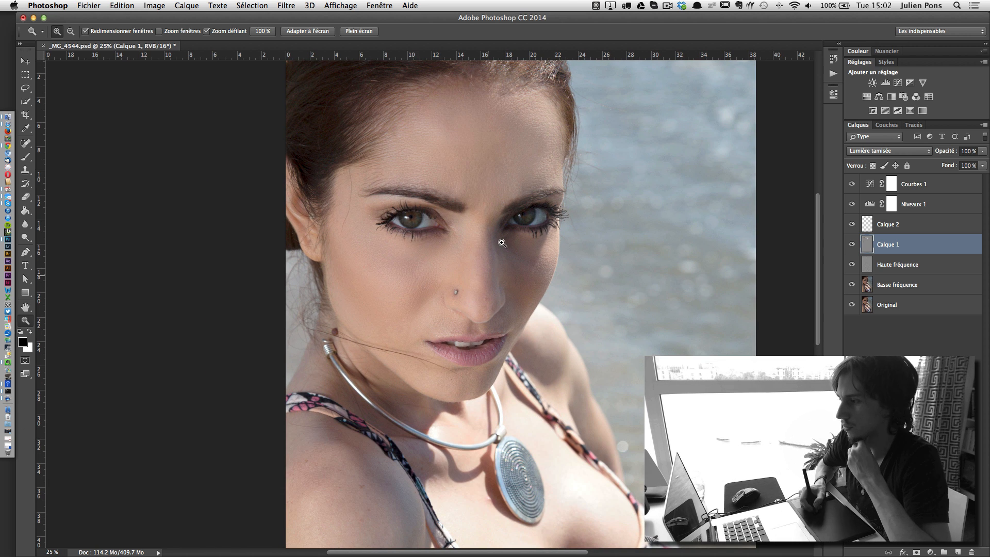
click(667, 5)
click(647, 121)
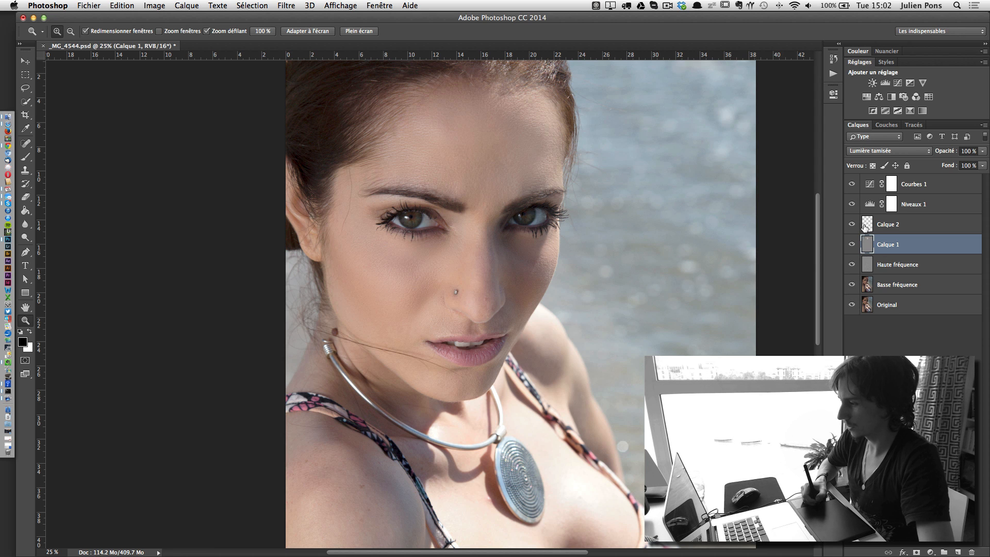
drag(852, 224, 851, 285)
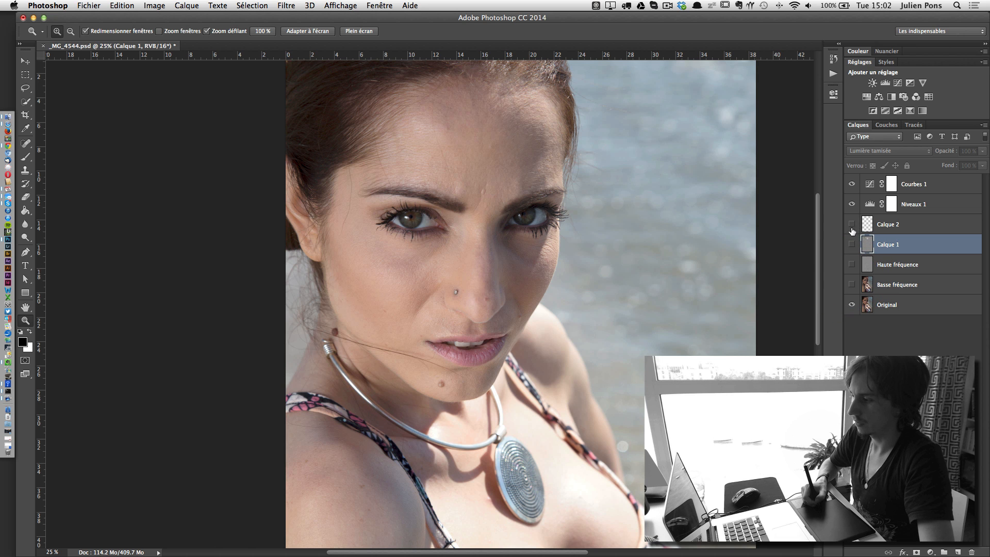
click(851, 186)
click(851, 186)
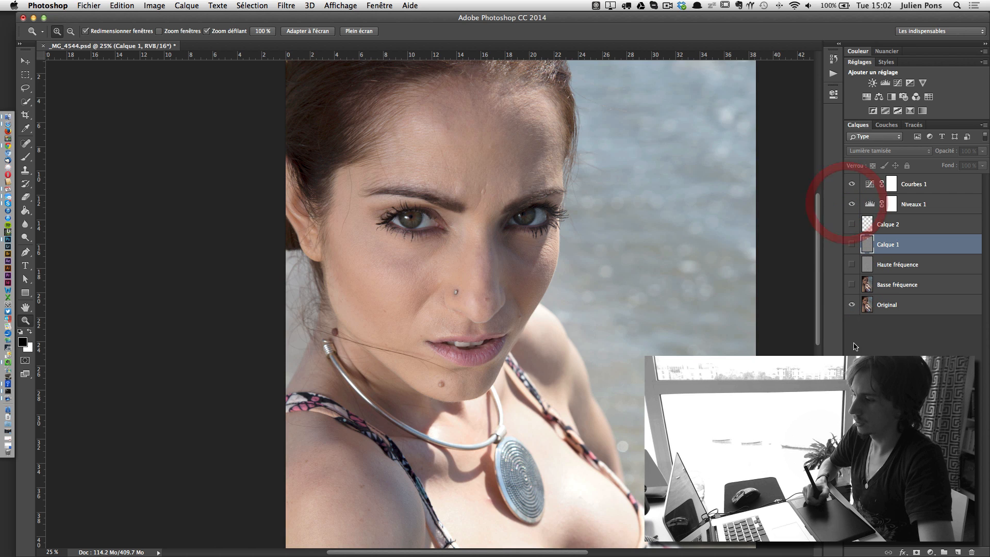
drag(853, 227, 852, 285)
Examine the skin around the eyes, nose and mouth up close with the retouching layers off and on
key(z)
click(461, 182)
click(469, 189)
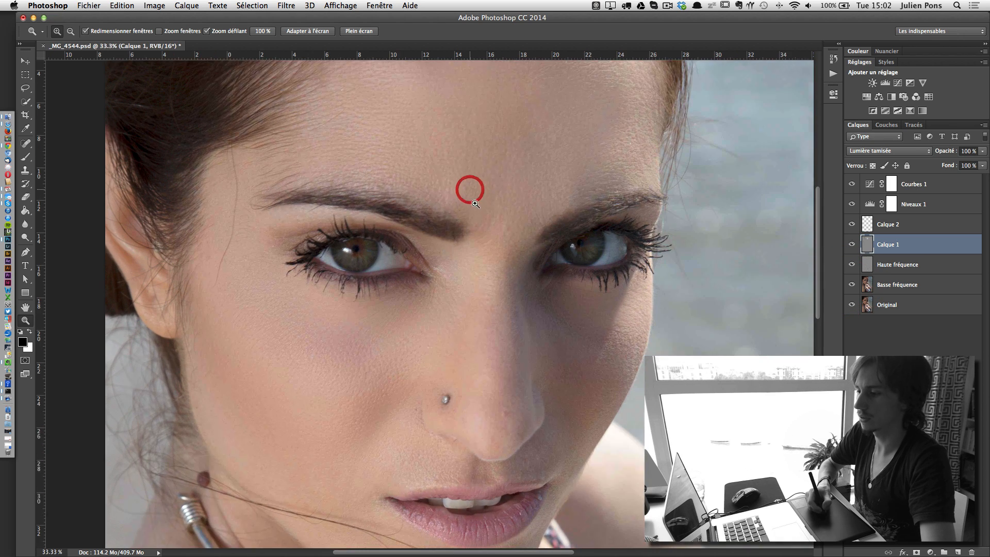
key(space)
drag(516, 229, 452, 176)
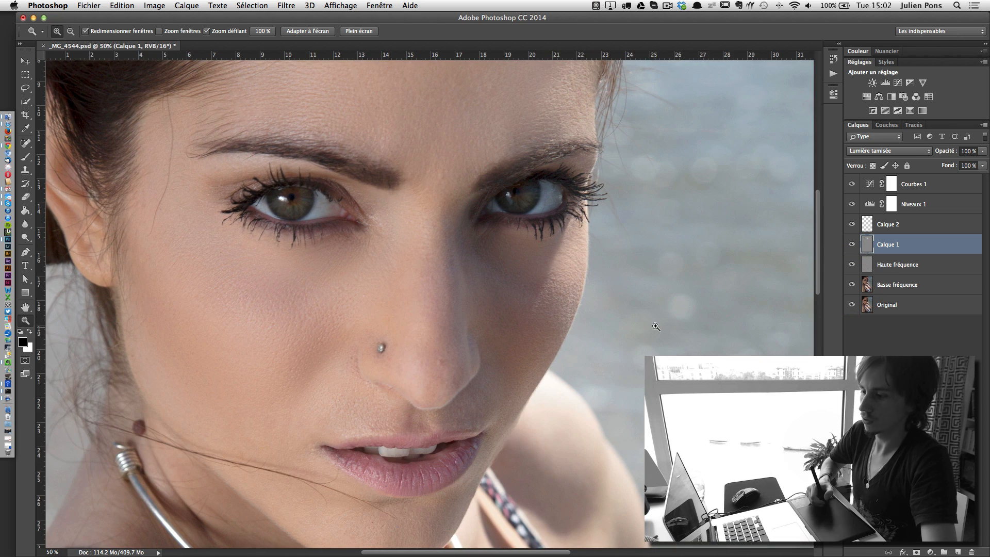
drag(853, 226, 853, 283)
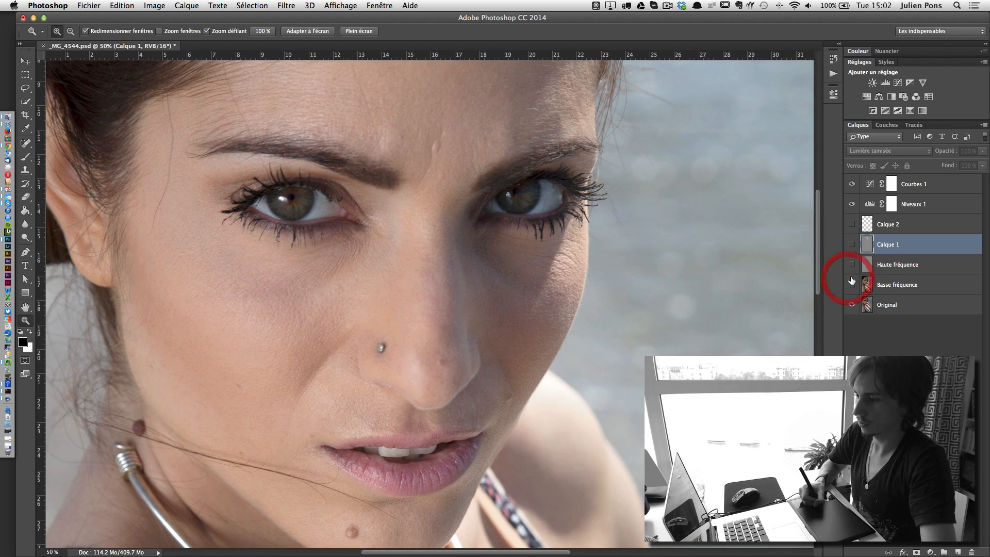
drag(855, 227, 853, 284)
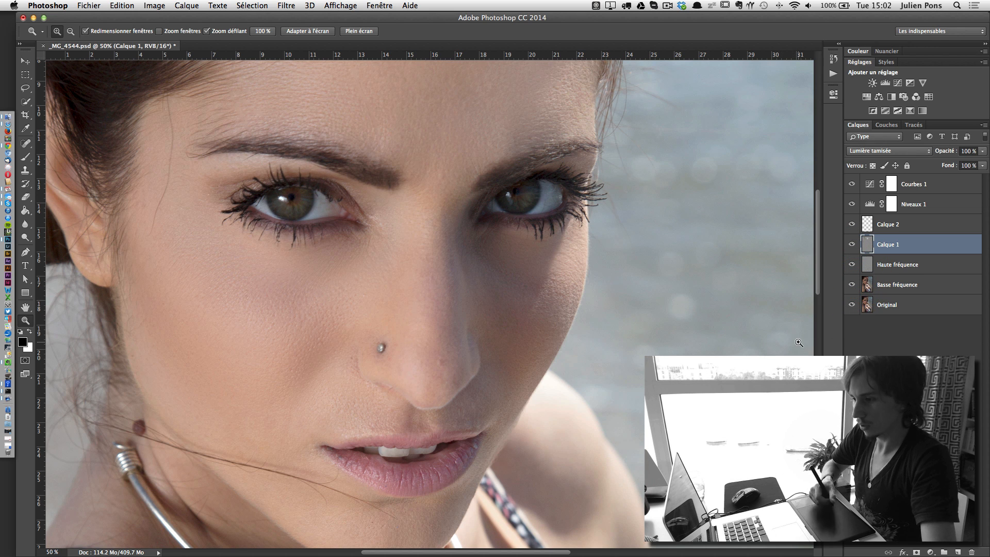
key(space)
drag(356, 207, 622, 235)
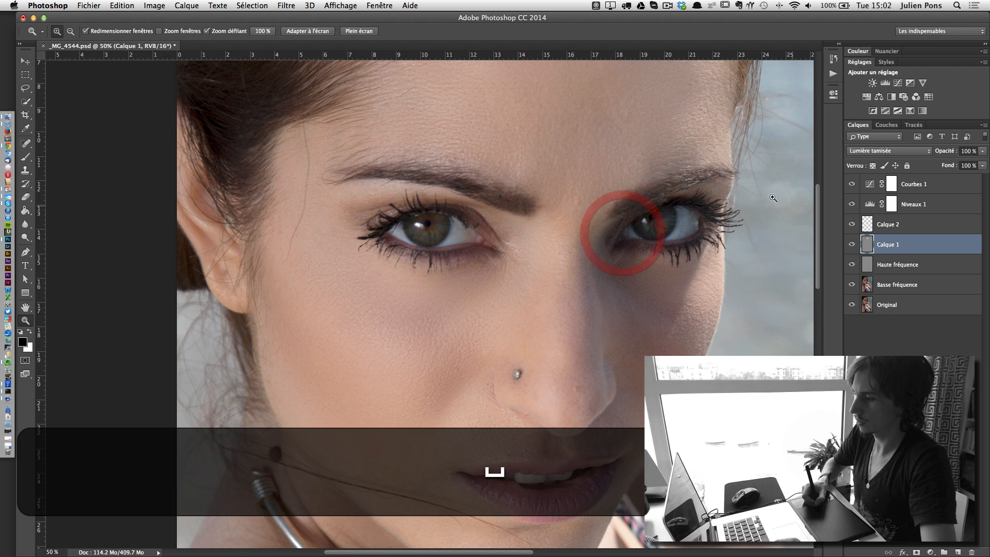
Try to heal the loose hair strand at the near temple on Calque 2
click(875, 230)
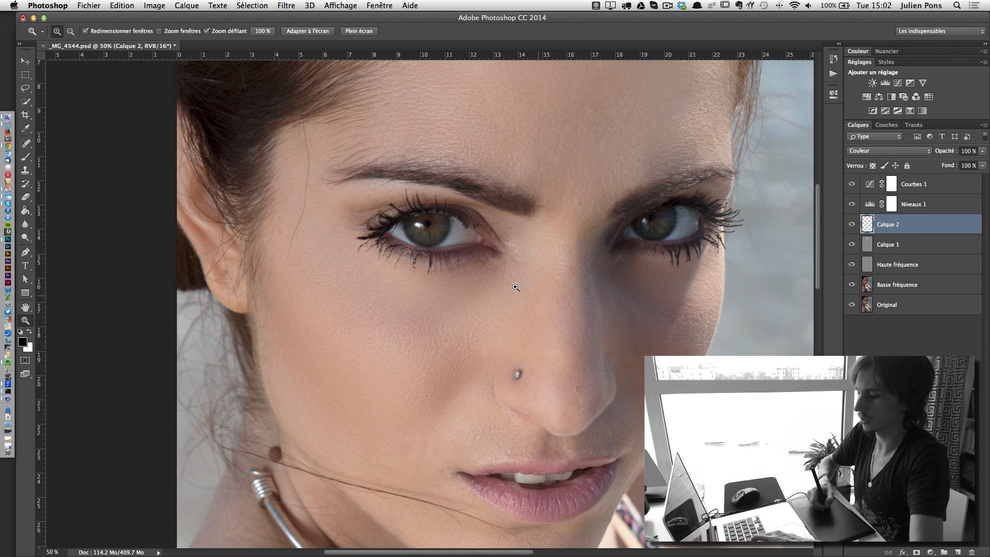
key(j)
drag(304, 126, 308, 152)
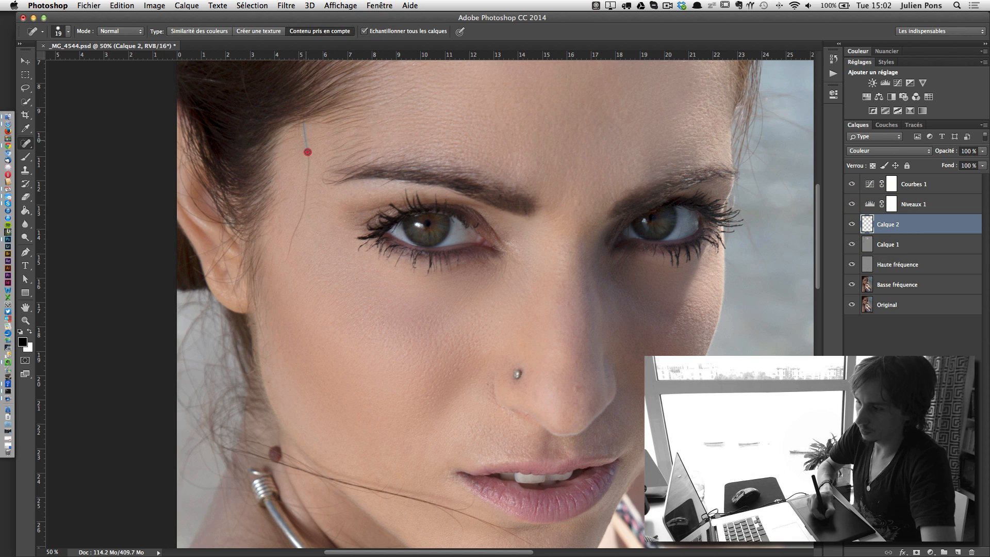
drag(291, 243, 284, 265)
click(305, 189)
key(super+z)
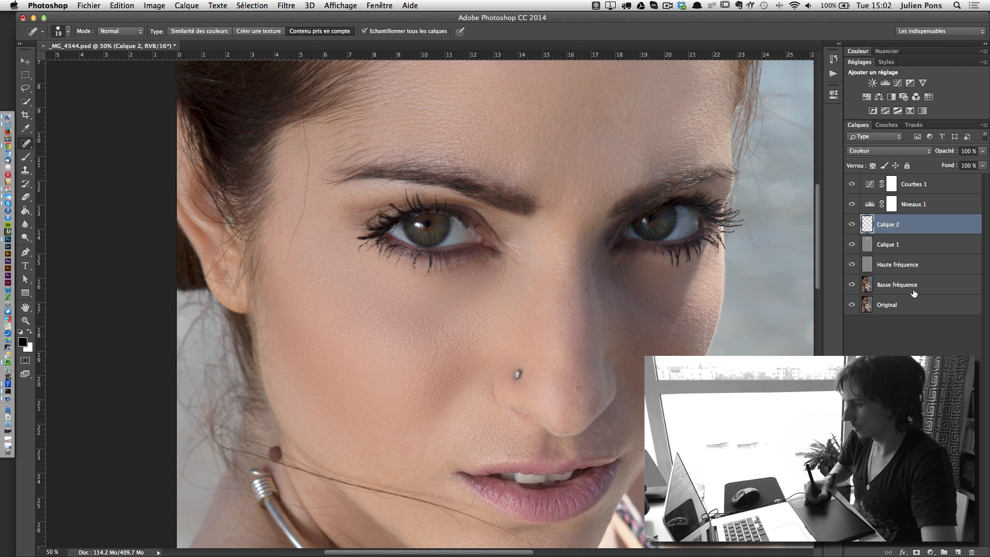
Try to heal the temple hair strand on Basse fréquence and Haute fréquence while sampling all layers
click(900, 285)
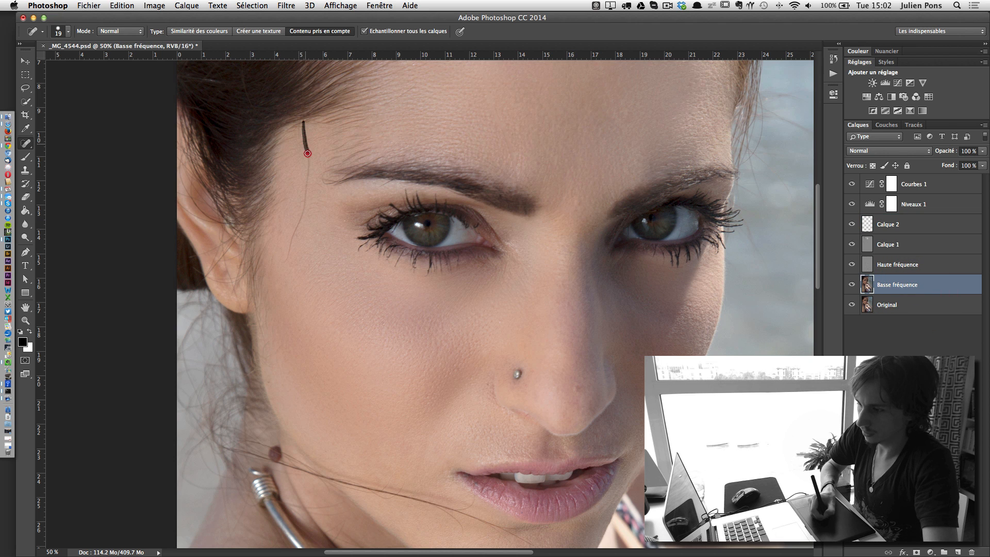
drag(307, 178, 282, 264)
click(922, 305)
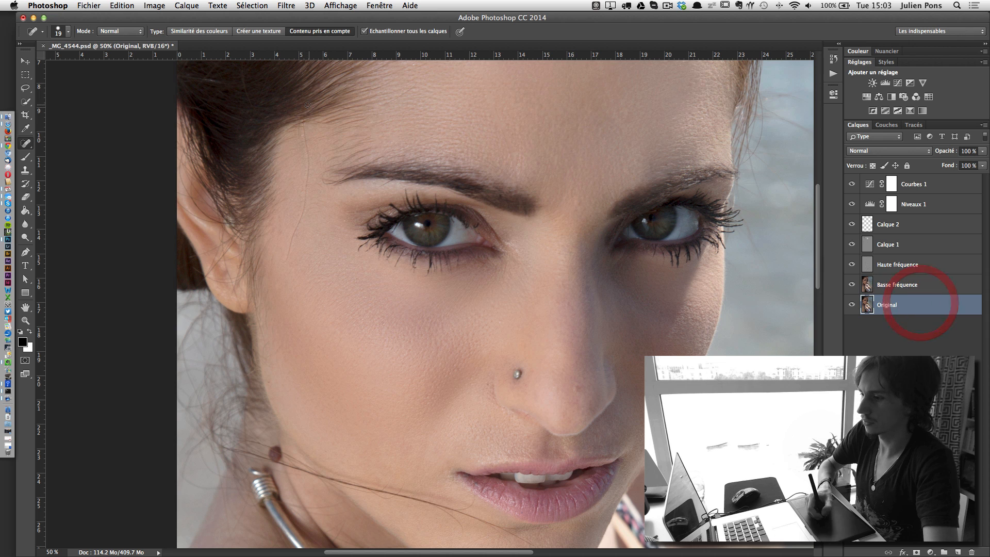
click(933, 265)
mouse_move(304, 123)
mouse_down()
mouse_move(306, 185)
mouse_move(284, 260)
mouse_up()
key(alt+super+z)
key(alt+super+z)
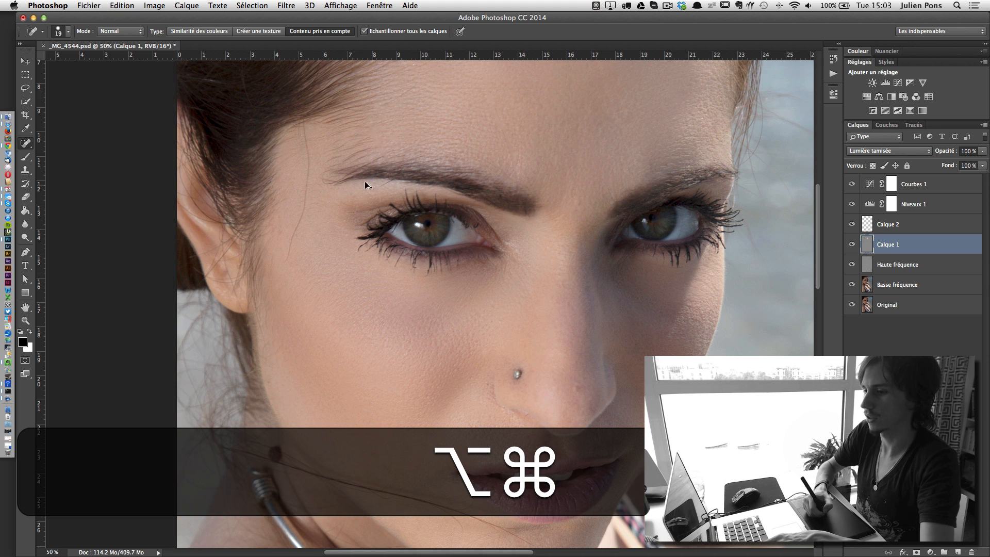
Turn off sampling of all layers and heal the temple hair strand on Basse fréquence and on Haute fréquence
click(402, 32)
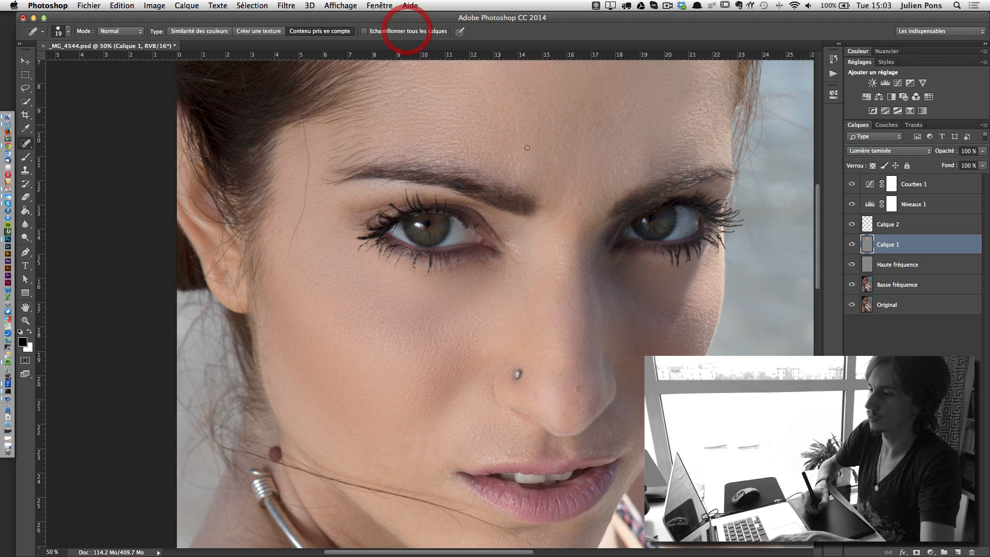
click(892, 283)
mouse_move(303, 123)
mouse_down()
mouse_move(303, 203)
mouse_move(282, 264)
mouse_up()
click(933, 267)
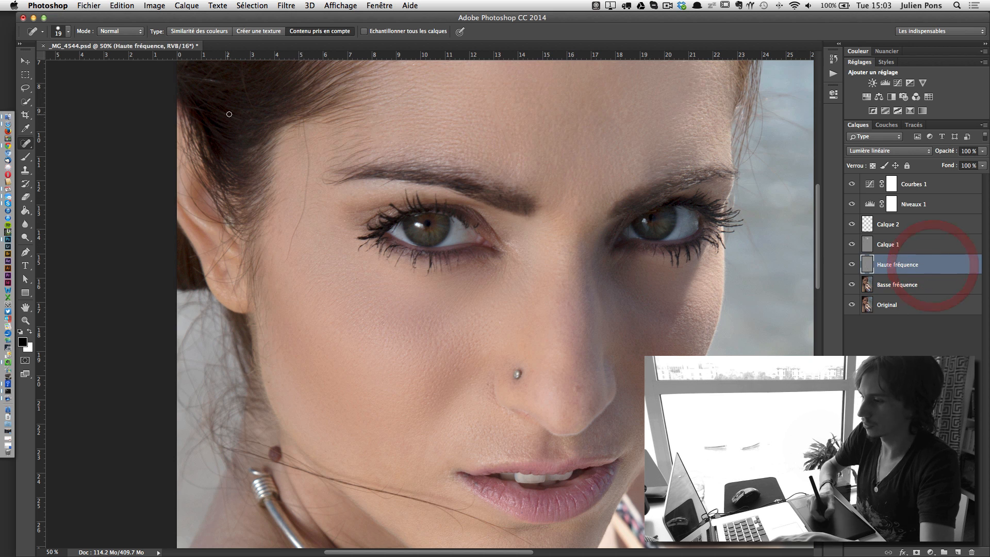
mouse_move(303, 122)
mouse_down()
mouse_move(307, 180)
mouse_move(283, 262)
mouse_up()
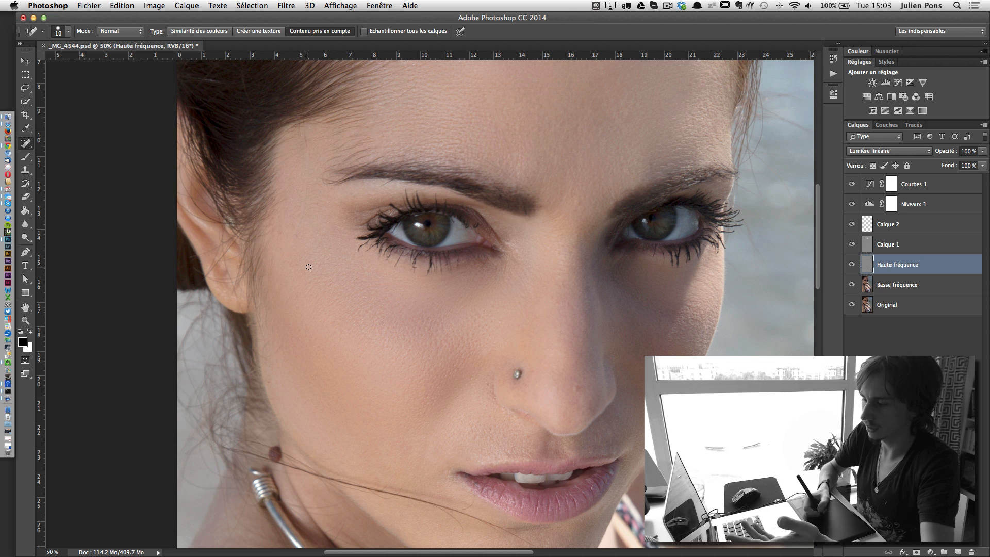
click(309, 149)
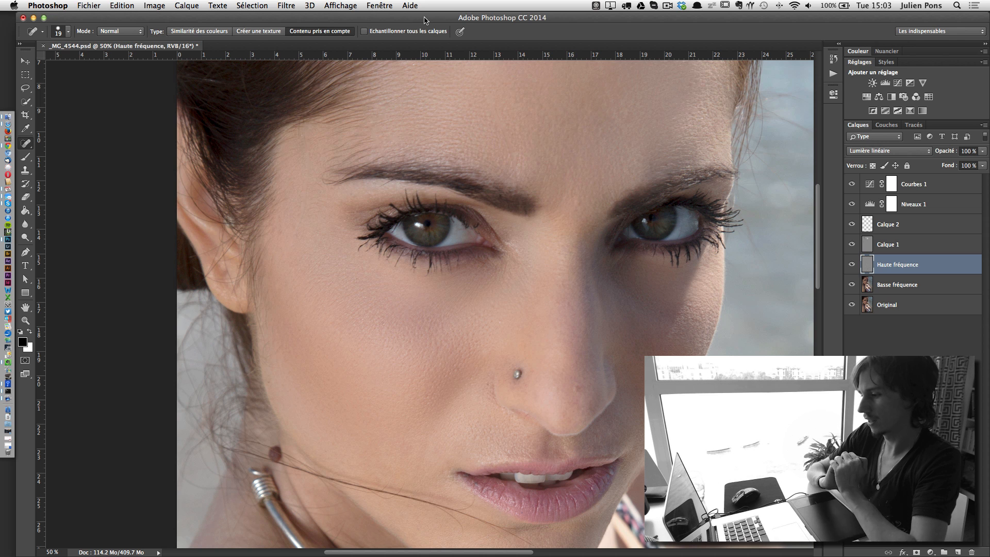
Review the face after the hair removal, toggling Calque 2 through Basse fréquence to compare it with the original
key(space)
drag(485, 232, 321, 156)
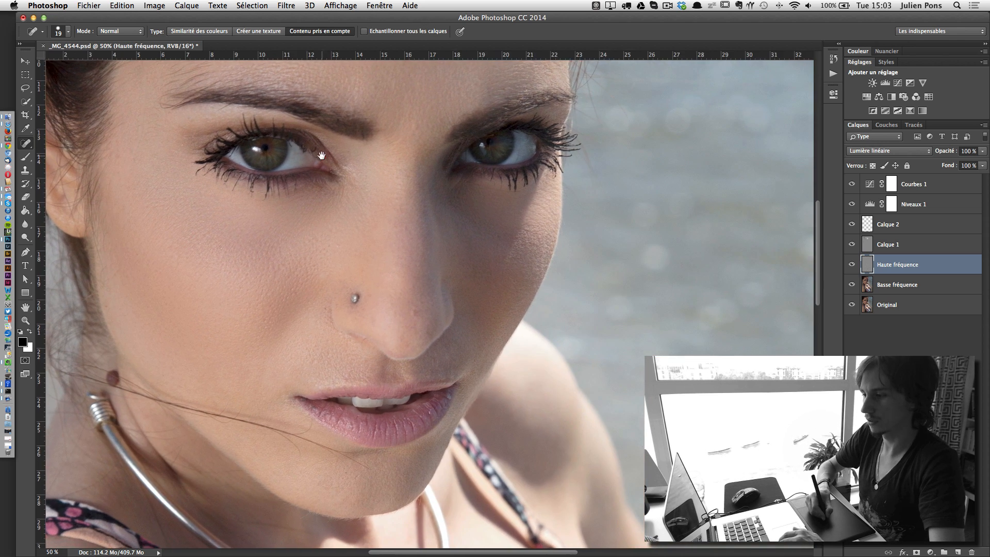
key(super+minus)
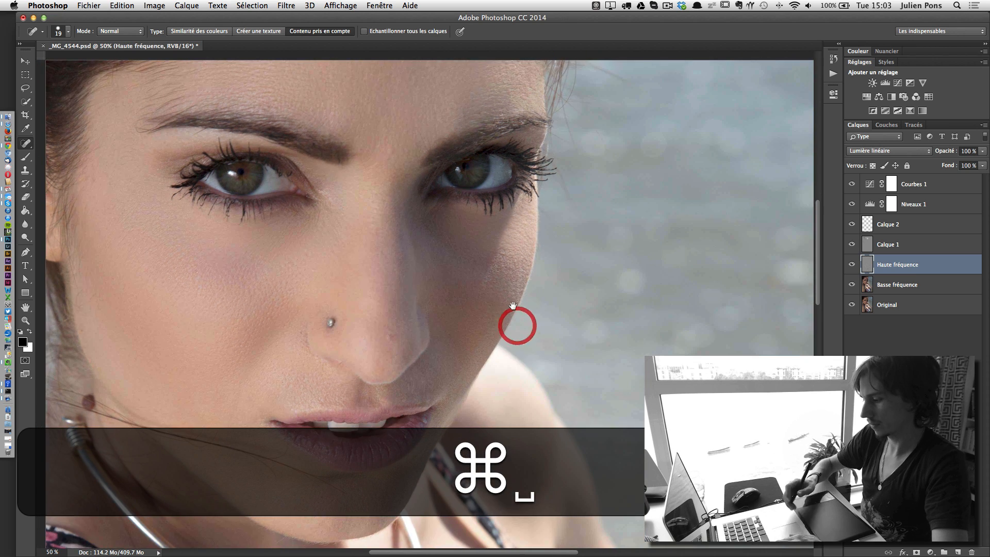
key(super+space)
mouse_move(483, 236)
mouse_down()
mouse_move(440, 212)
mouse_move(462, 218)
mouse_up()
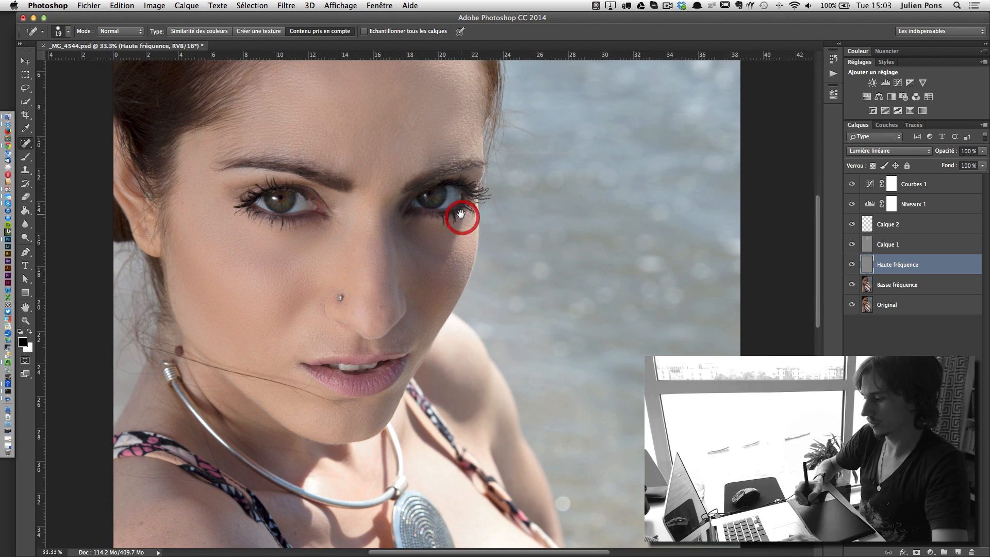
click(25, 320)
click(222, 257)
drag(233, 242, 246, 256)
key(space)
drag(400, 230, 356, 221)
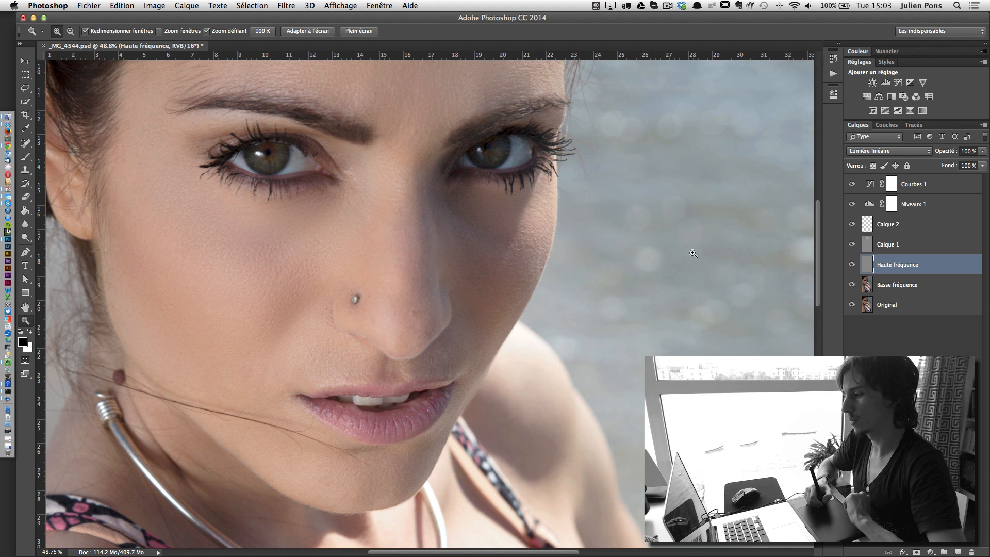
drag(852, 233, 852, 284)
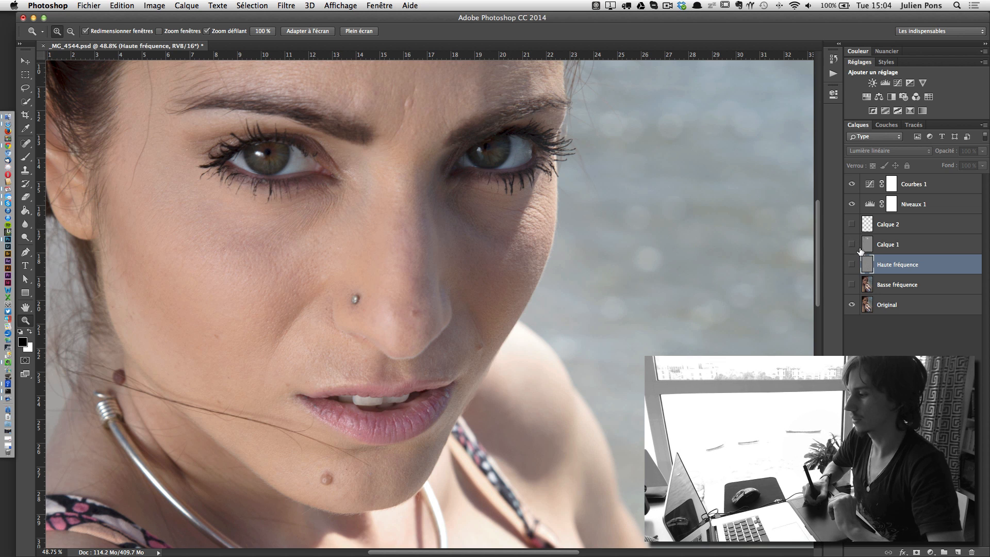
mouse_move(852, 227)
mouse_down()
mouse_move(851, 281)
mouse_move(865, 295)
mouse_up()
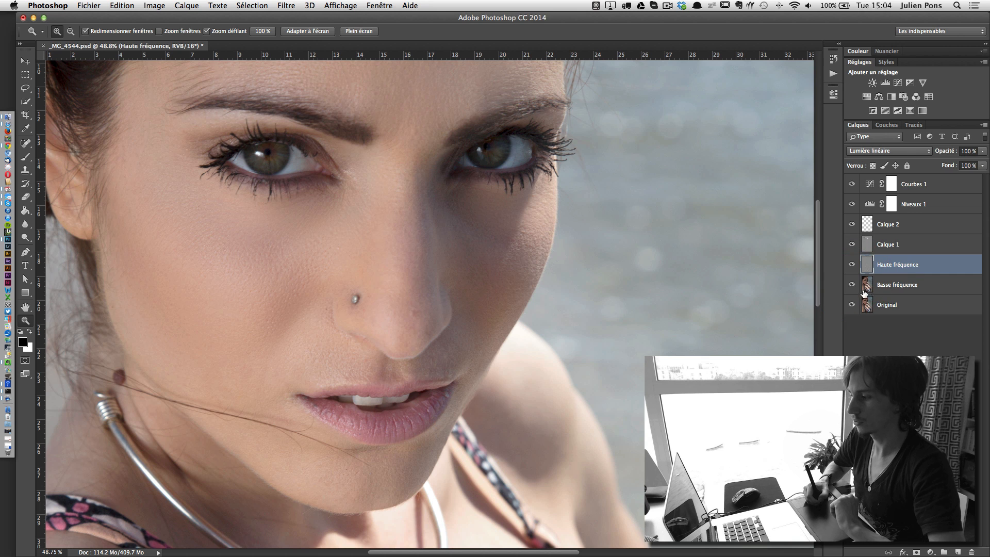
Isolate Basse fréquence, then reshow Courbes 1, Niveaux 1 and Haute fréquence to review what each frequency layer contributes
alt+click(851, 285)
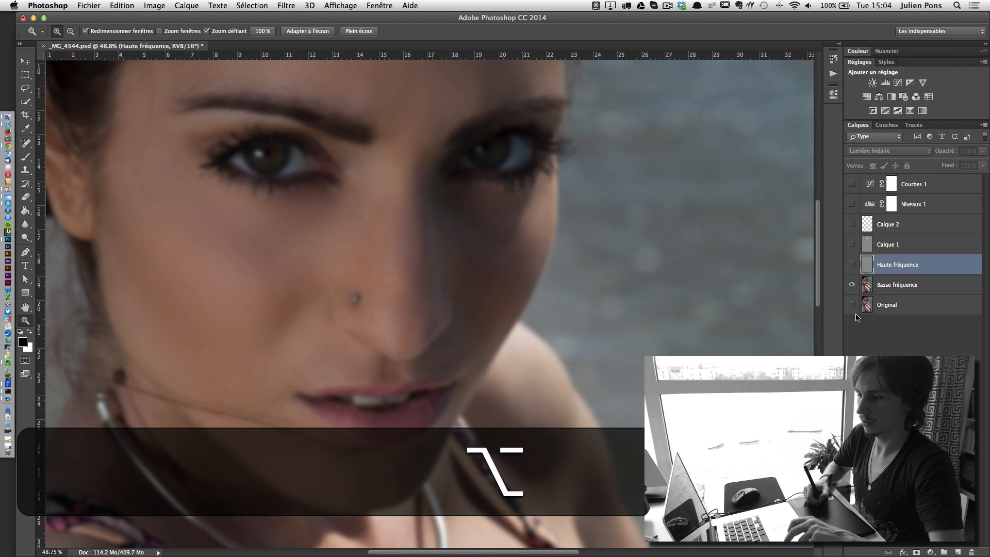
click(852, 184)
click(852, 204)
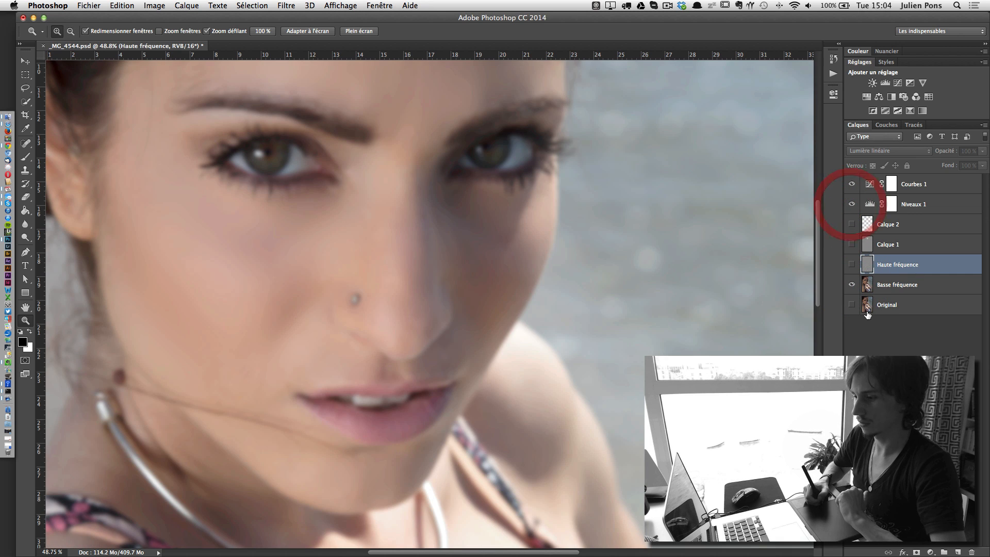
click(851, 265)
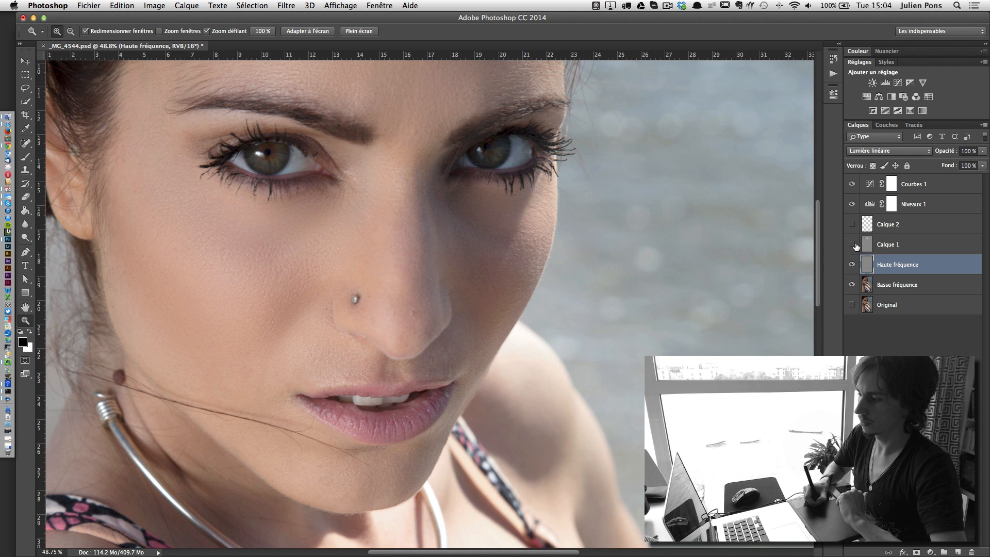
Toggle Calque 1 to judge its light correction on the forehead, then show Calque 2 to review the color correction
click(852, 244)
key(space)
drag(686, 170, 688, 323)
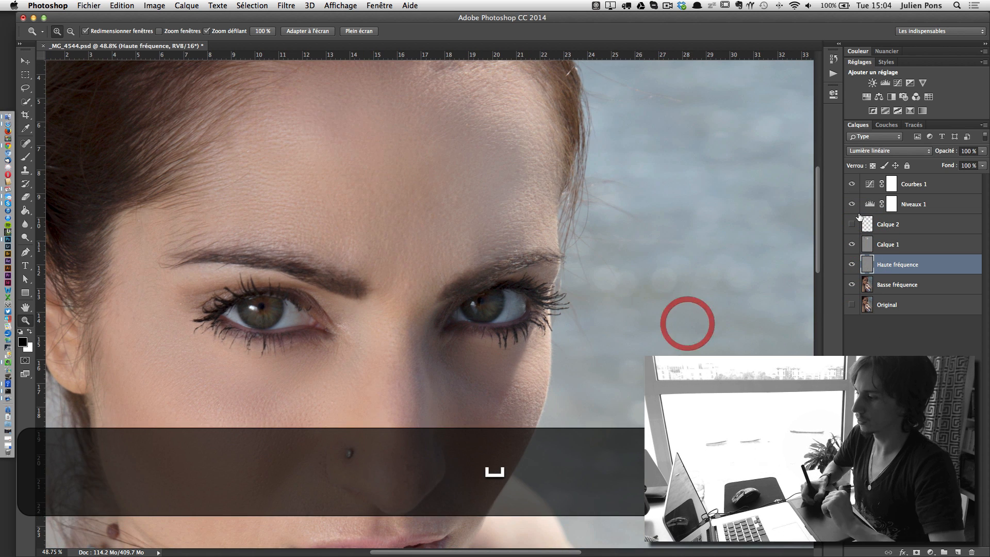
click(851, 244)
click(851, 244)
click(851, 244)
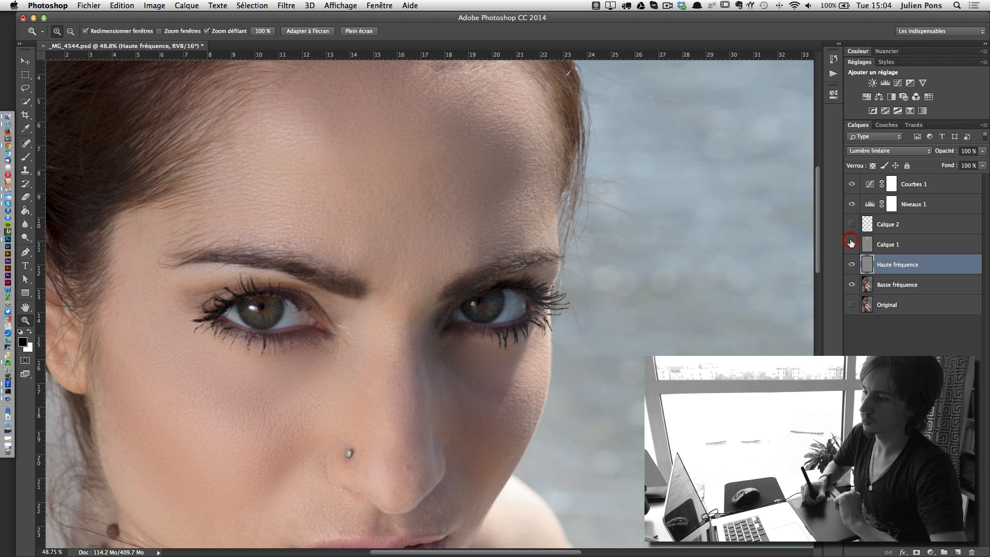
click(852, 243)
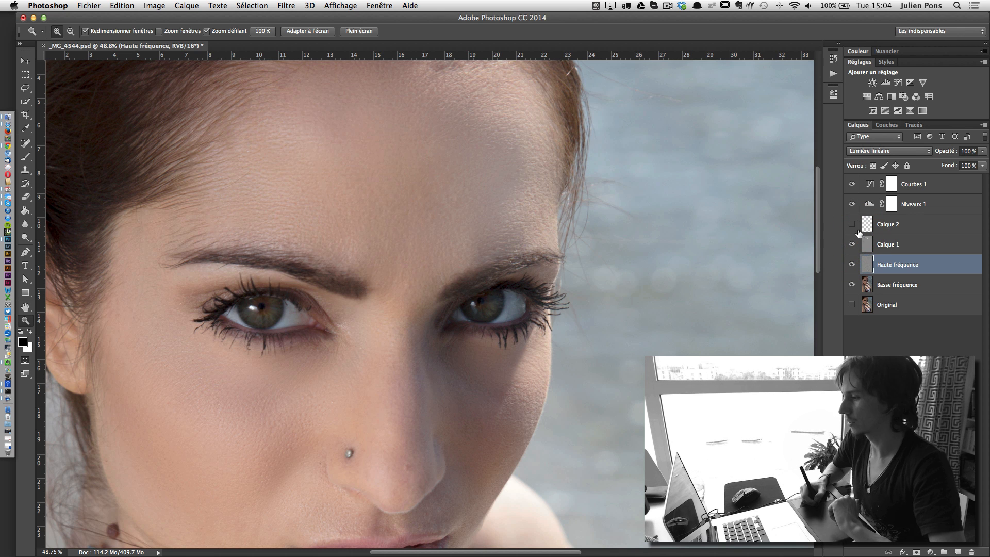
click(852, 224)
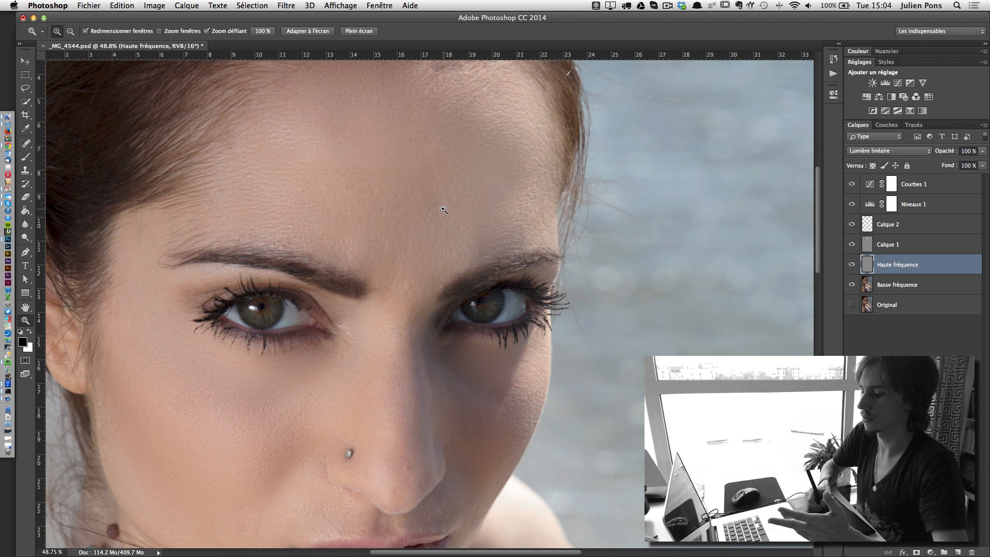
Delete all layers from Basse fréquence up to Courbes 1 and show the remaining Original layer
key(super+minus)
key(super+minus)
key(super+space)
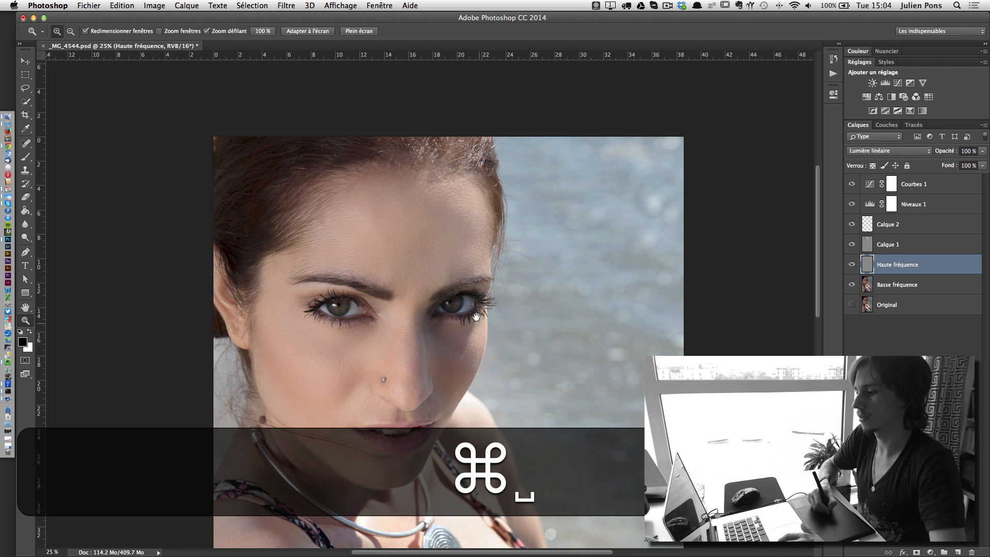
drag(479, 326, 459, 254)
key(super+equal)
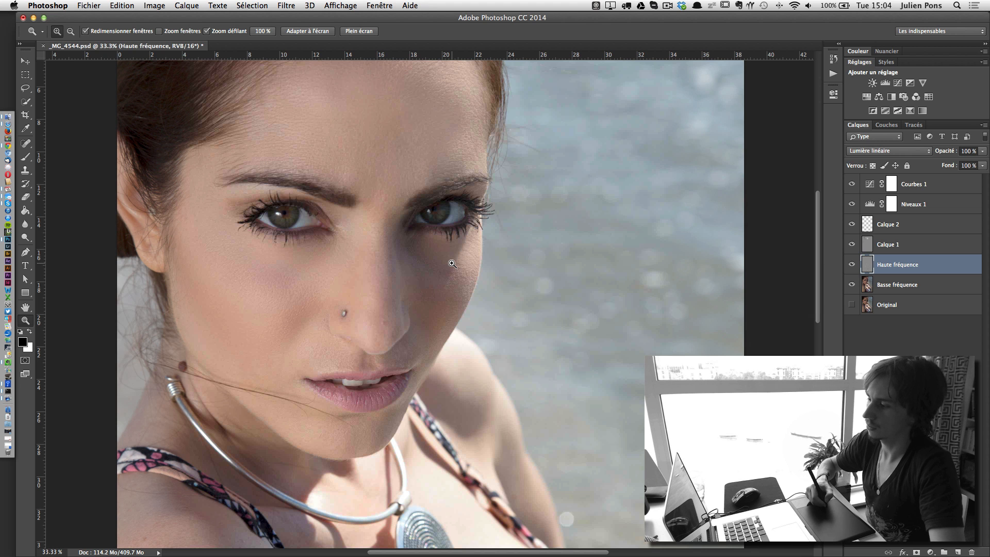
click(900, 288)
shift+click(939, 186)
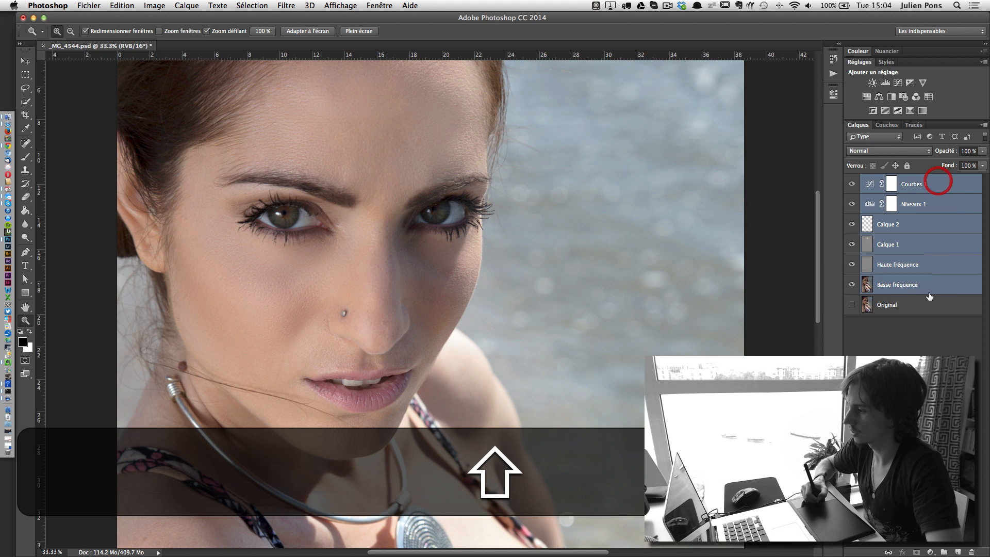
drag(922, 195, 970, 551)
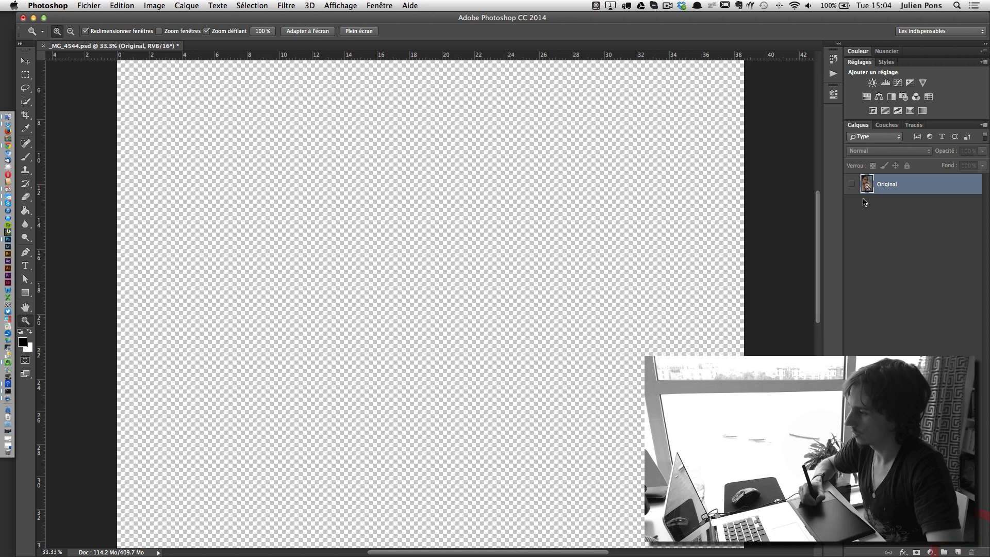
click(852, 184)
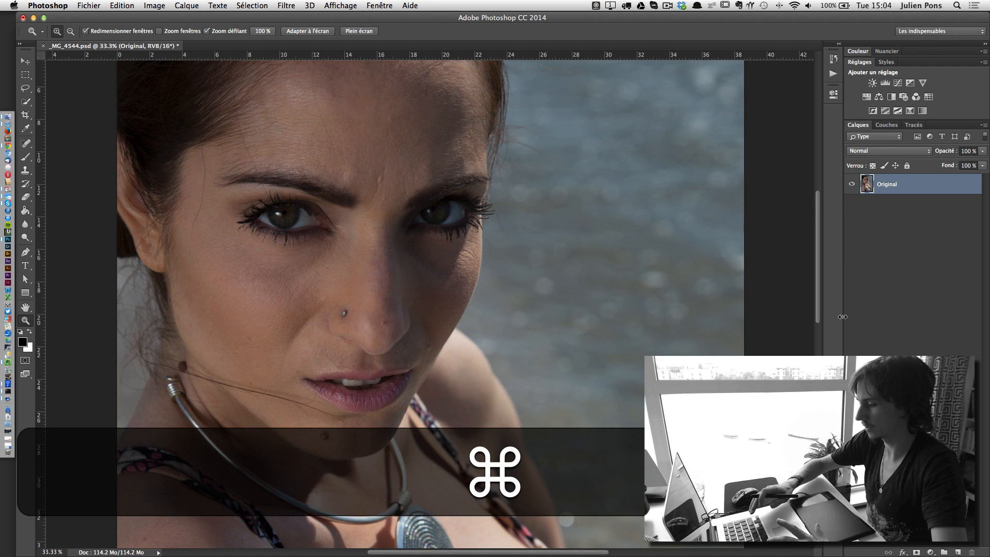
Convert the document's color depth to 8 bits per channel
key(super+minus)
click(154, 6)
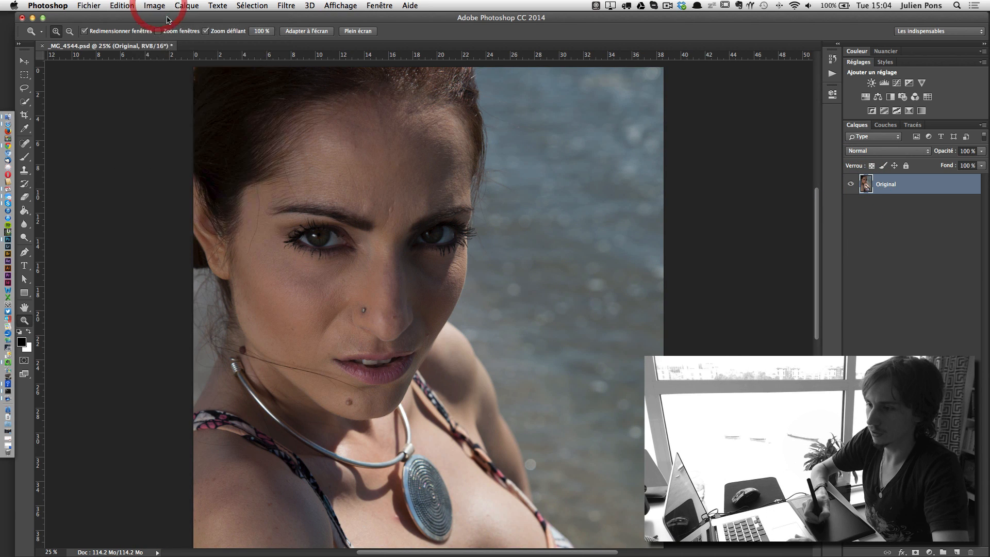
mouse_move(216, 18)
click(355, 105)
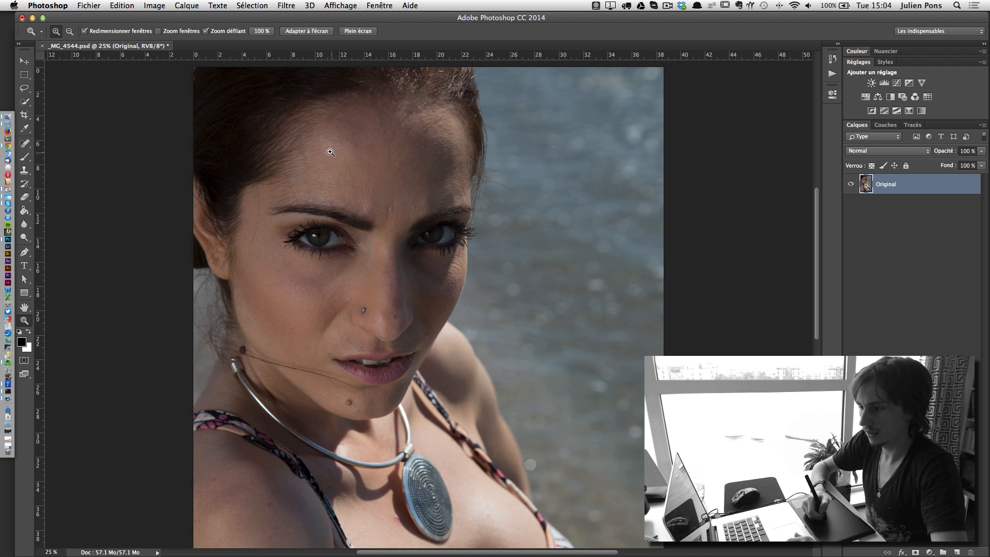
click(155, 6)
click(154, 6)
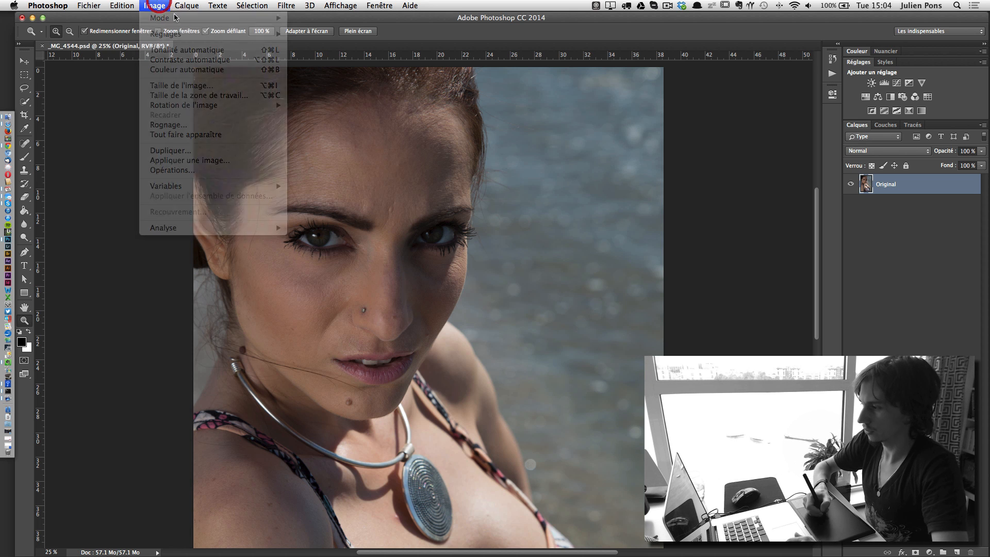
Duplicate the Original layer twice, naming the middle copy Basse fréquence and the uppermost copy Haute fréquence
key(super+j)
key(super+j)
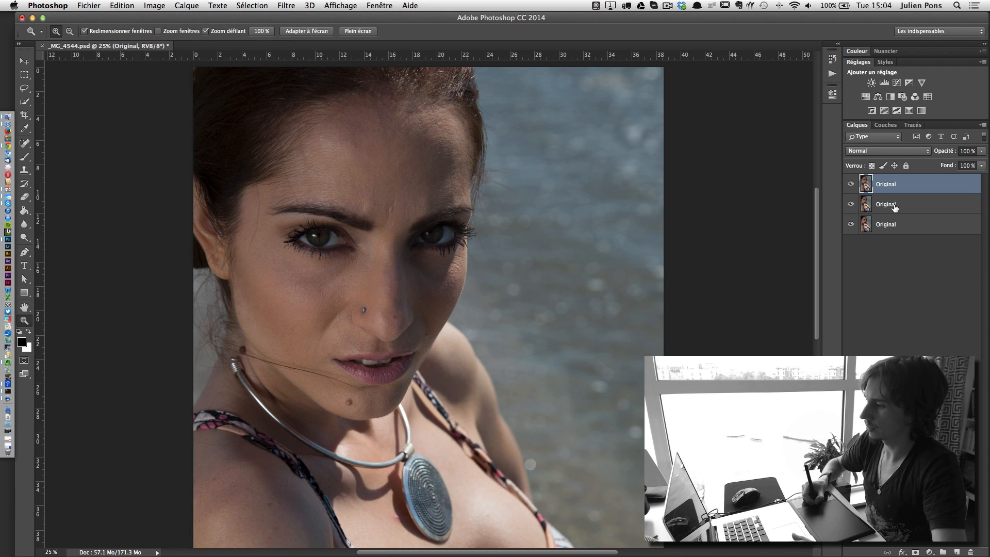
double_click(899, 204)
text(Basse fréquence)
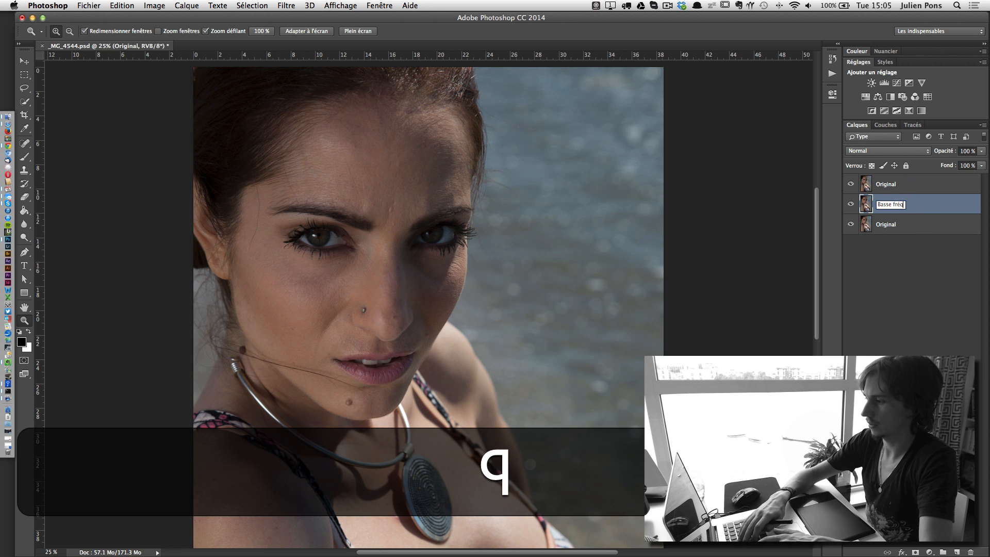
key(Return)
double_click(887, 180)
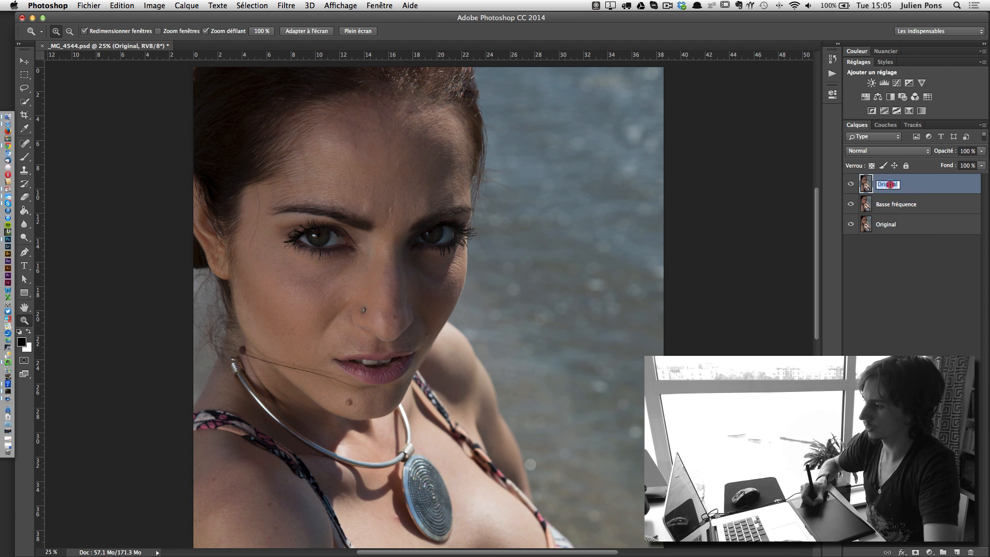
text(Haute fréquence)
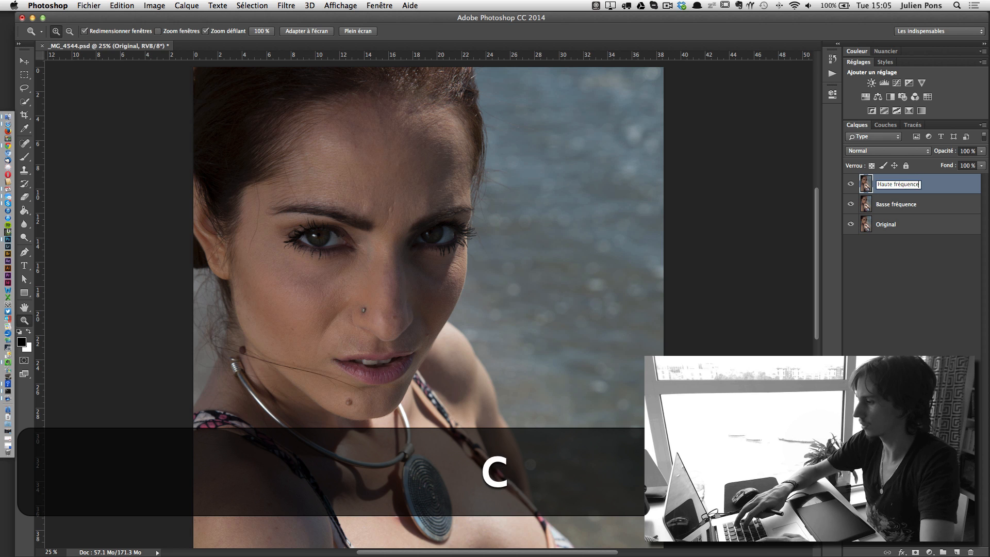
key(Return)
Hide the Original layer and apply a Gaussian blur (Flou gaussien) with radius 7 to Basse fréquence
click(850, 224)
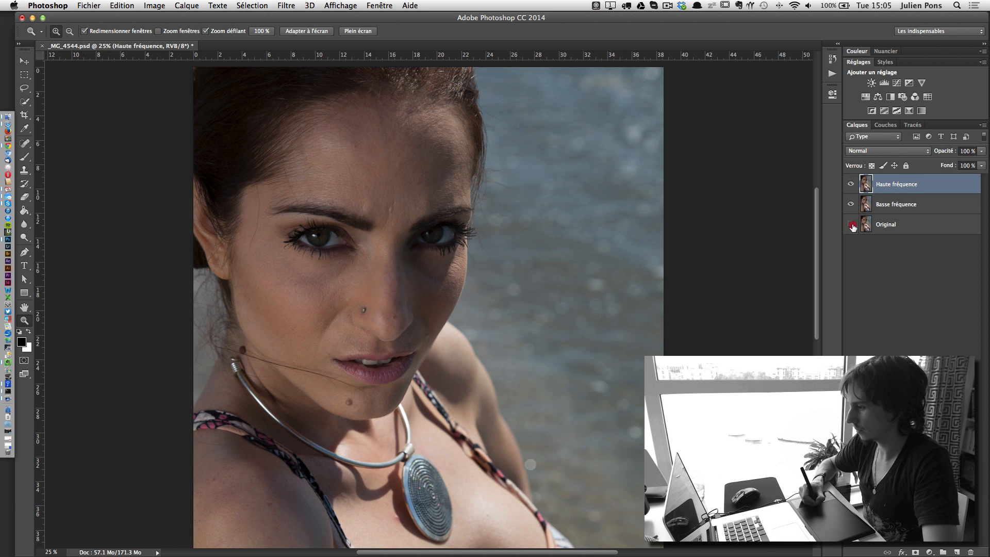
click(894, 206)
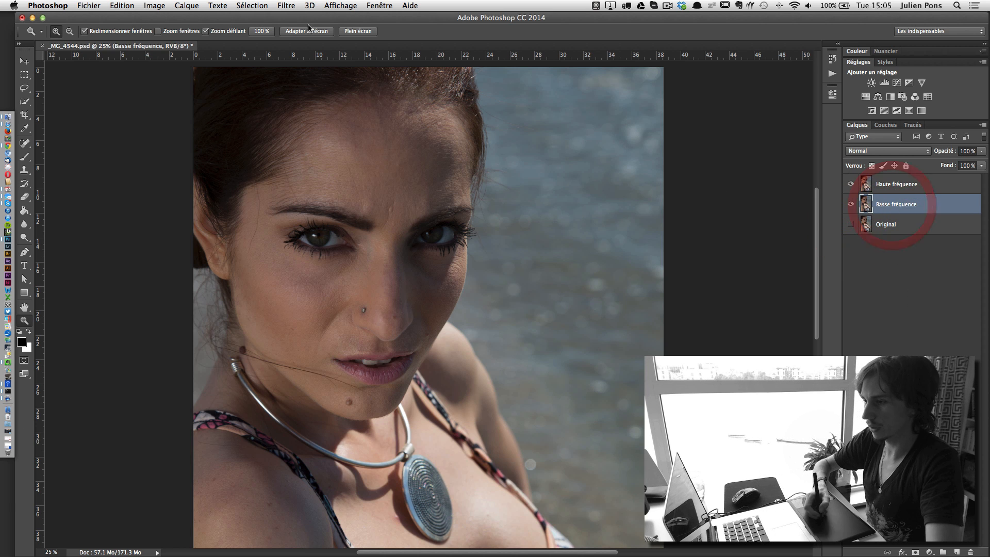
click(286, 6)
click(429, 150)
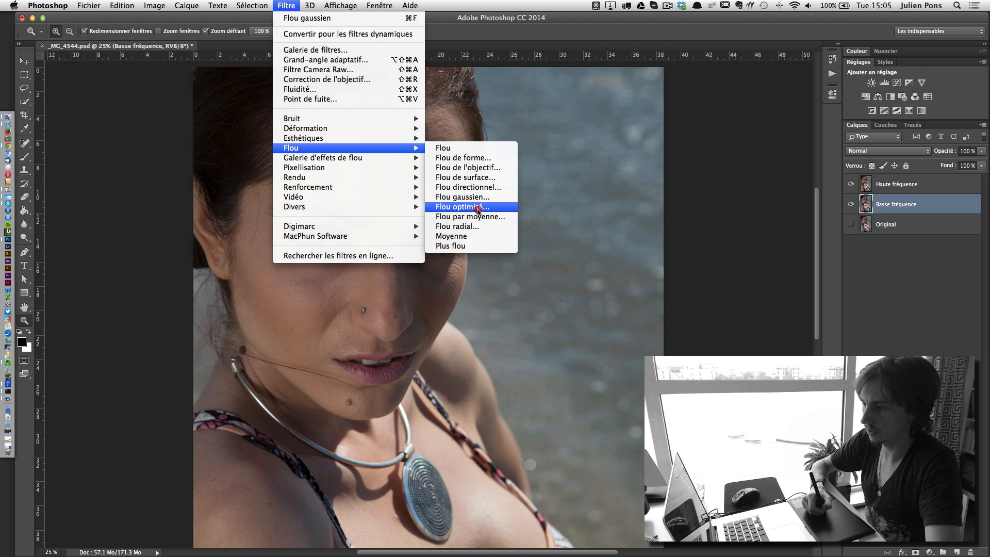
click(477, 197)
text(7)
key(shift+Return)
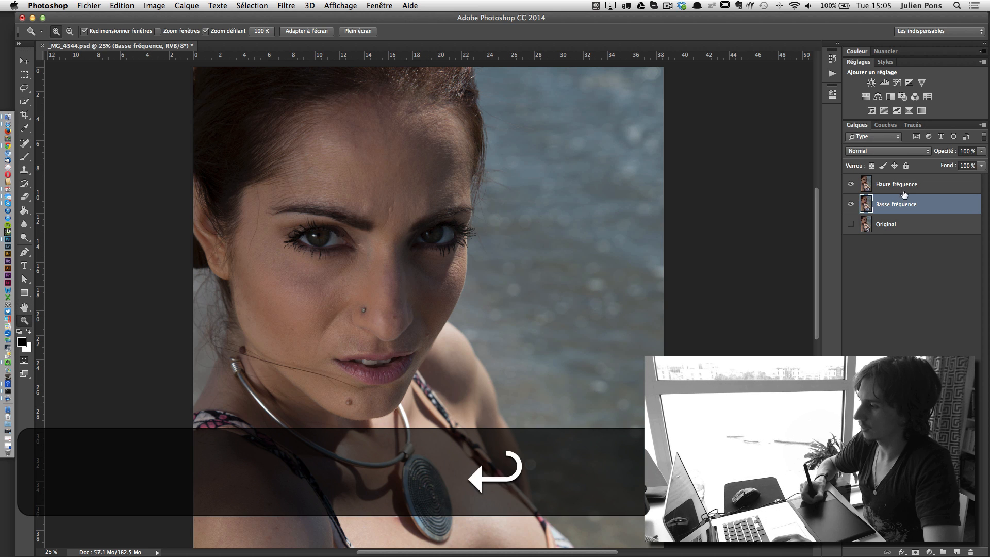
Apply the Basse fréquence layer's image to Haute fréquence using Soustraction, scale 1 and offset 128, without inversion
click(905, 184)
click(154, 5)
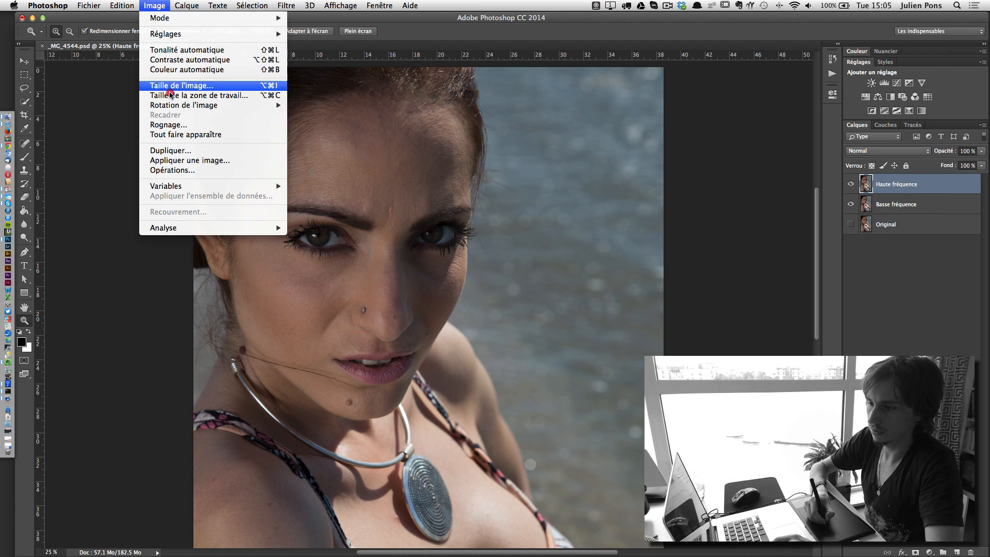
click(181, 162)
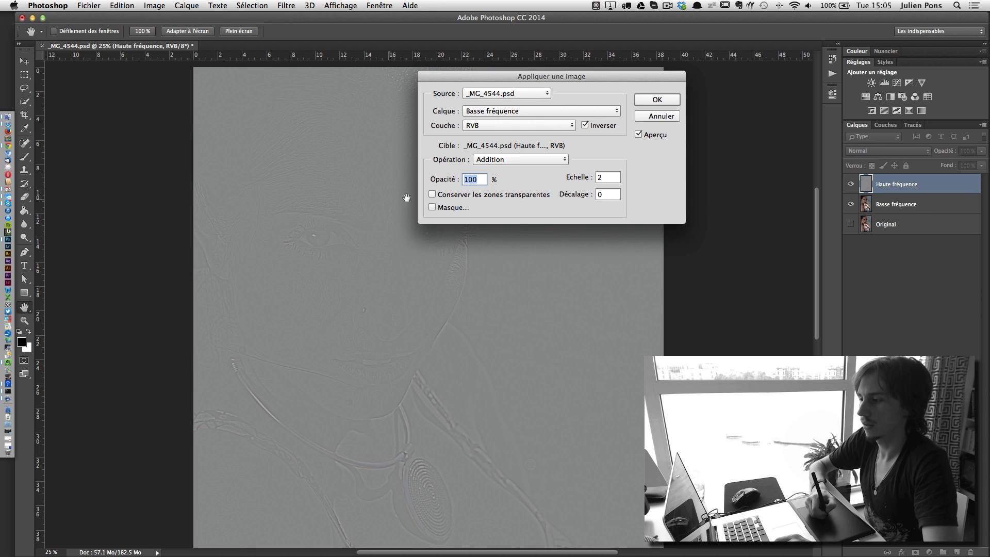
click(557, 160)
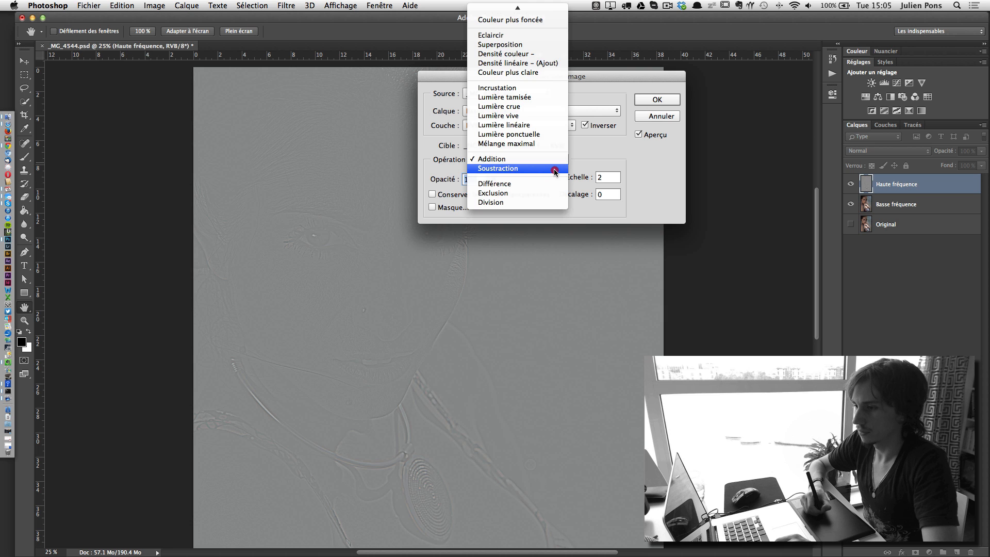
click(554, 170)
double_click(614, 193)
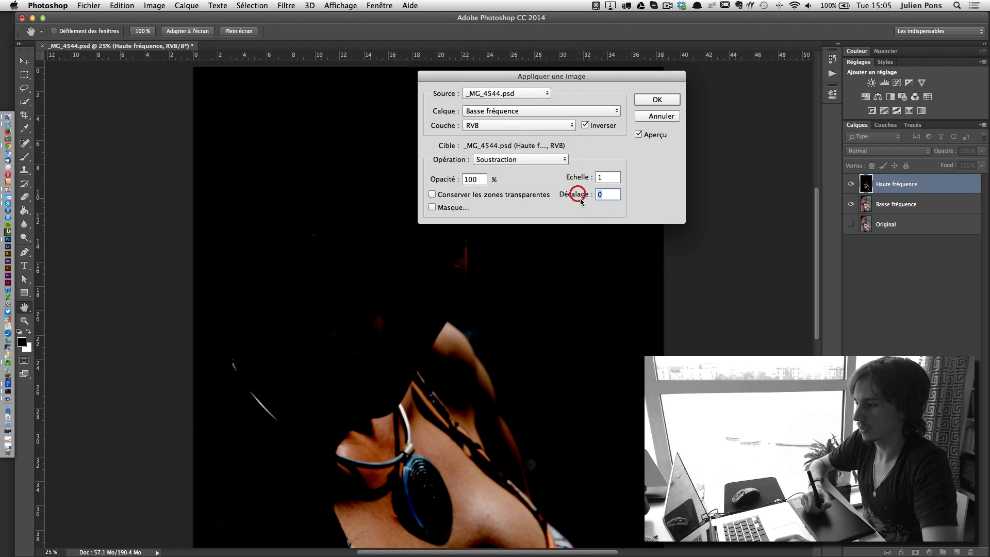
text(128)
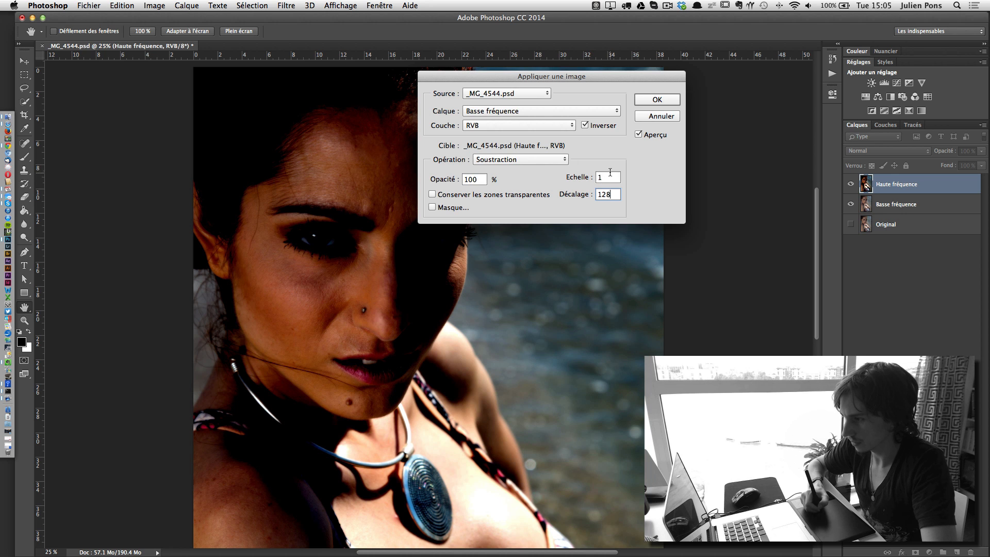
click(592, 128)
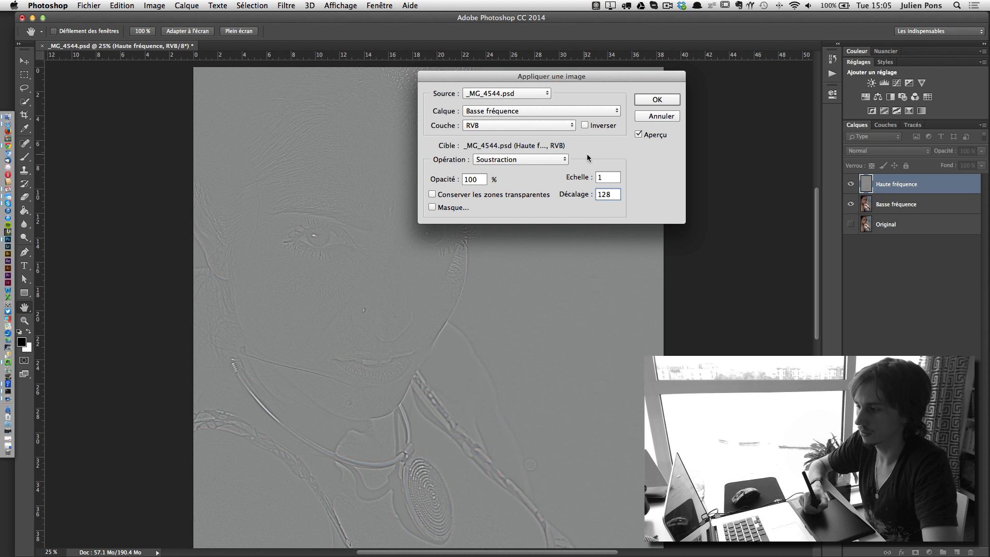
drag(609, 178, 550, 187)
click(608, 194)
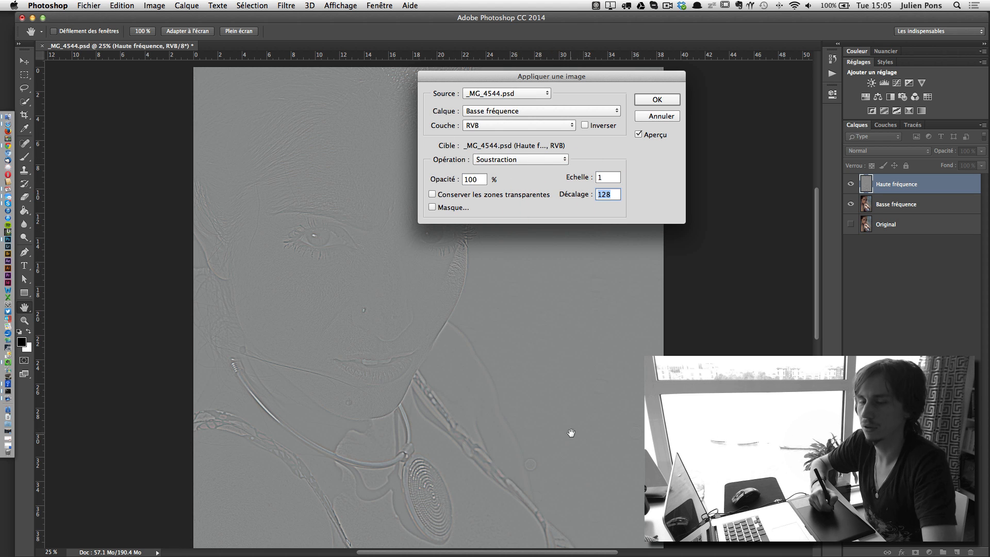
click(657, 100)
Set the Haute fréquence layer's blend mode to Lumière linéaire and compare the result with the Original layer
click(903, 151)
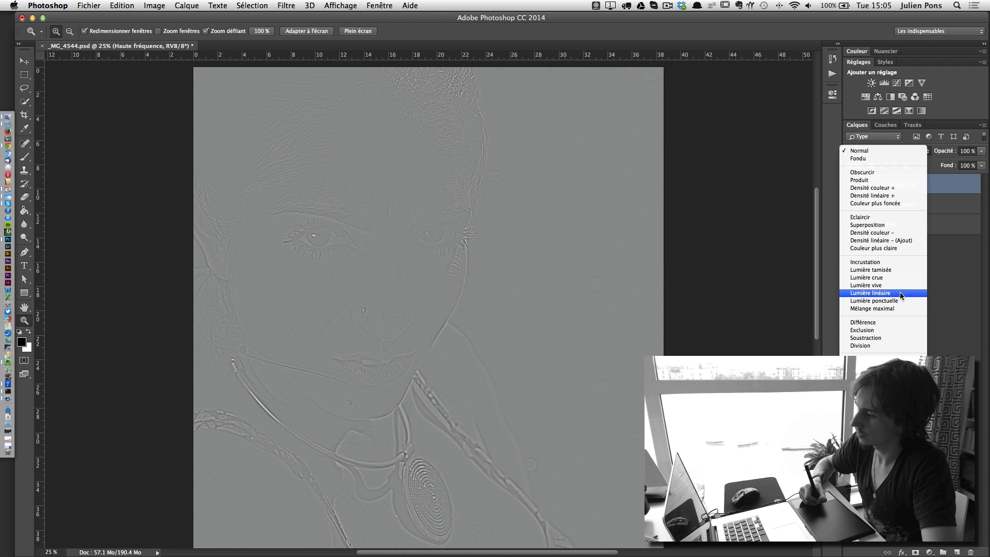
click(898, 293)
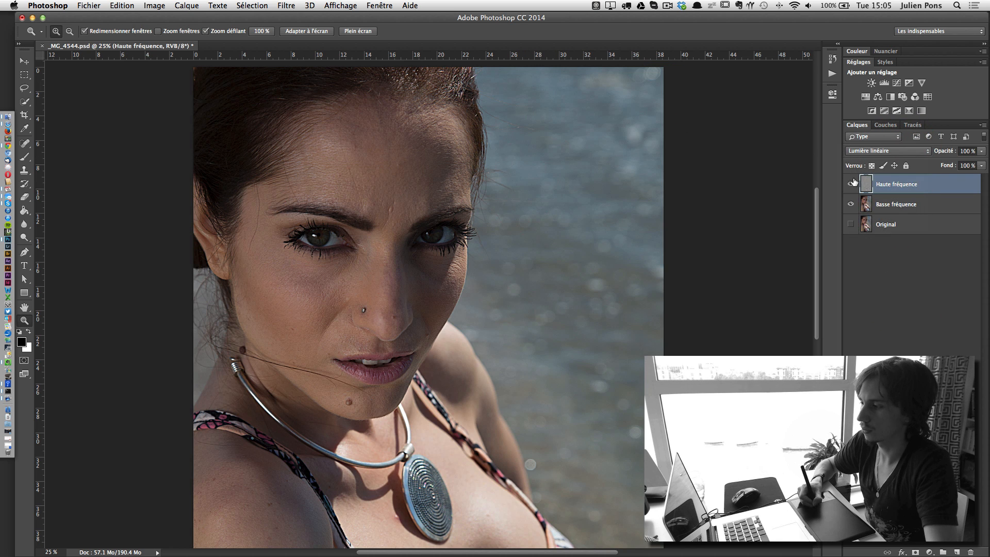
alt+click(850, 224)
alt+click(851, 225)
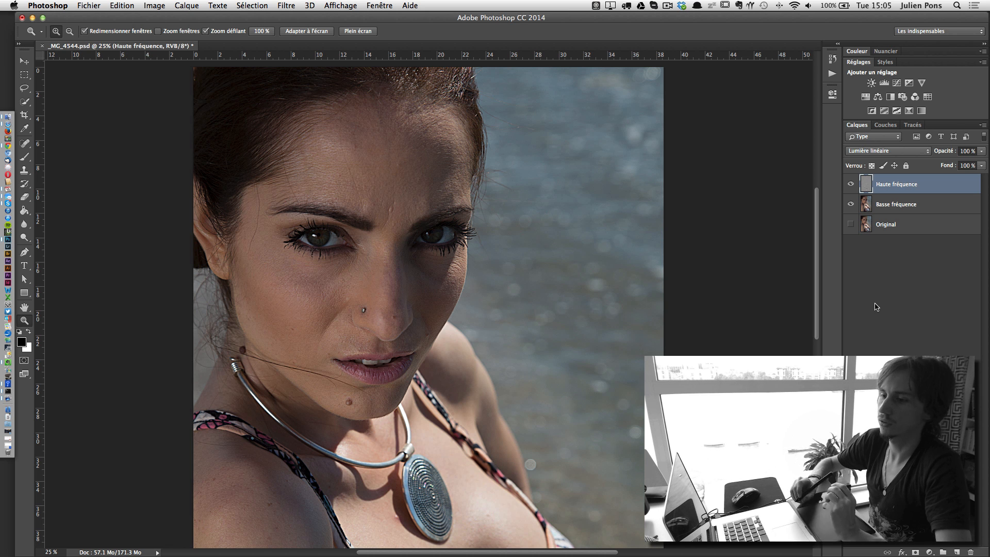
Switch to Safari, show the trainer's Tuto.com courses for all software, and browse the list in an enlarged window
click(8, 127)
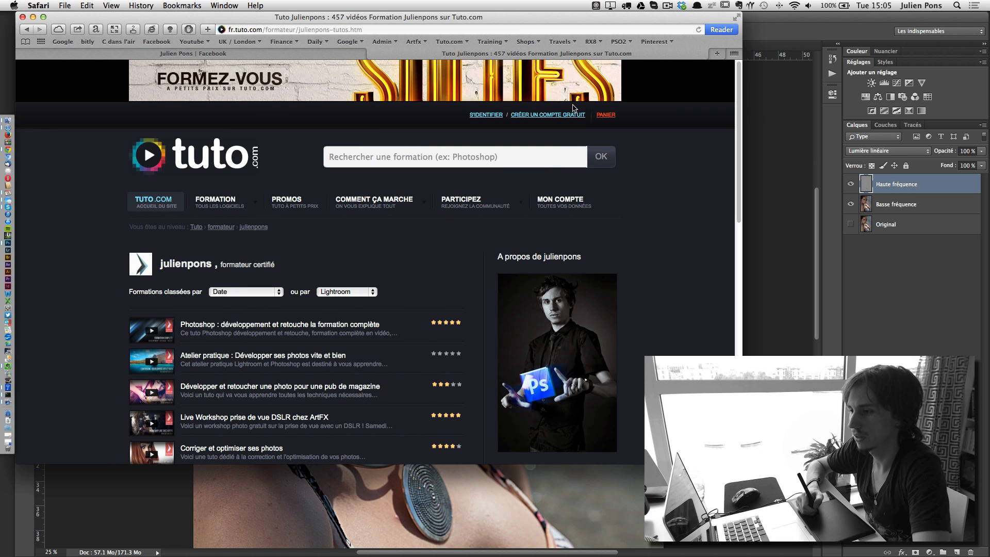
click(495, 157)
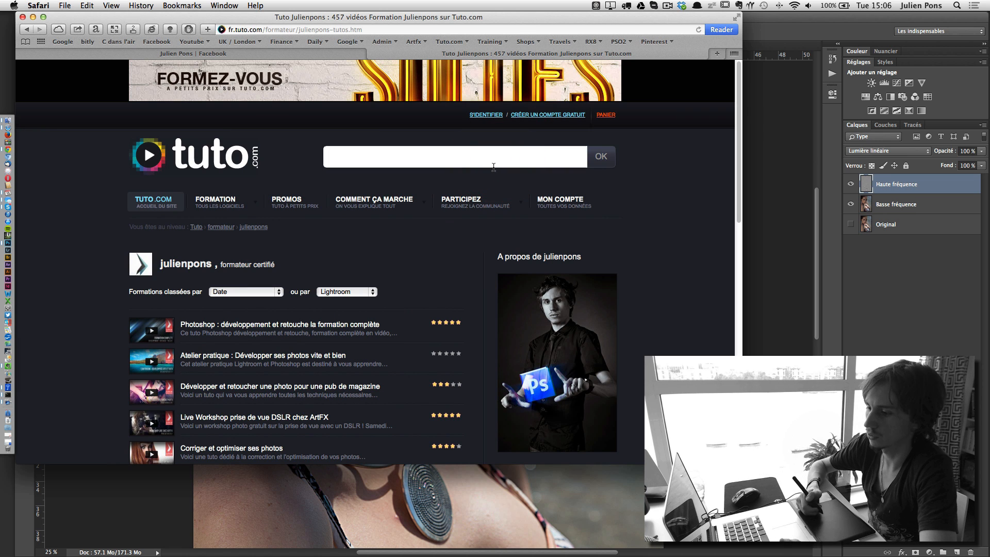
text(julienpons)
key(Return)
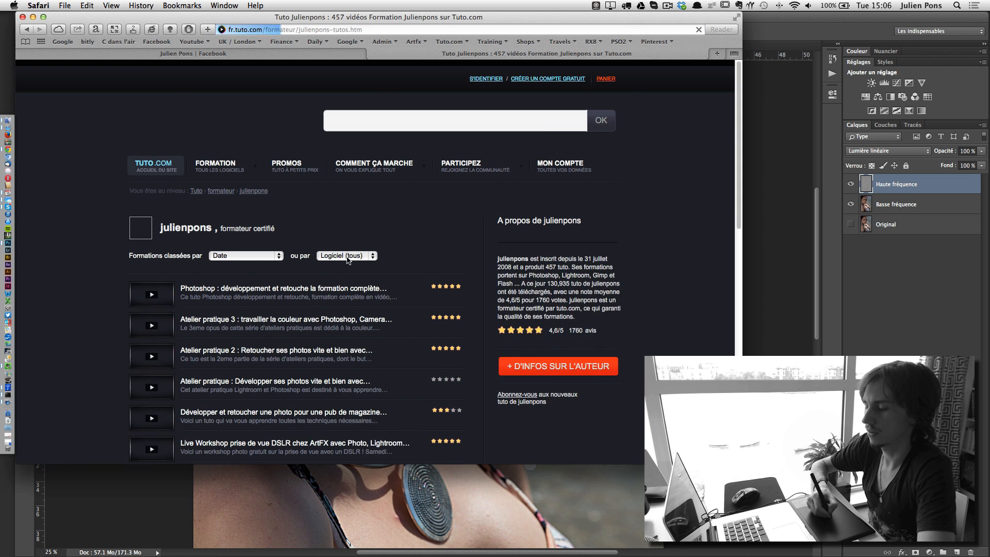
drag(741, 463, 893, 548)
drag(890, 144, 872, 272)
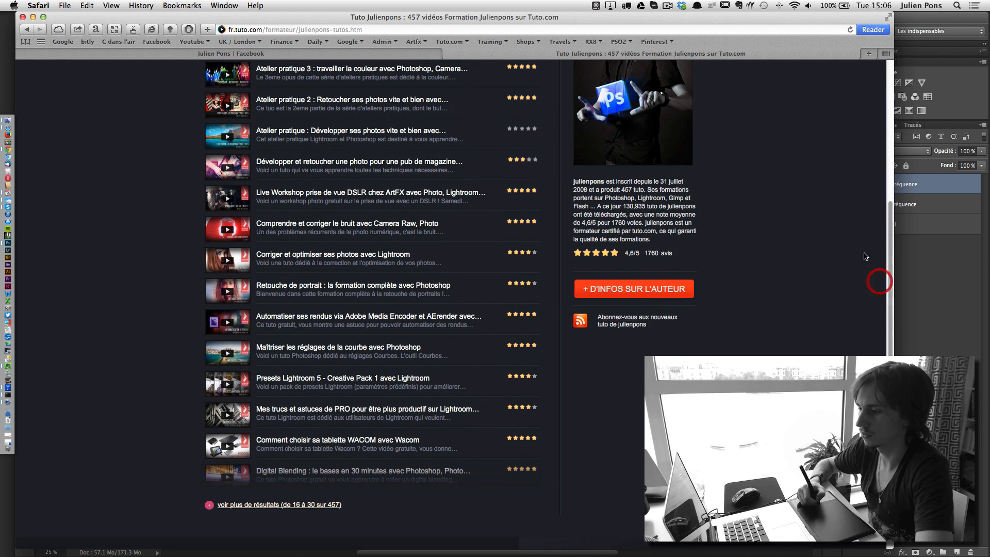
View the portrait retouching course page in a new tab and examine its first two before-and-after images
key(super+t)
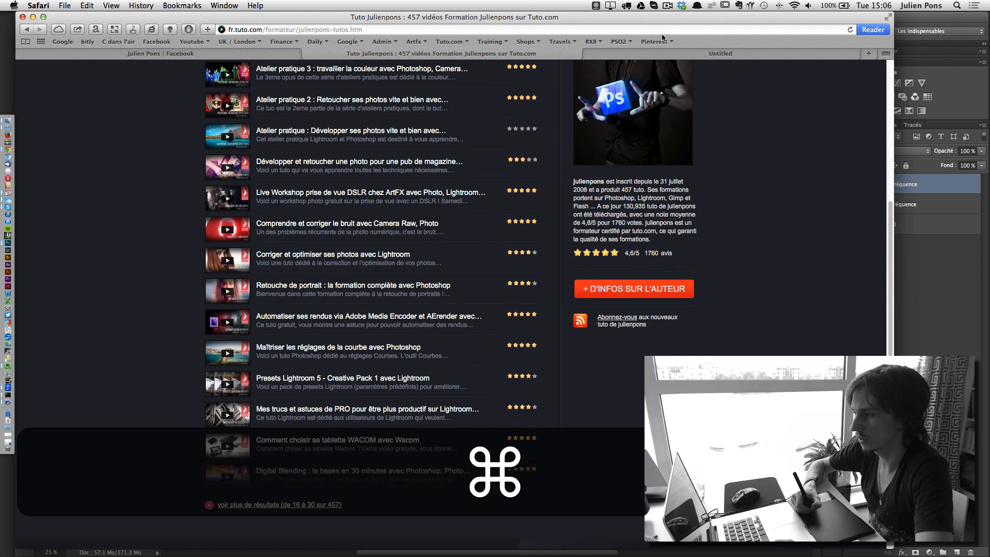
click(666, 53)
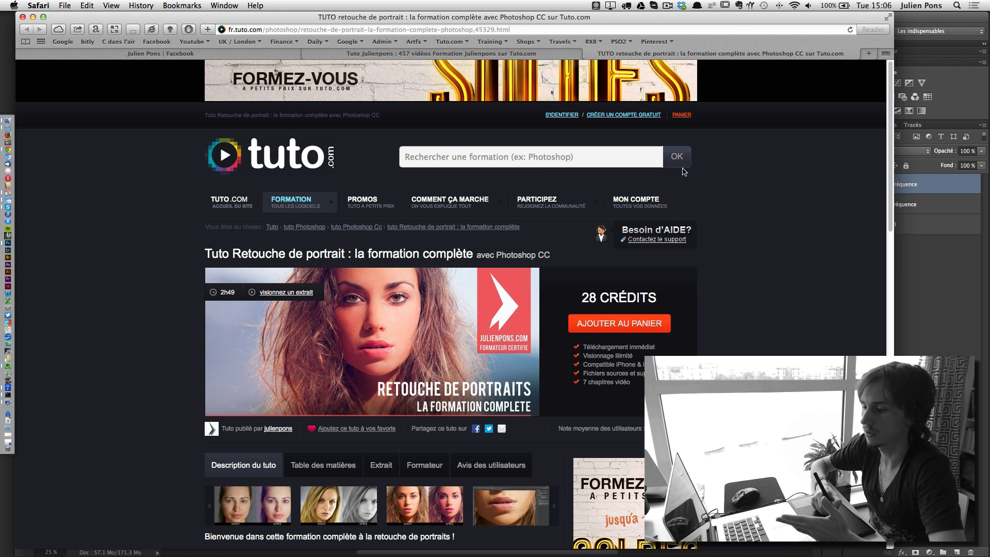
click(251, 502)
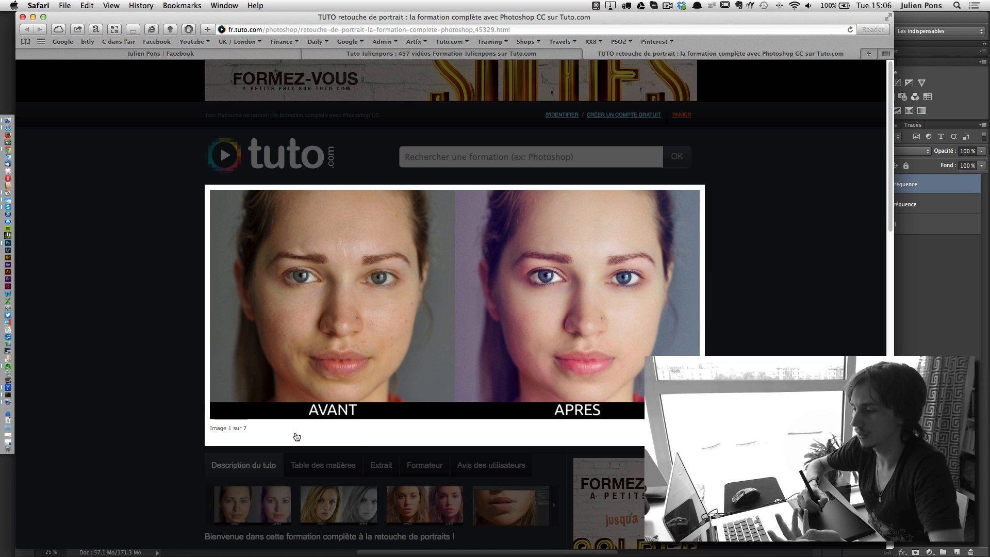
click(684, 431)
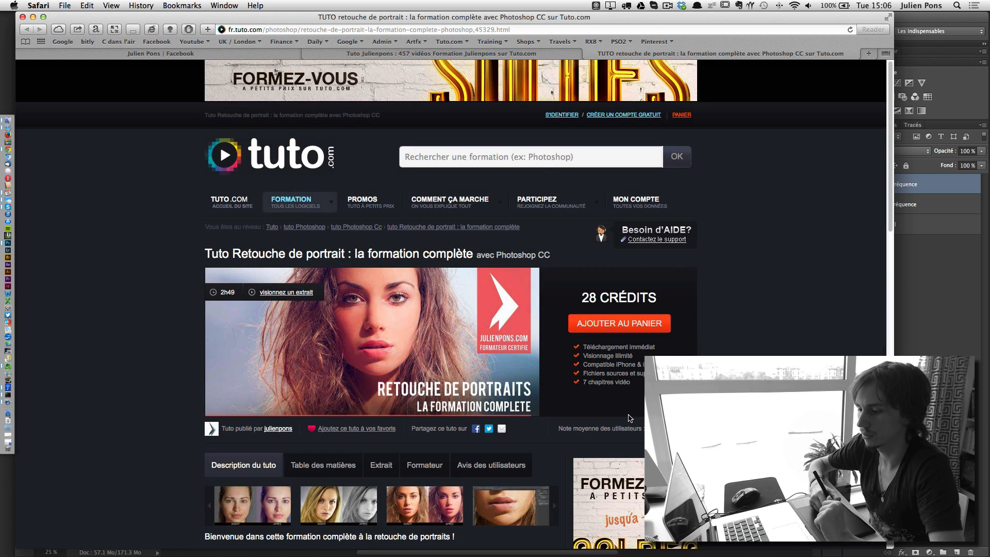
click(372, 509)
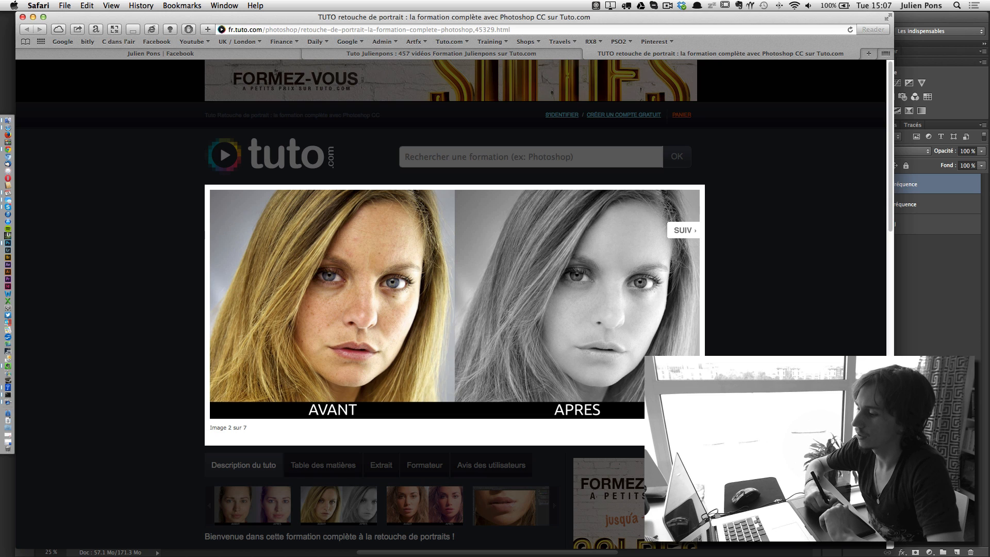
Examine the third before-and-after portrait on the course page, close the image viewer and show the trainer's Facebook page
click(440, 494)
click(441, 494)
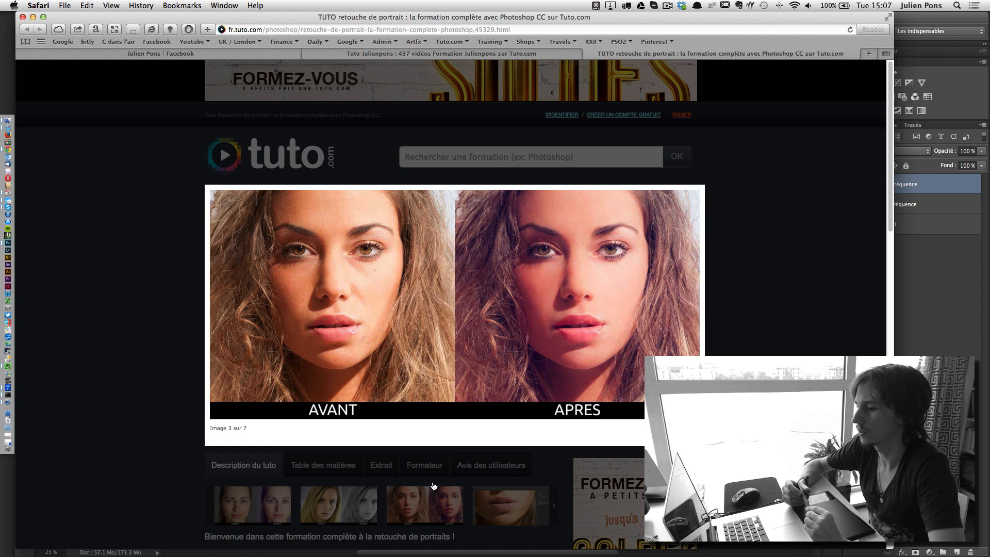
click(683, 431)
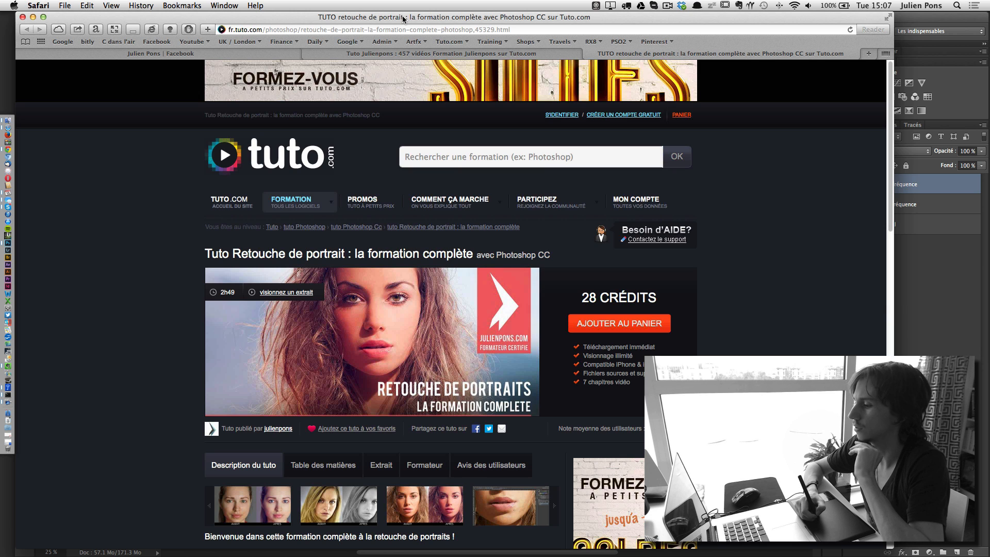
click(472, 155)
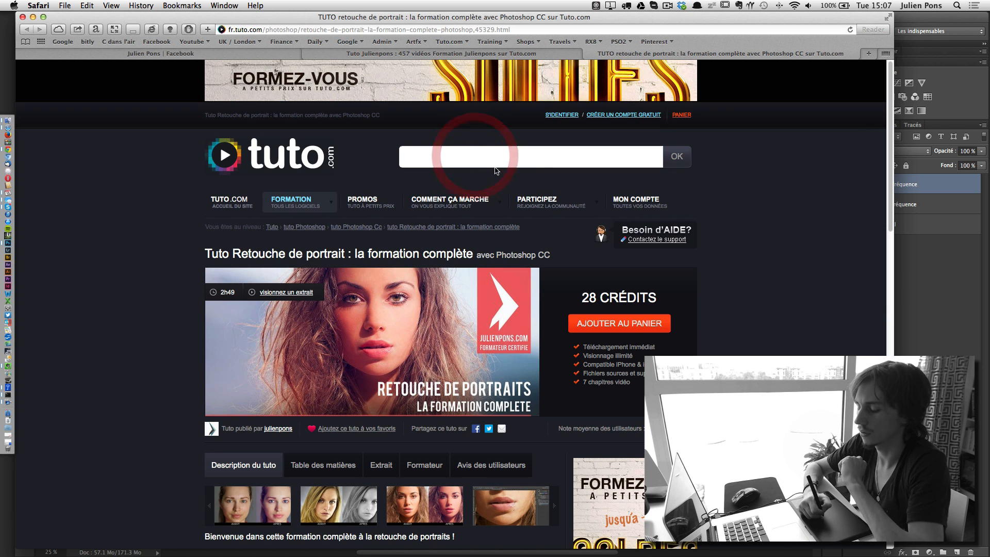
click(248, 52)
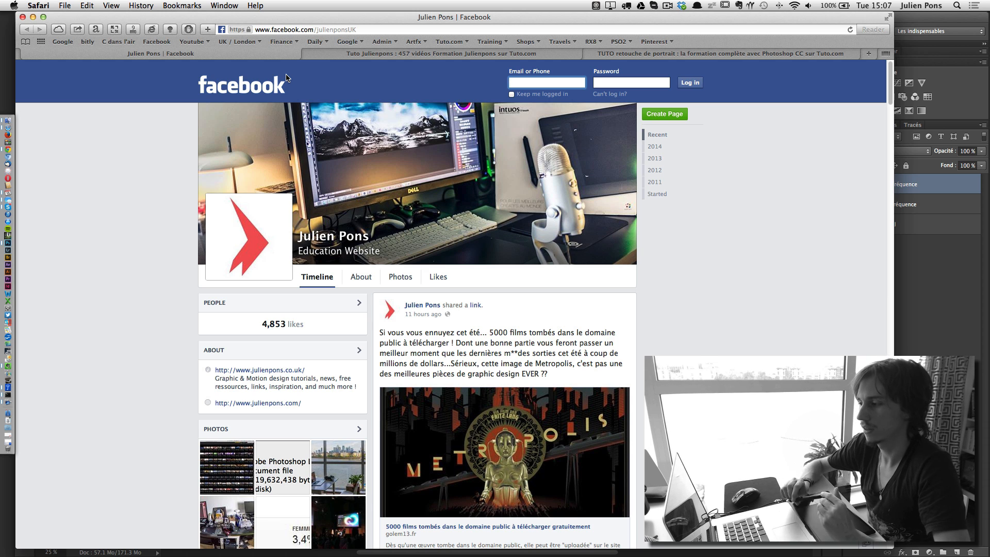
Switch to Photoshop and revert _MG_4544.psd to its last saved version to inspect the retouched face
click(930, 298)
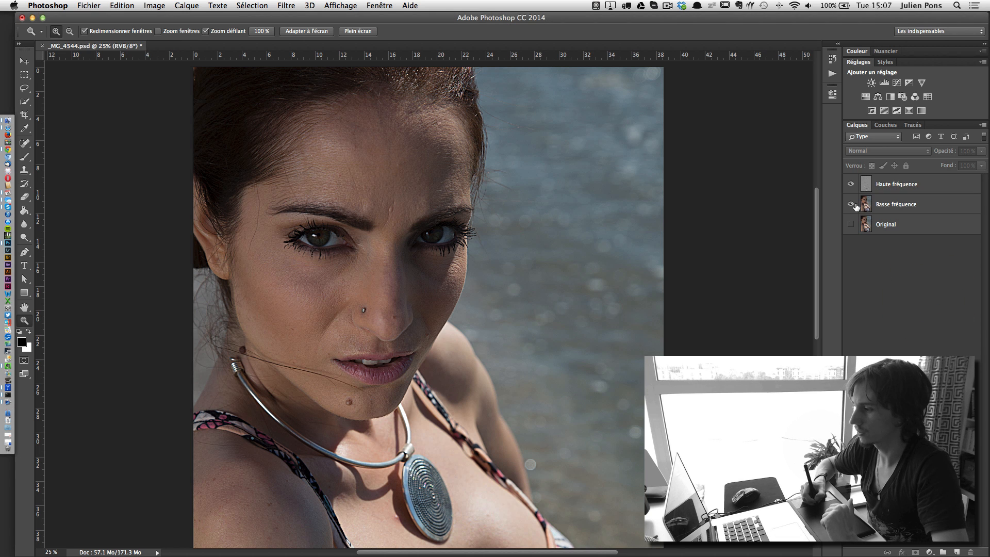
click(88, 5)
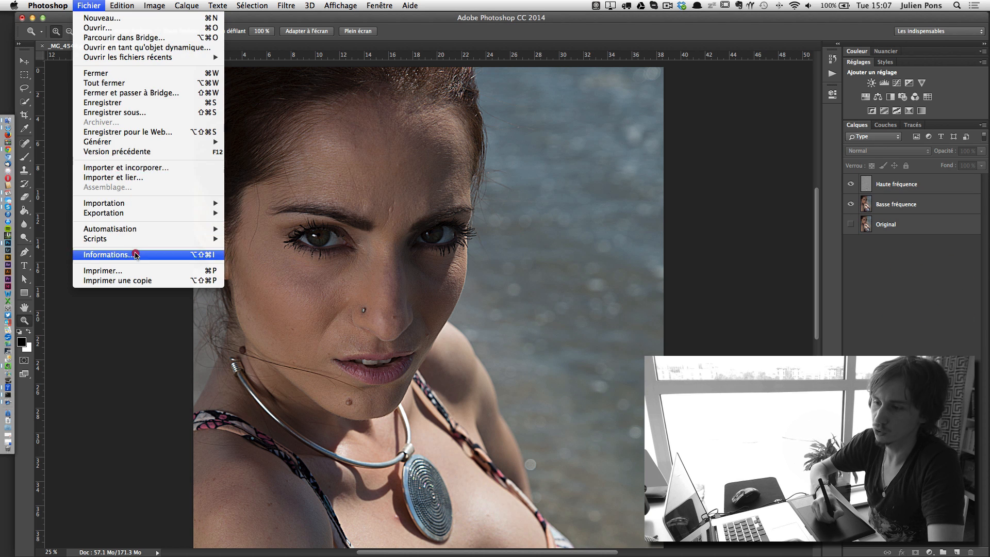
click(155, 151)
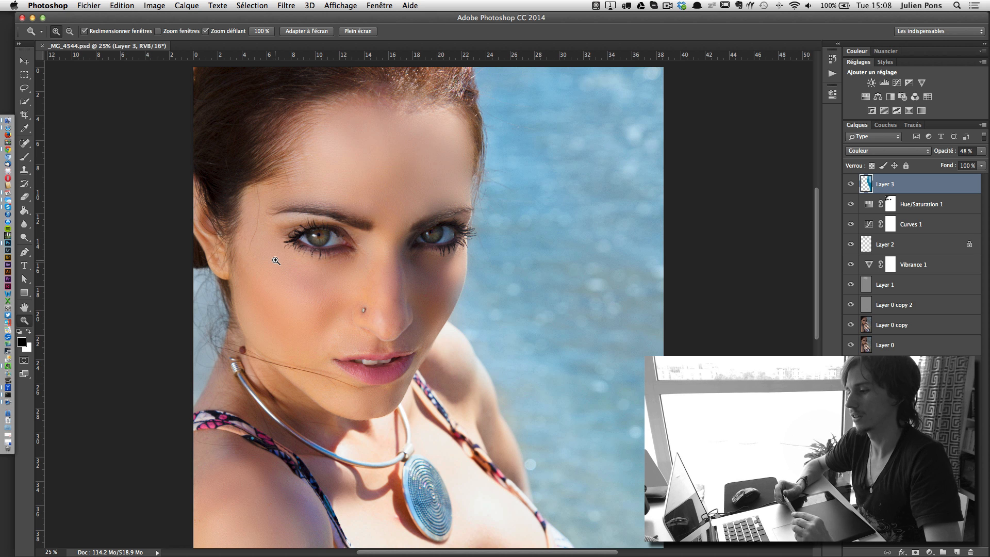
key(super+equal)
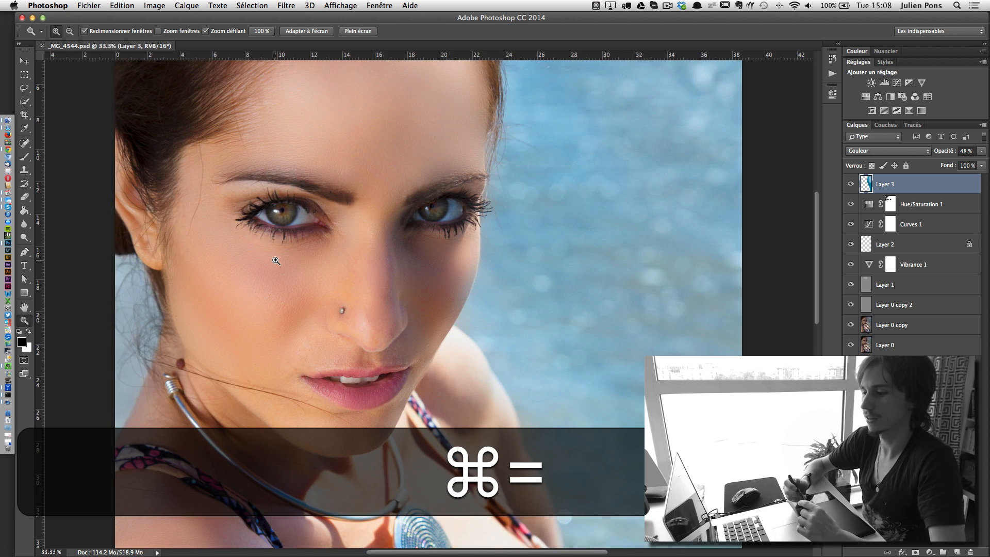